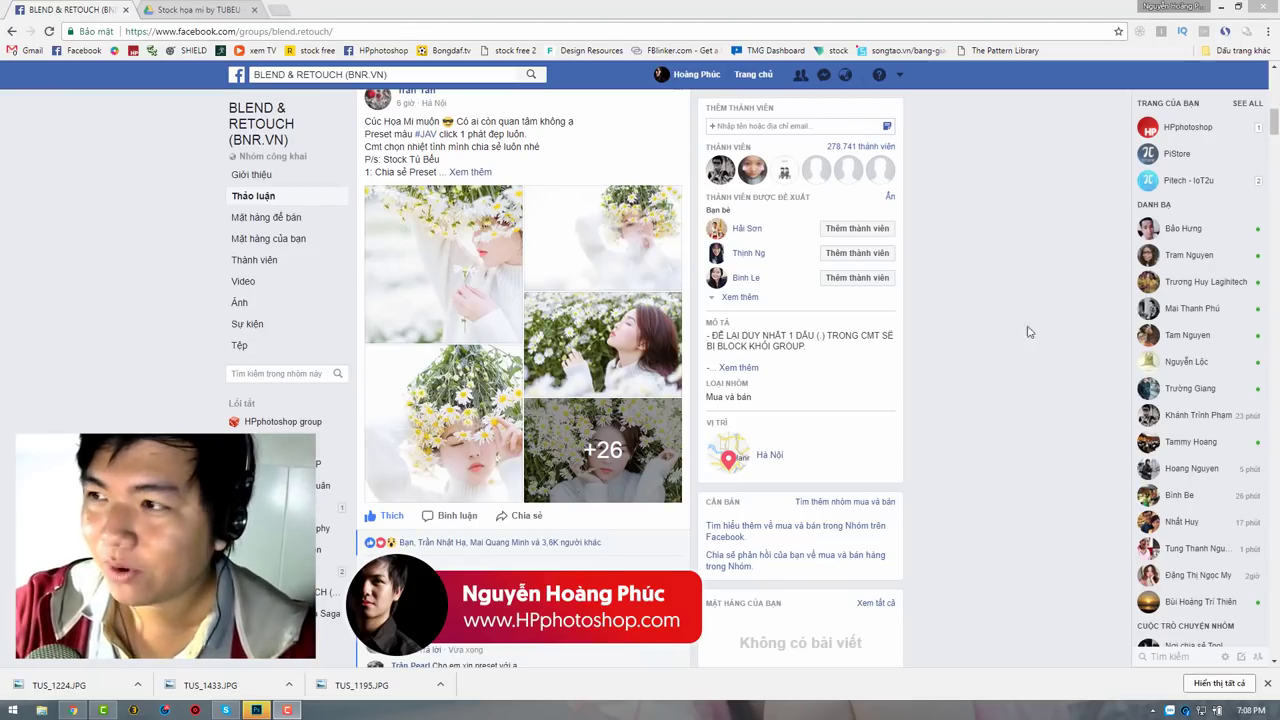
# - Scroll down the BLEND & RETOUCH group feed looking for the daisy post
pyautogui.click(980, 342)
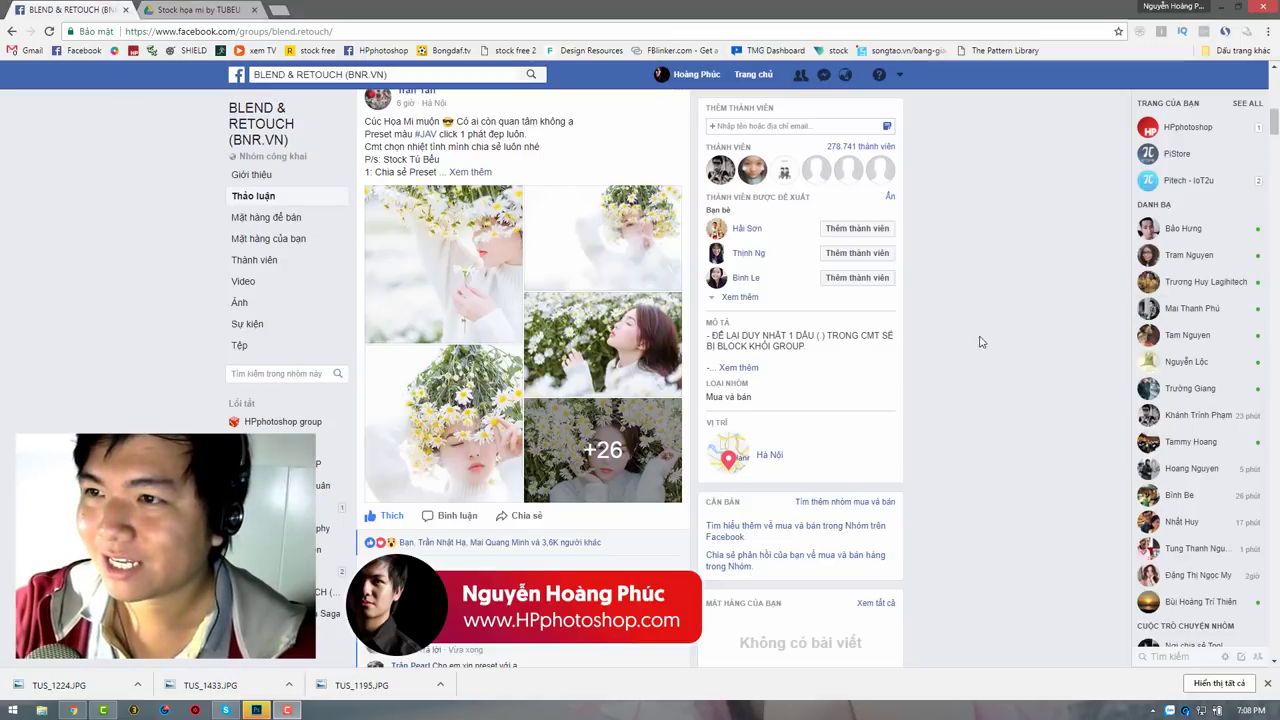
pyautogui.scroll(-1, 979, 348)
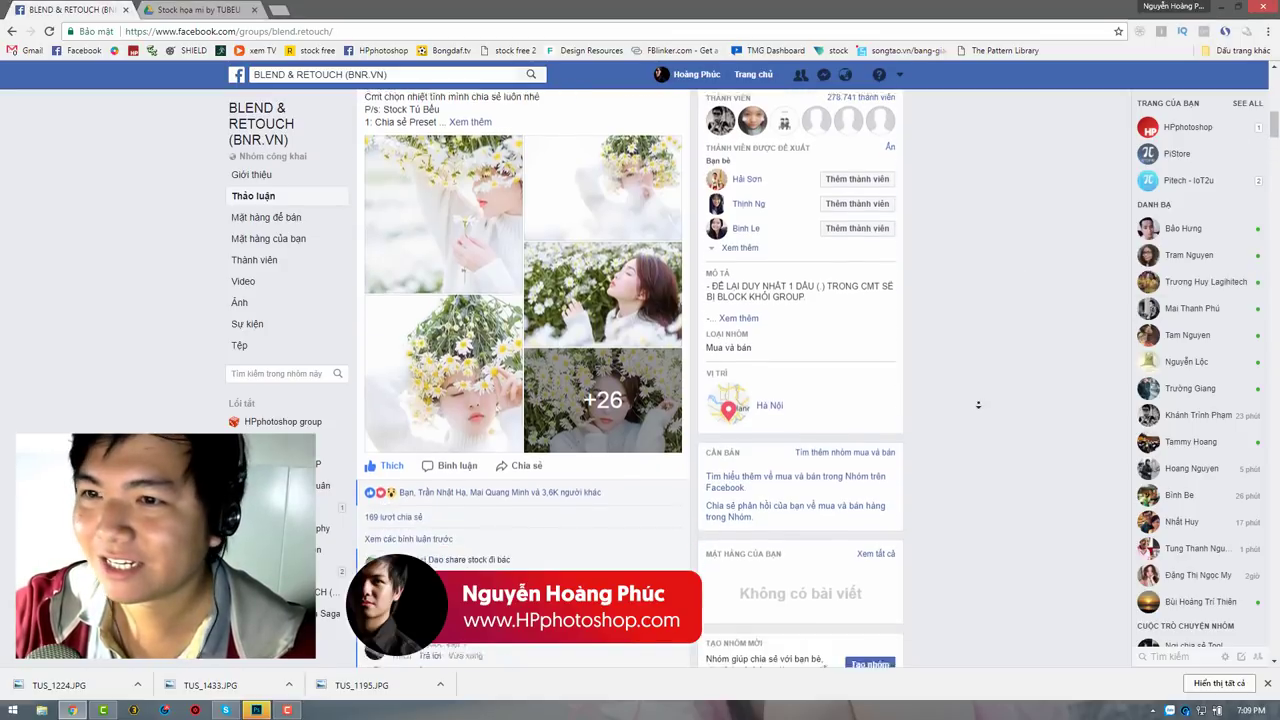
pyautogui.scroll(-2, 977, 397)
pyautogui.scroll(-2, 979, 401)
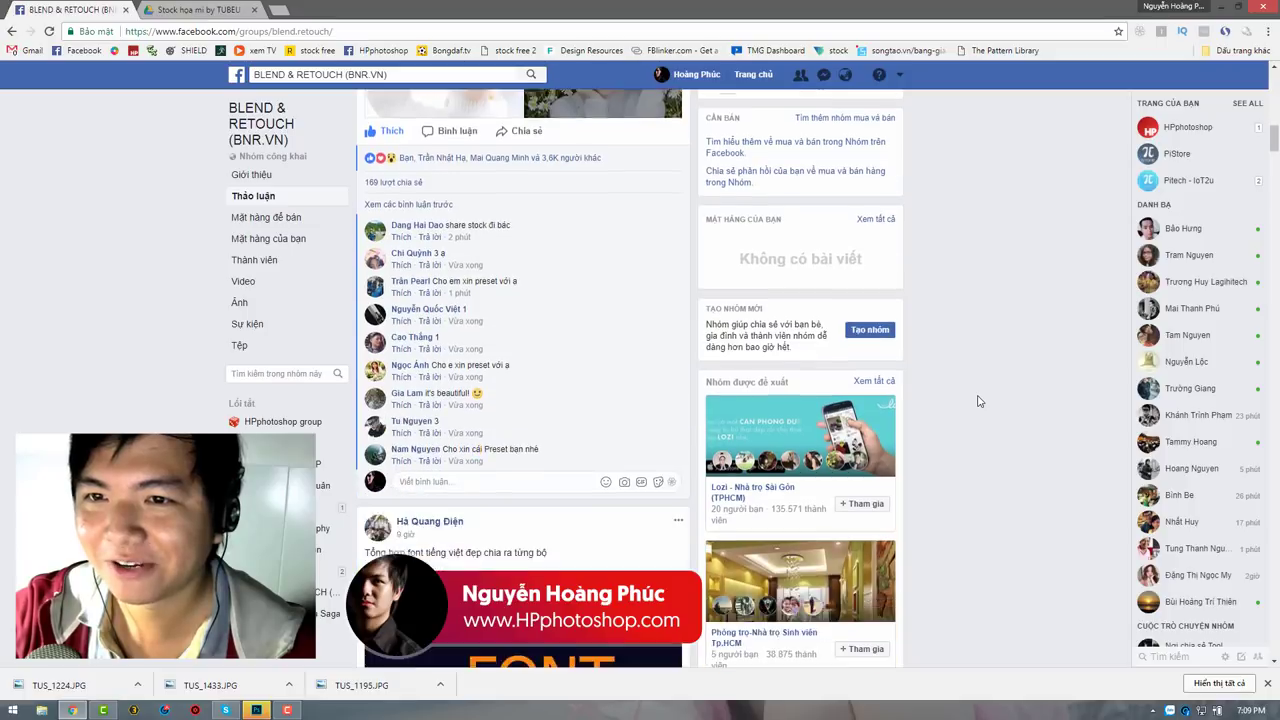
pyautogui.scroll(-2, 979, 401)
pyautogui.scroll(-1, 979, 401)
pyautogui.scroll(-2, 979, 401)
pyautogui.scroll(-3, 979, 401)
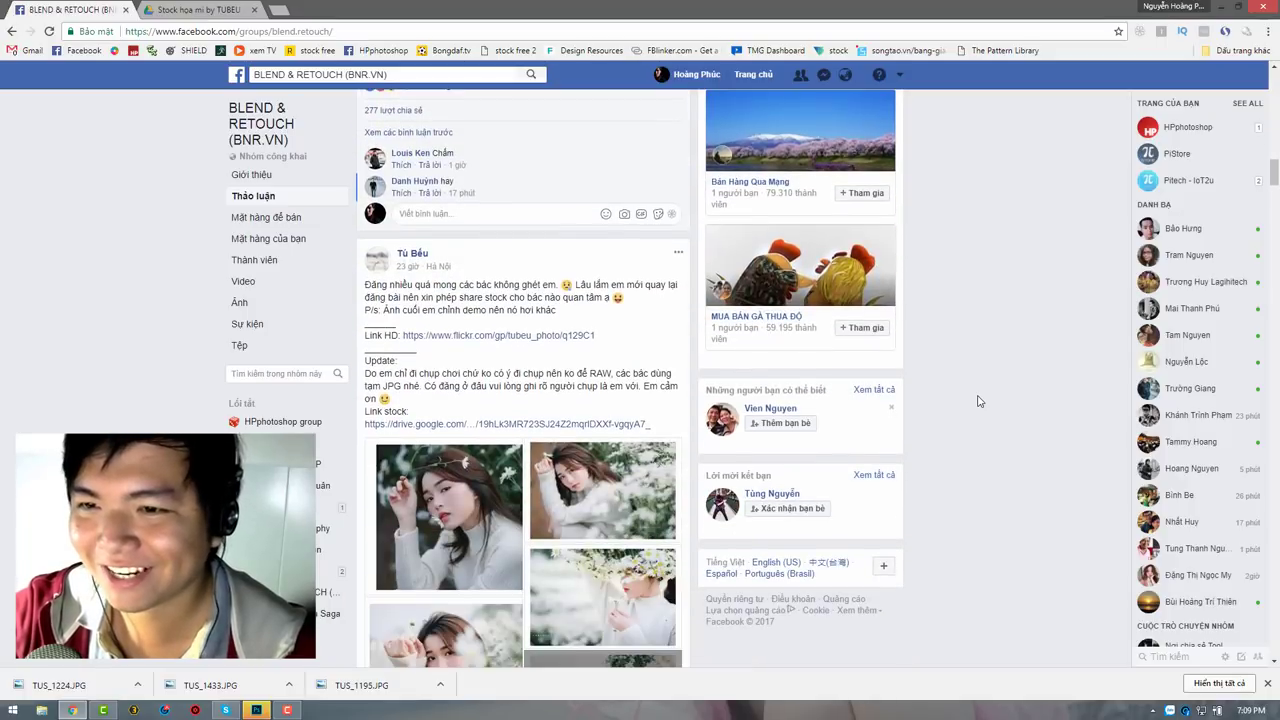
pyautogui.scroll(-1, 979, 401)
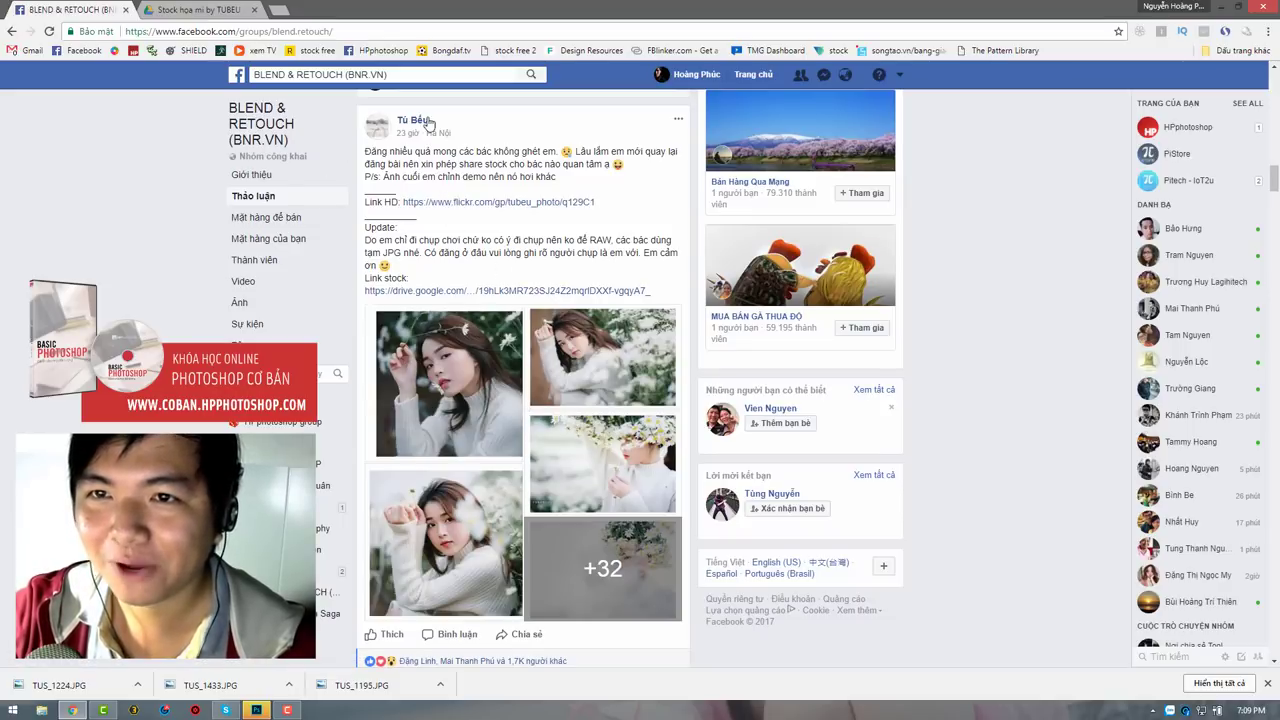
pyautogui.scroll(-3, 210, 275)
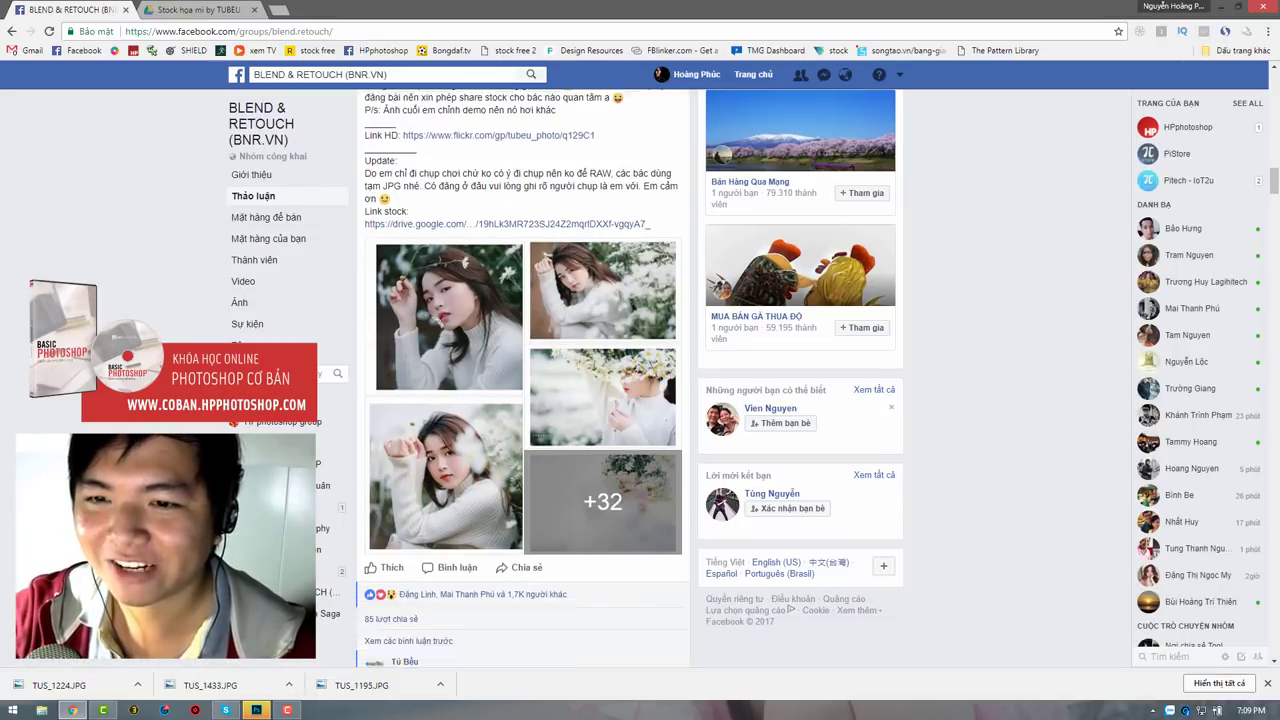
# - Scroll back to the daisy post, open the daisy-field photo full size, then switch to Photoshop
pyautogui.scroll(3, 455, 567)
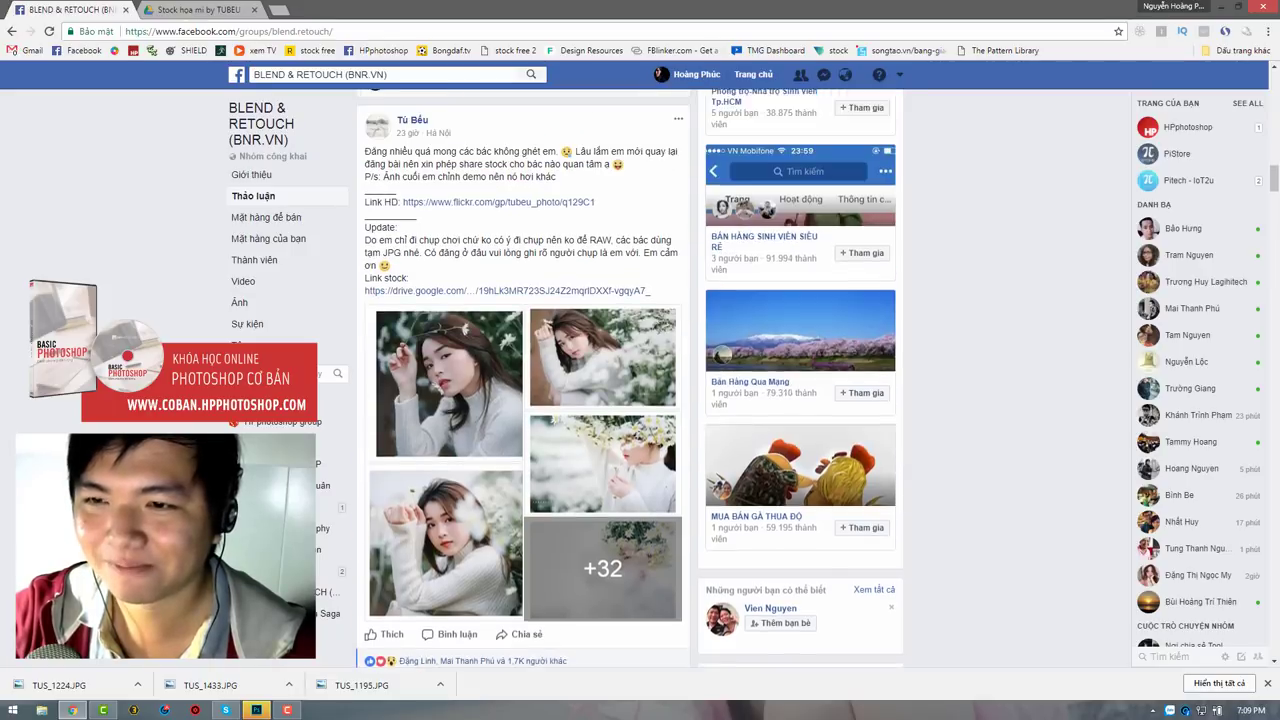
pyautogui.scroll(1, 455, 567)
pyautogui.scroll(5, 523, 380)
pyautogui.scroll(3, 523, 380)
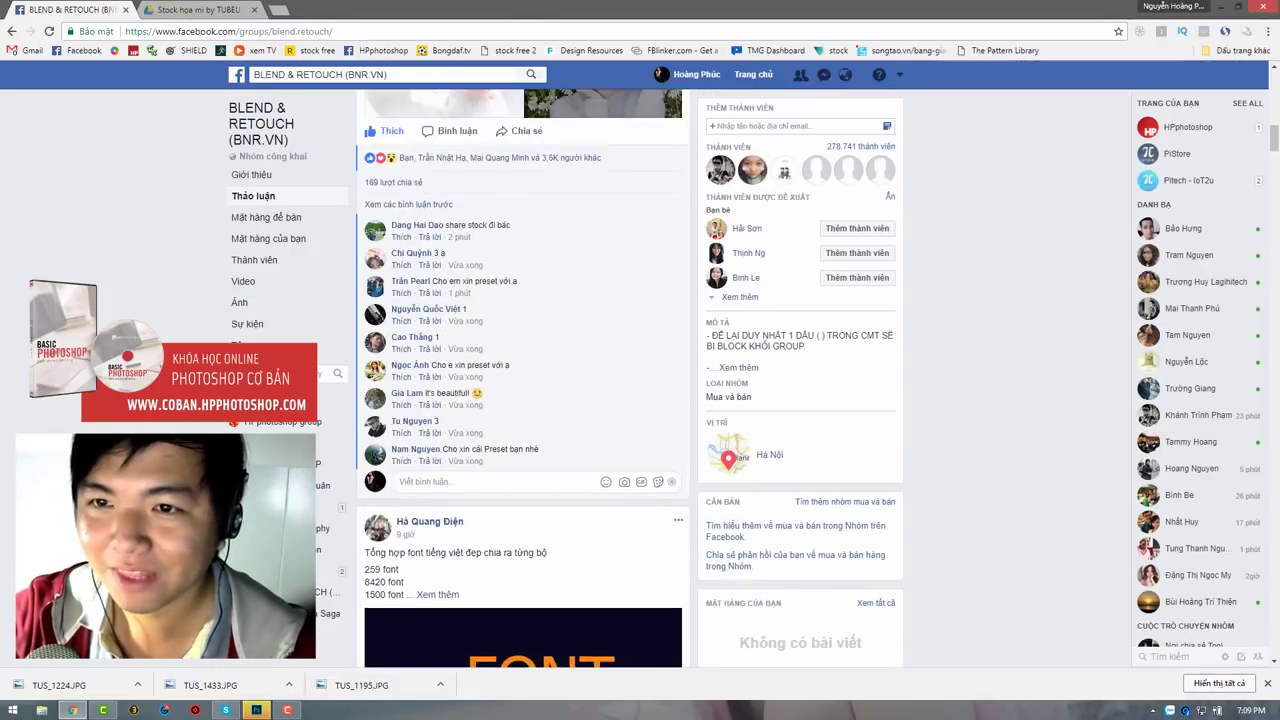
pyautogui.scroll(3, 523, 380)
pyautogui.scroll(2, 523, 380)
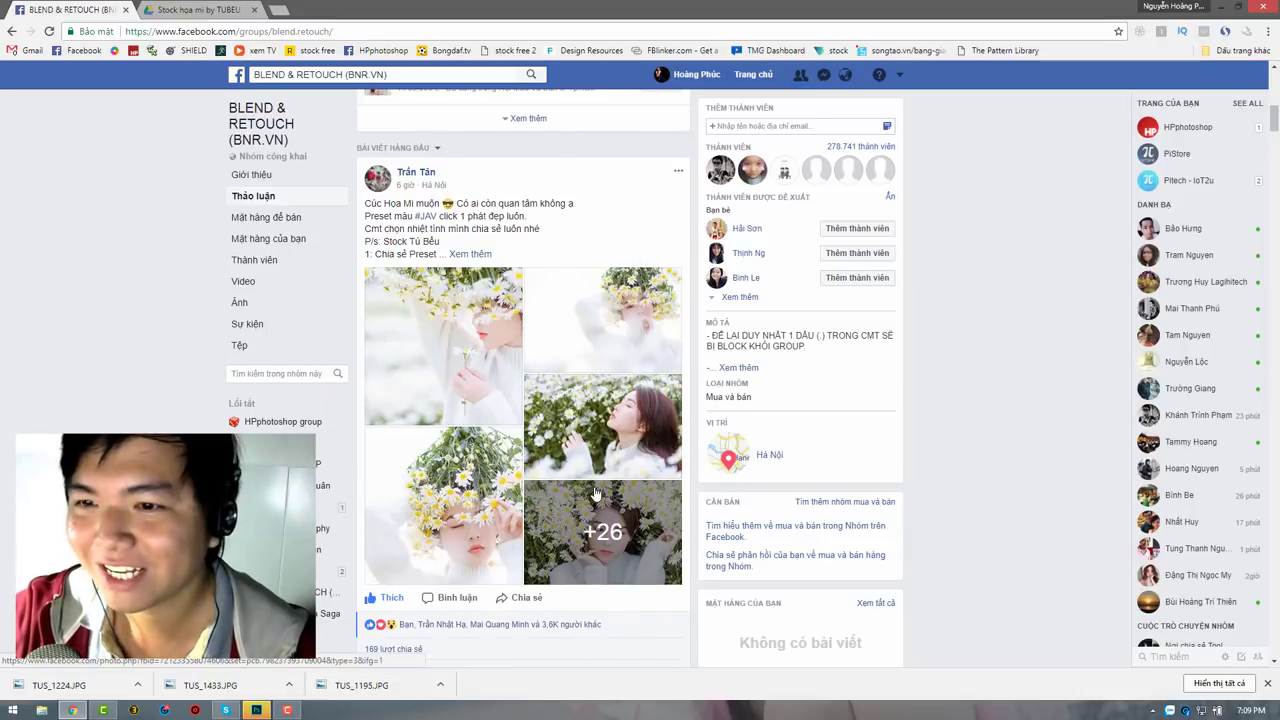
pyautogui.click(603, 427)
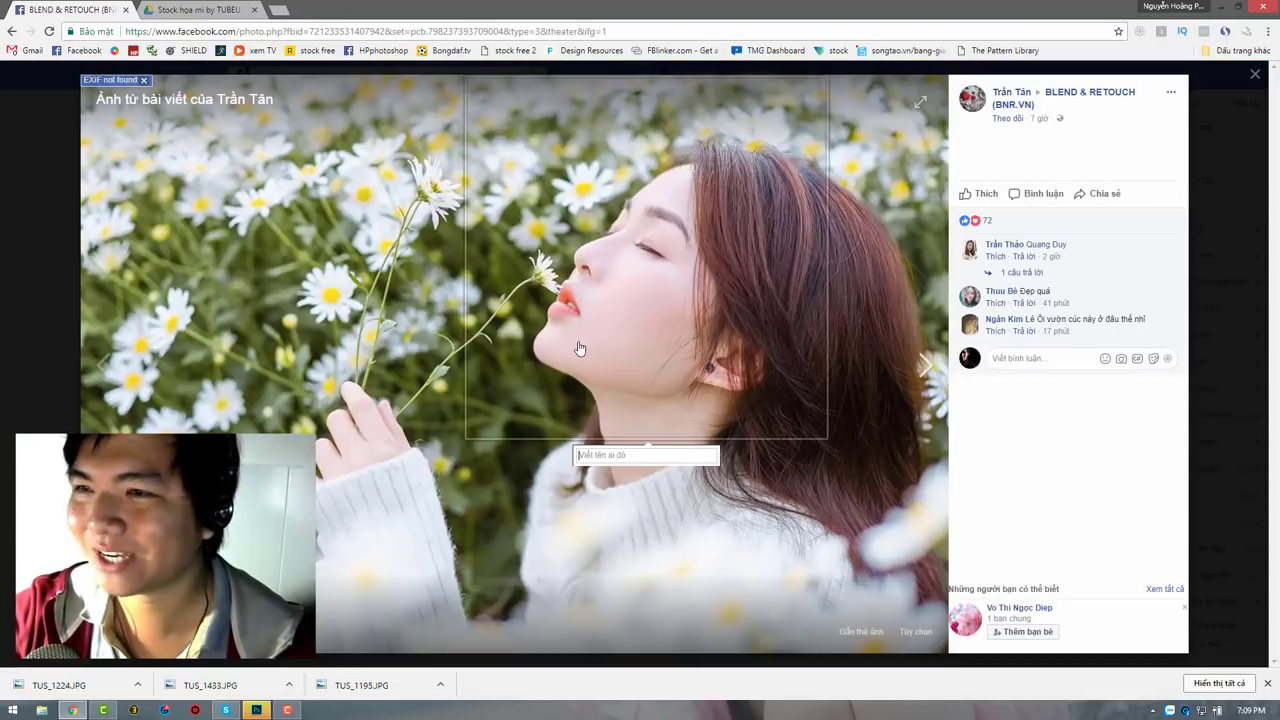
pyautogui.click(256, 710)
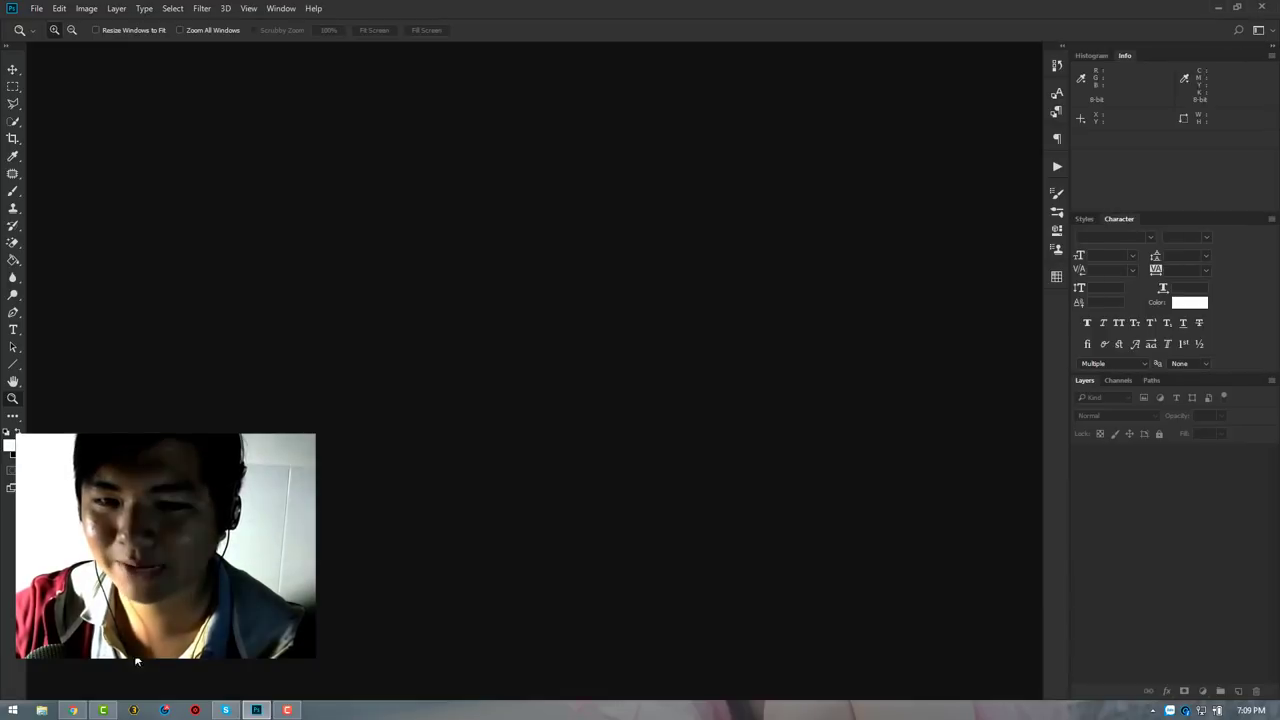
# - Show the unedited TUS_1195.JPG portrait in Photoshop fitted to the window, then return to the browser
pyautogui.click(72, 710)
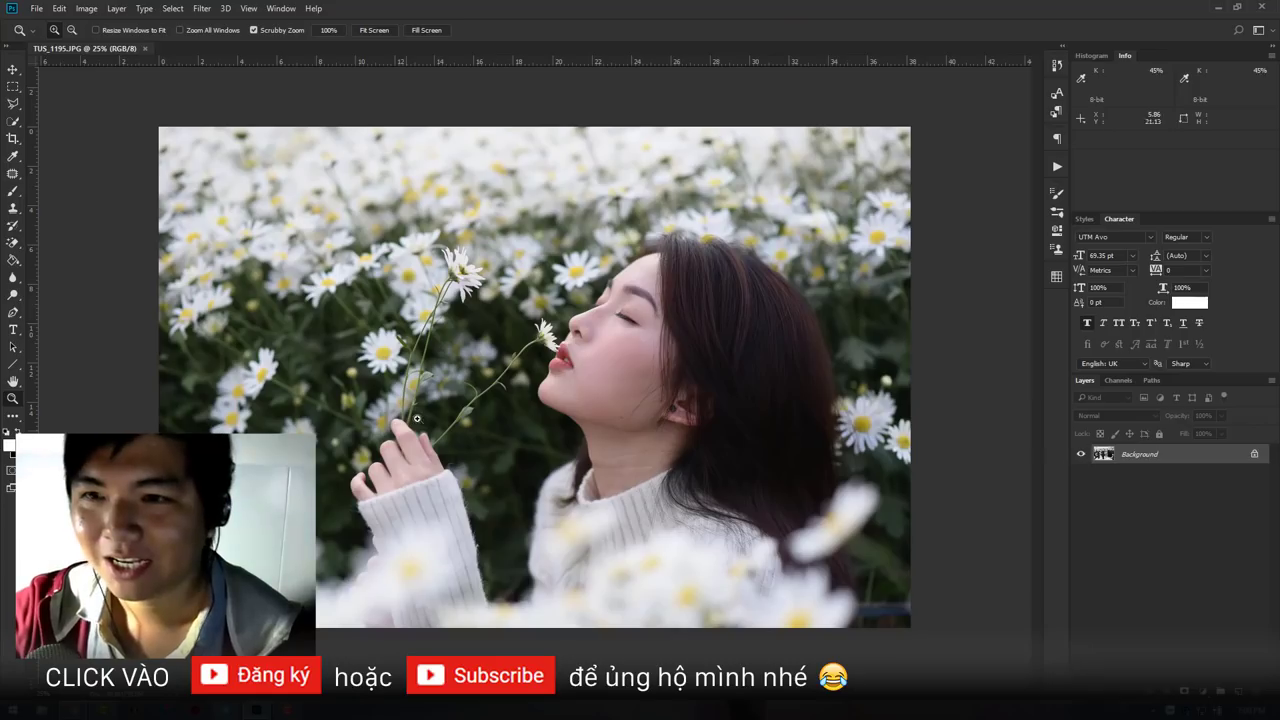
pyautogui.click(631, 397)
pyautogui.moveTo(631, 397); pyautogui.dragTo(465, 398)
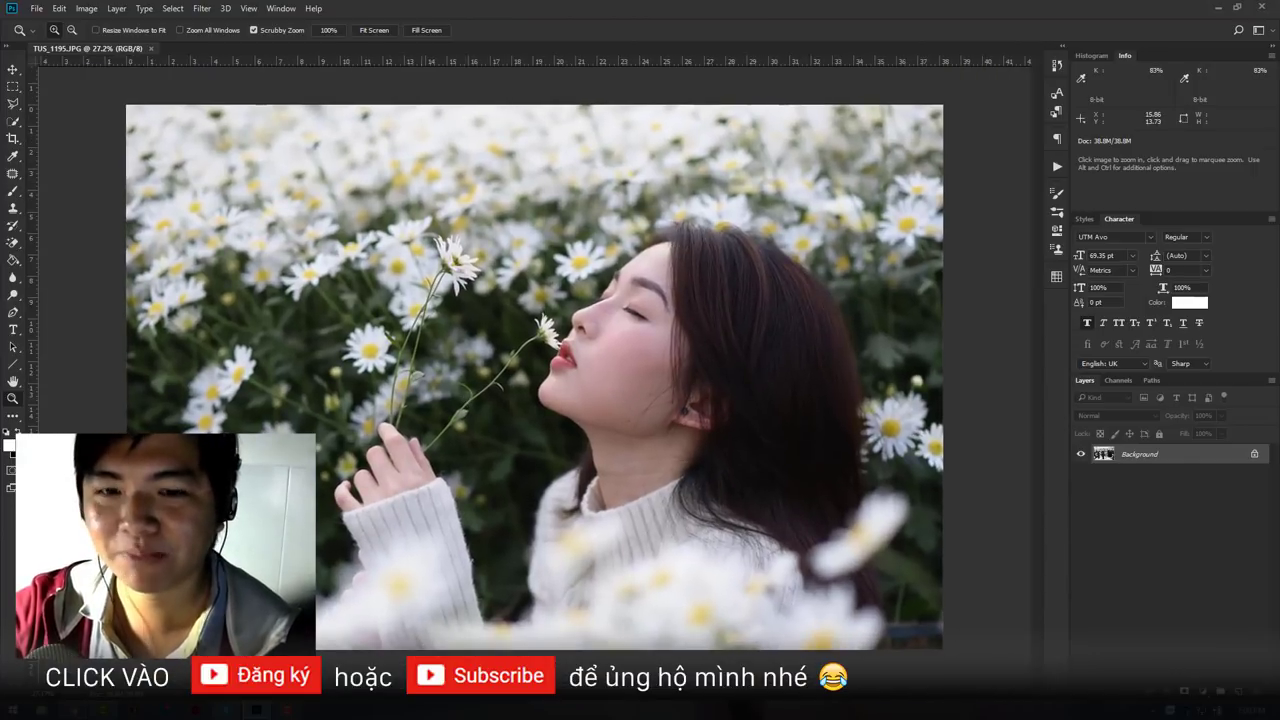
pyautogui.hotkey('alt', 'Tab')
# - Look over the daisy stock photos in the Google Drive folder
pyautogui.click(230, 10)
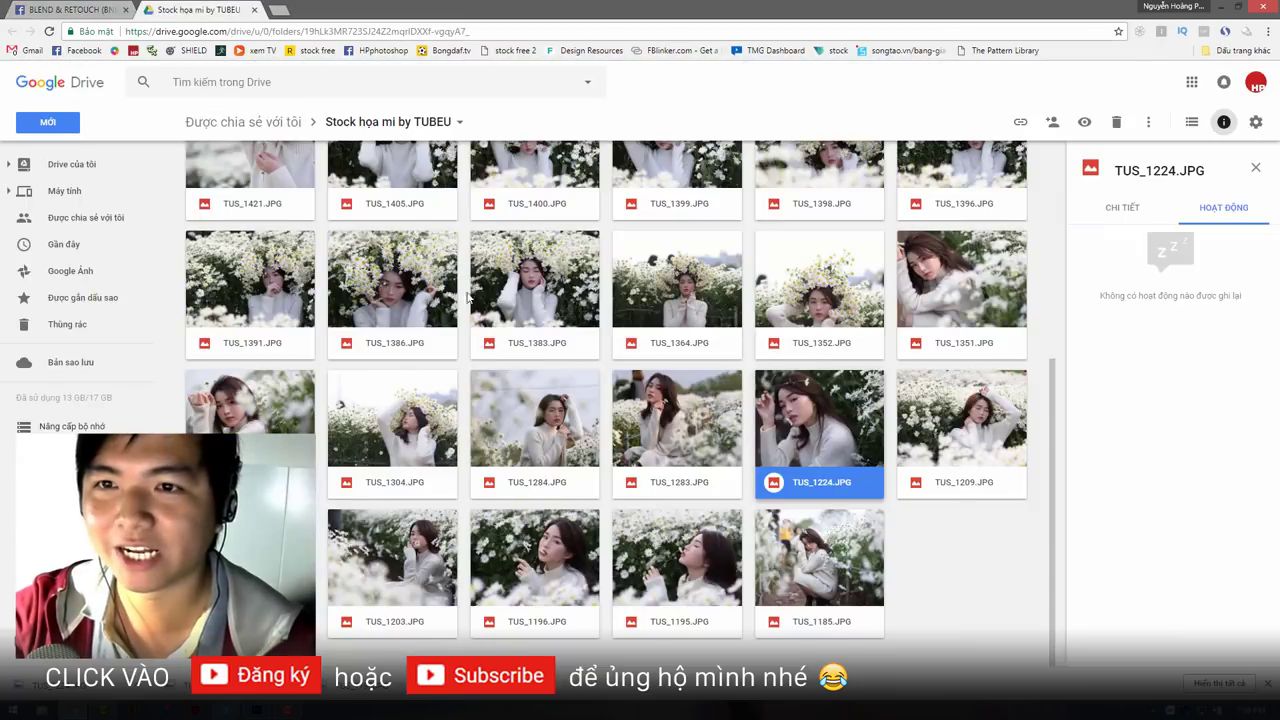
pyautogui.scroll(10, 447, 276)
pyautogui.scroll(-3, 447, 276)
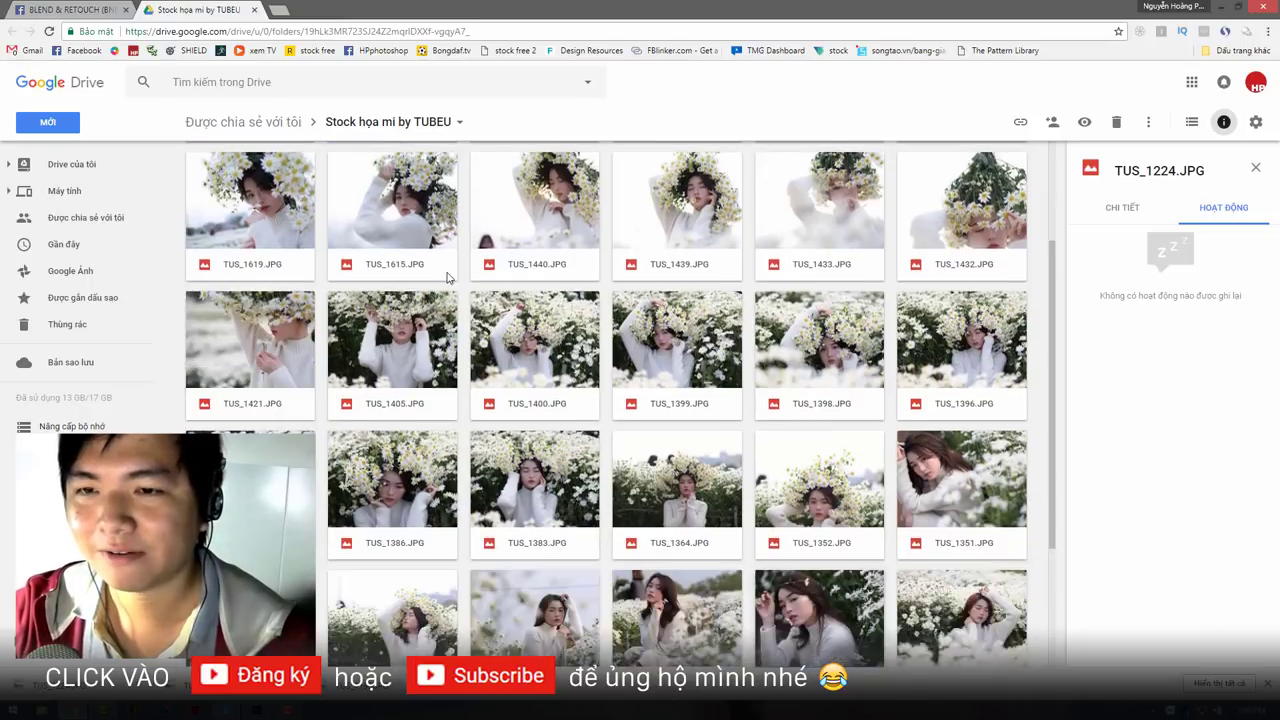
pyautogui.scroll(-2, 447, 276)
# - Close the Facebook photo viewer and read the daisy post's expanded full caption
pyautogui.click(115, 18)
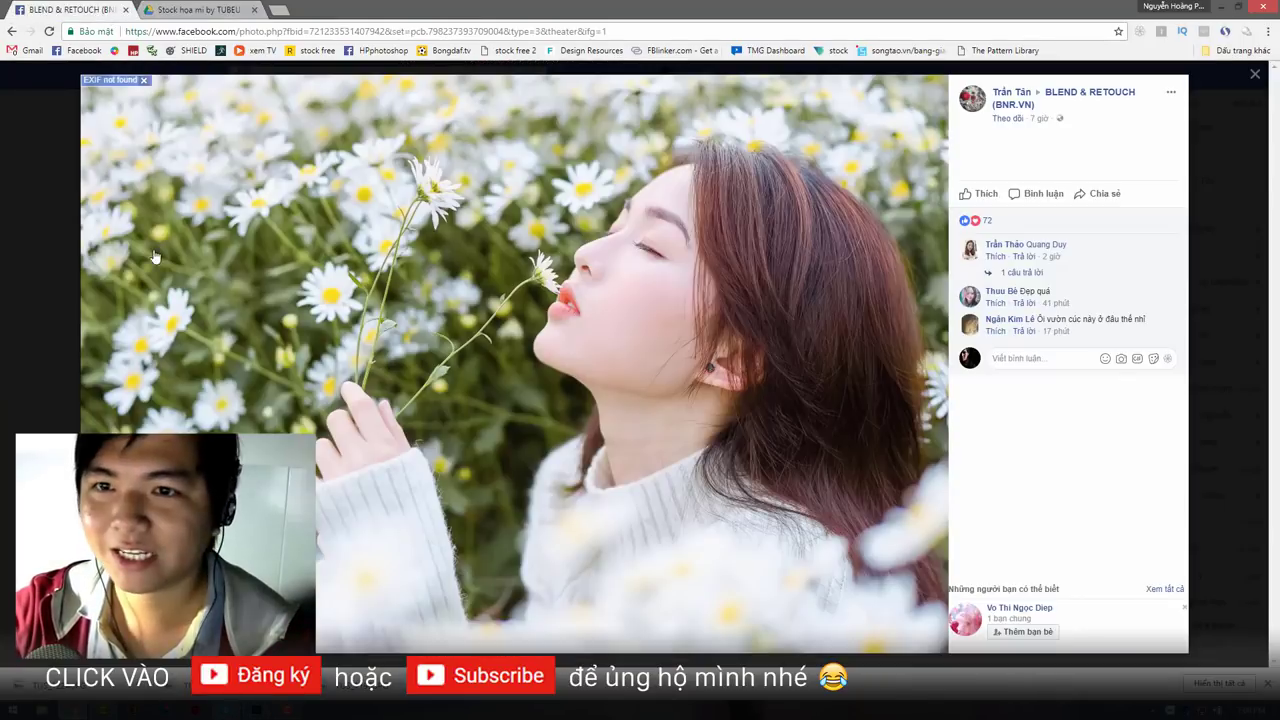
pyautogui.click(77, 334)
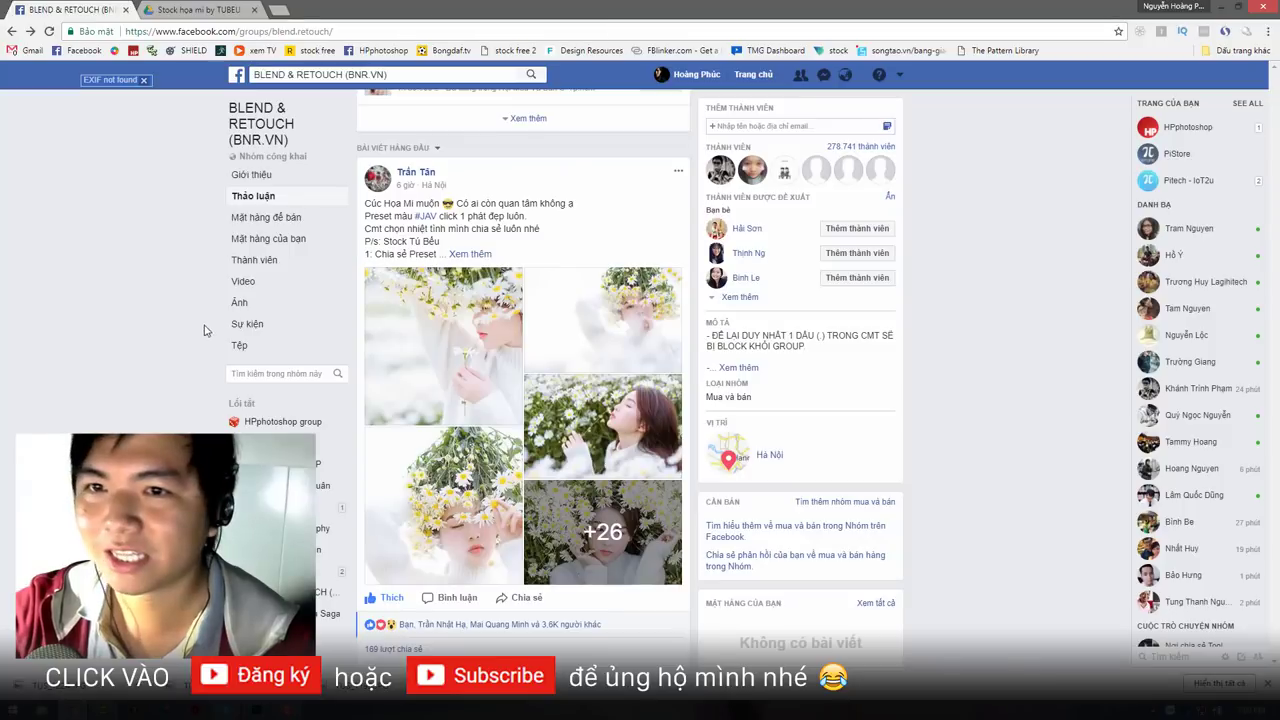
pyautogui.click(467, 256)
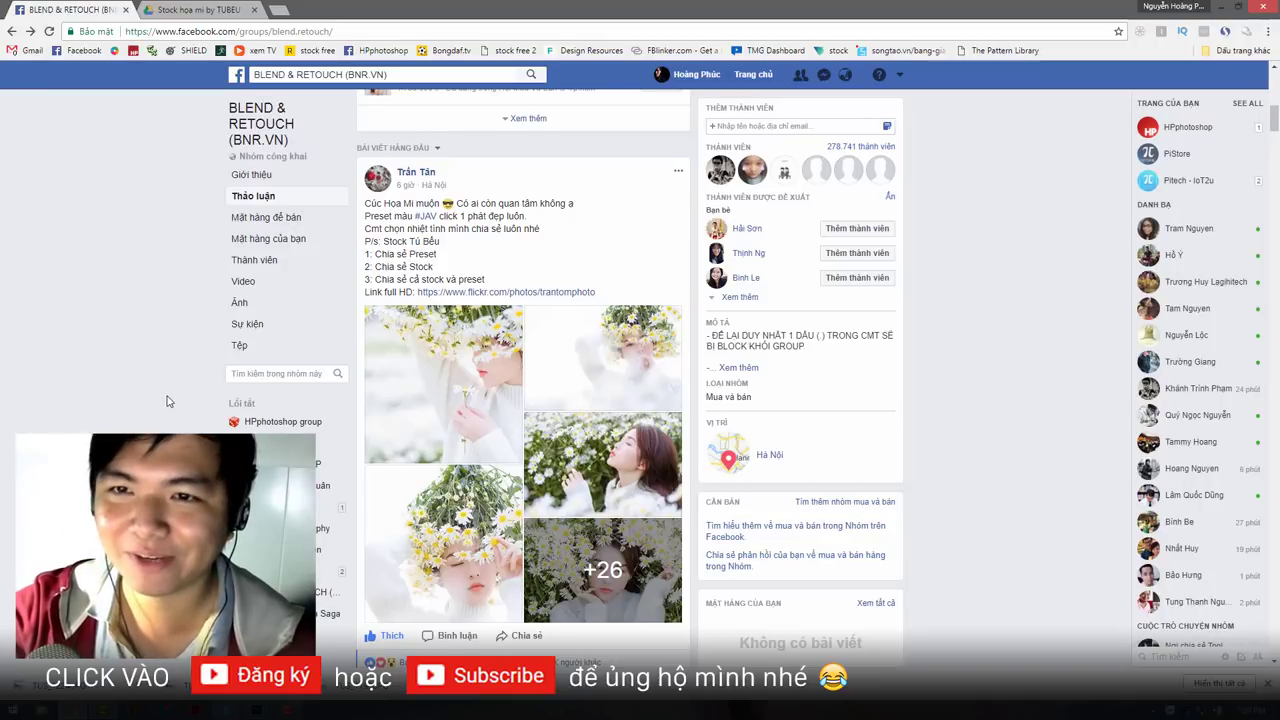
pyautogui.scroll(-3, 175, 405)
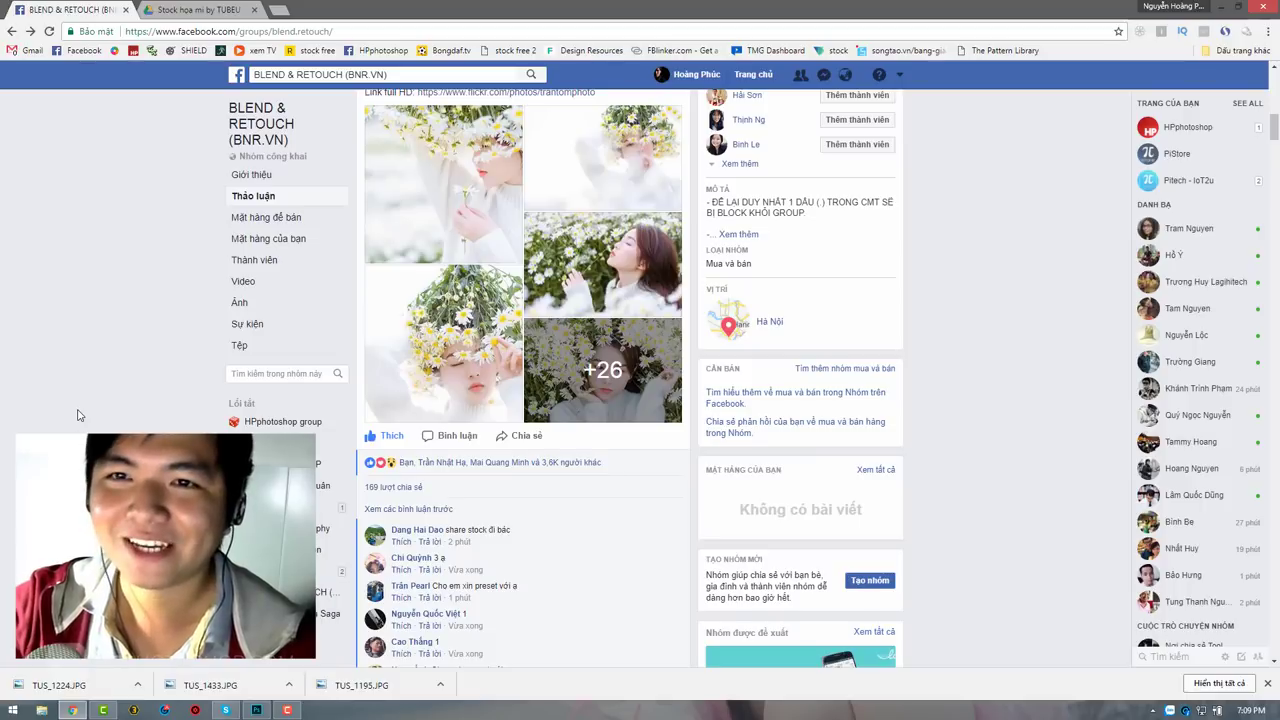
pyautogui.scroll(2, 79, 415)
pyautogui.hotkey('ctrl', 'Tab')
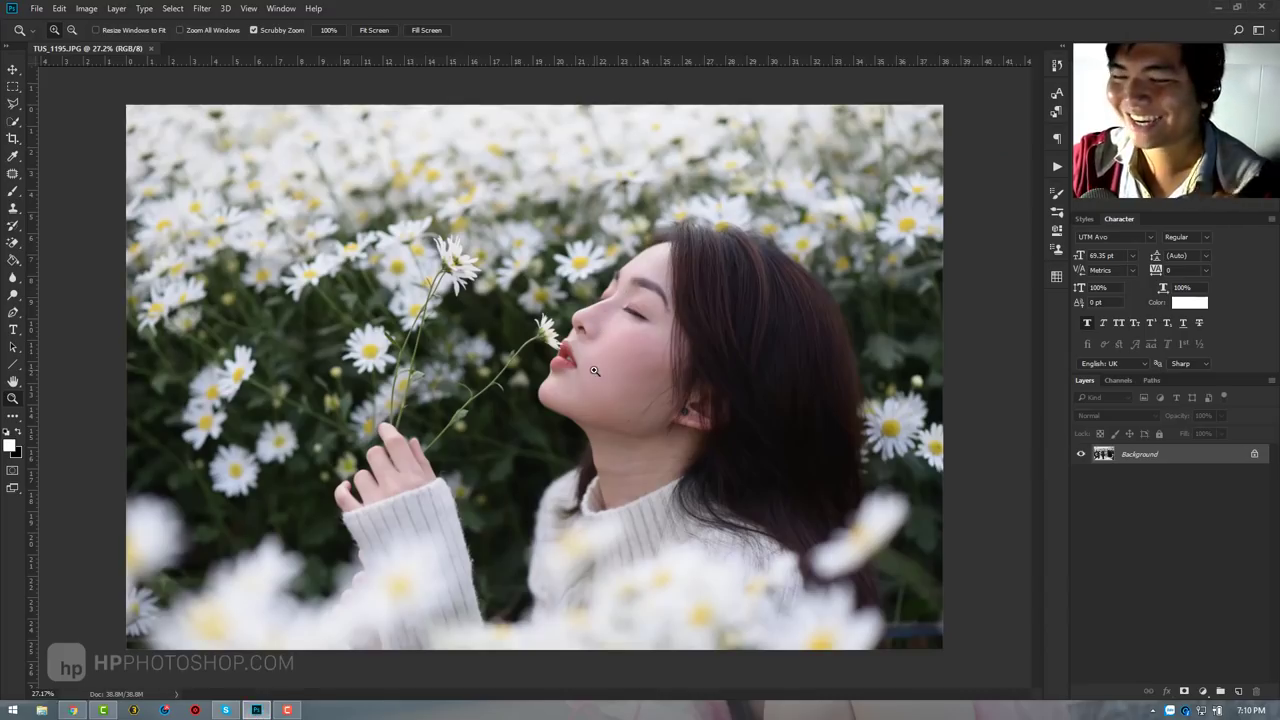
# - Apply Camera Raw Filter to the portrait and raise Exposure to +0.65
pyautogui.click(203, 9)
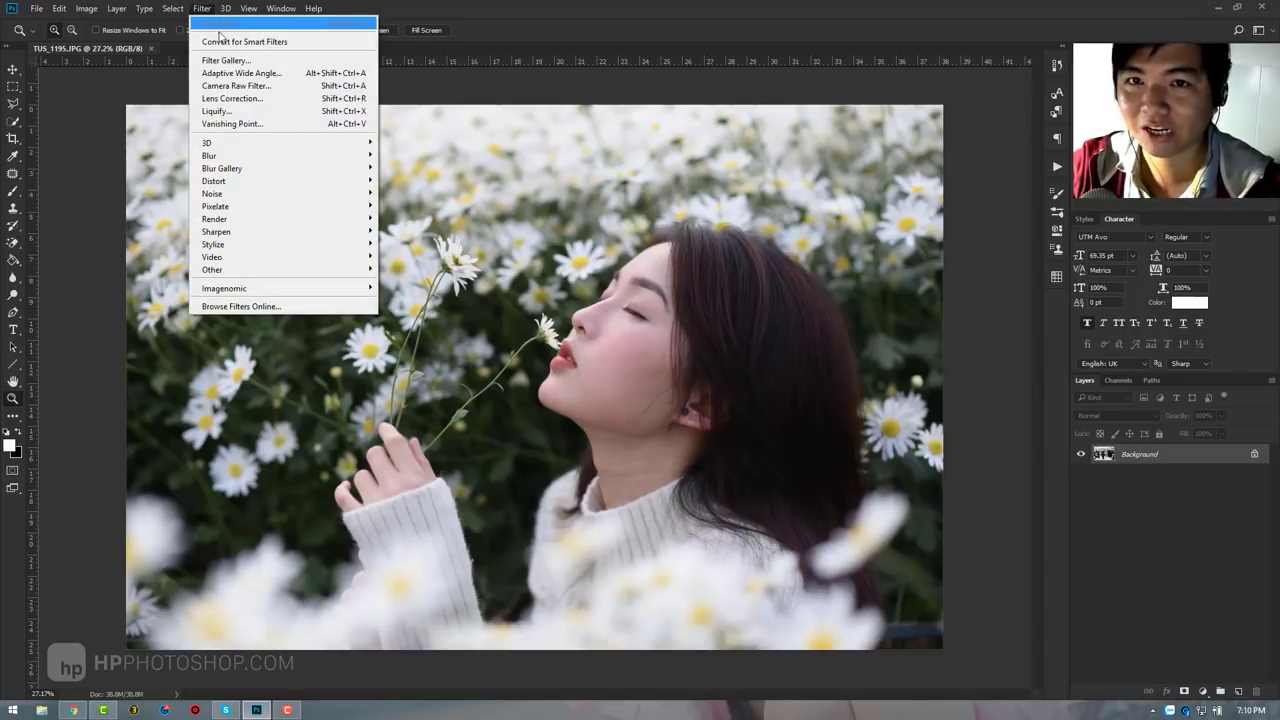
pyautogui.click(236, 85)
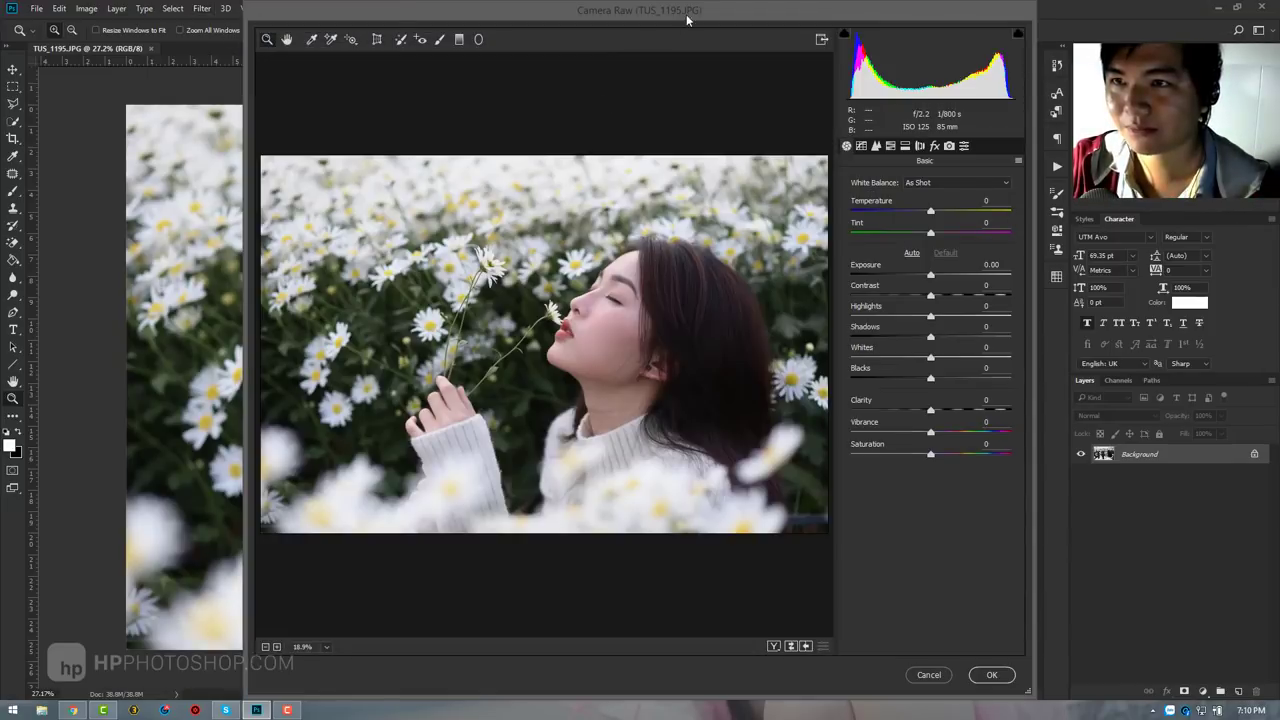
pyautogui.moveTo(687, 17); pyautogui.dragTo(631, 48)
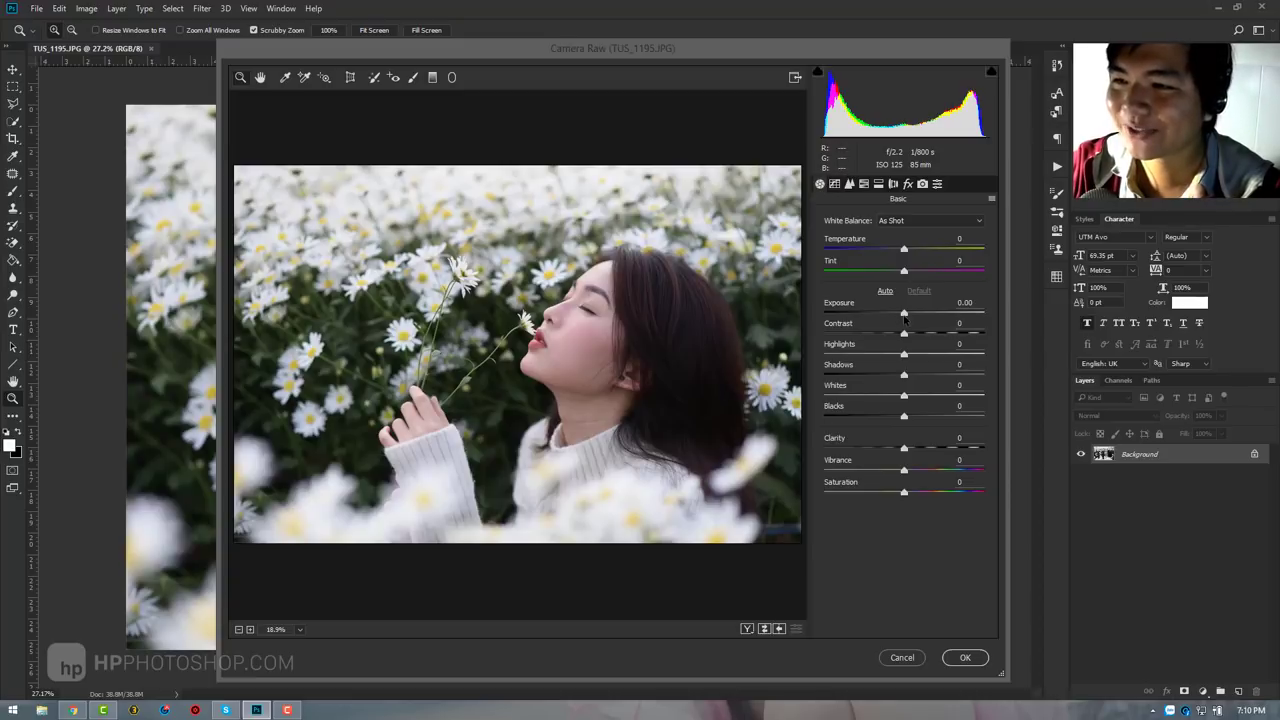
pyautogui.moveTo(904, 317); pyautogui.dragTo(914, 317)
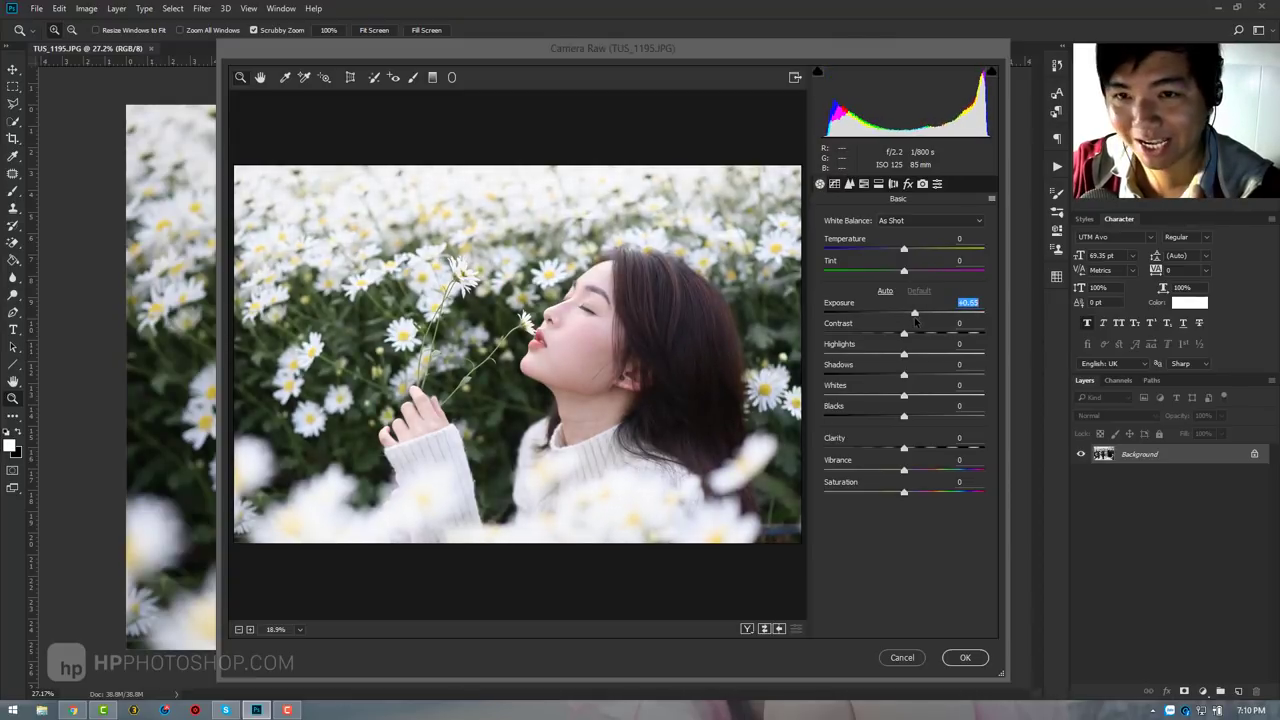
# - Open the daisy-field reference photo full size from the Facebook group post for comparison
pyautogui.click(72, 710)
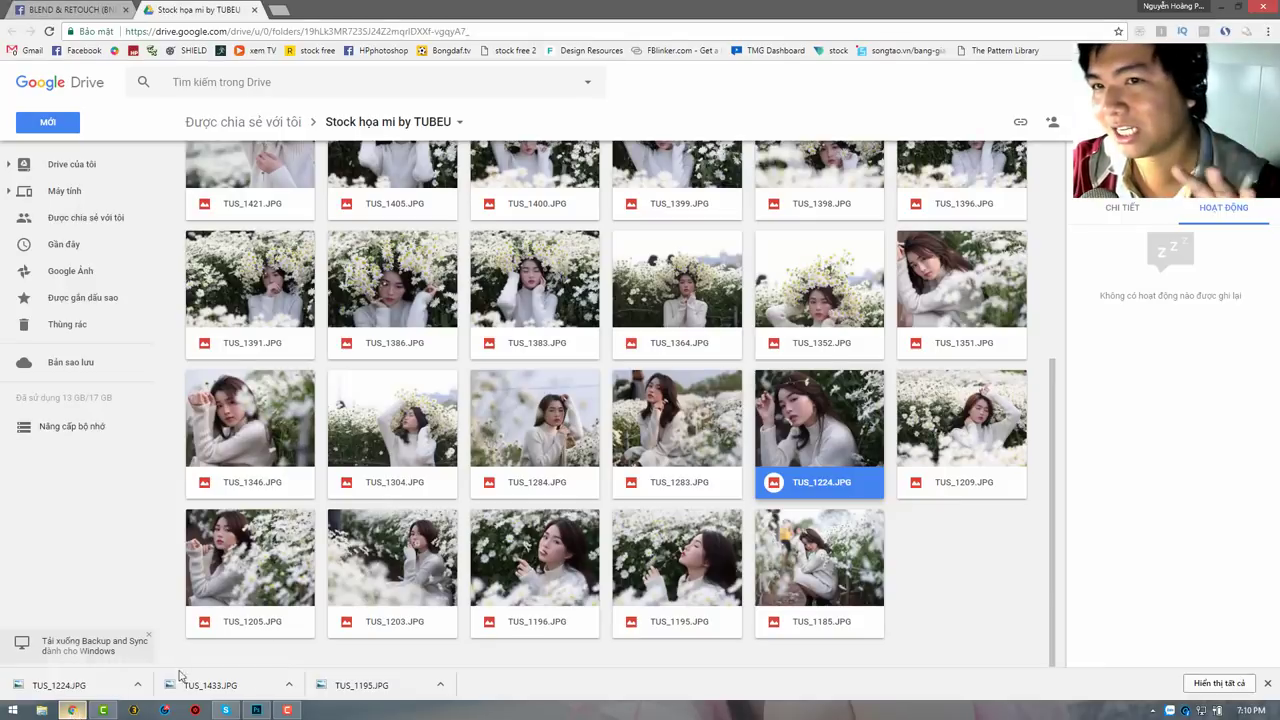
pyautogui.hotkey('ctrl', 'Tab')
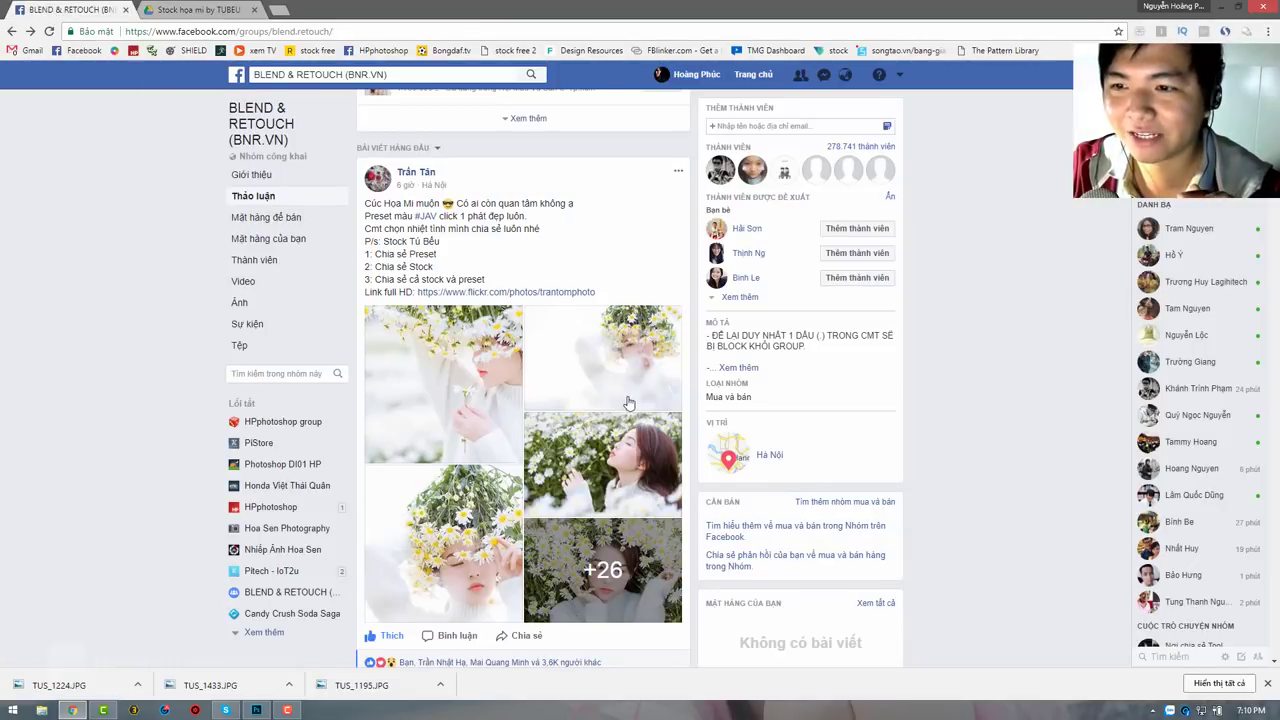
pyautogui.click(620, 460)
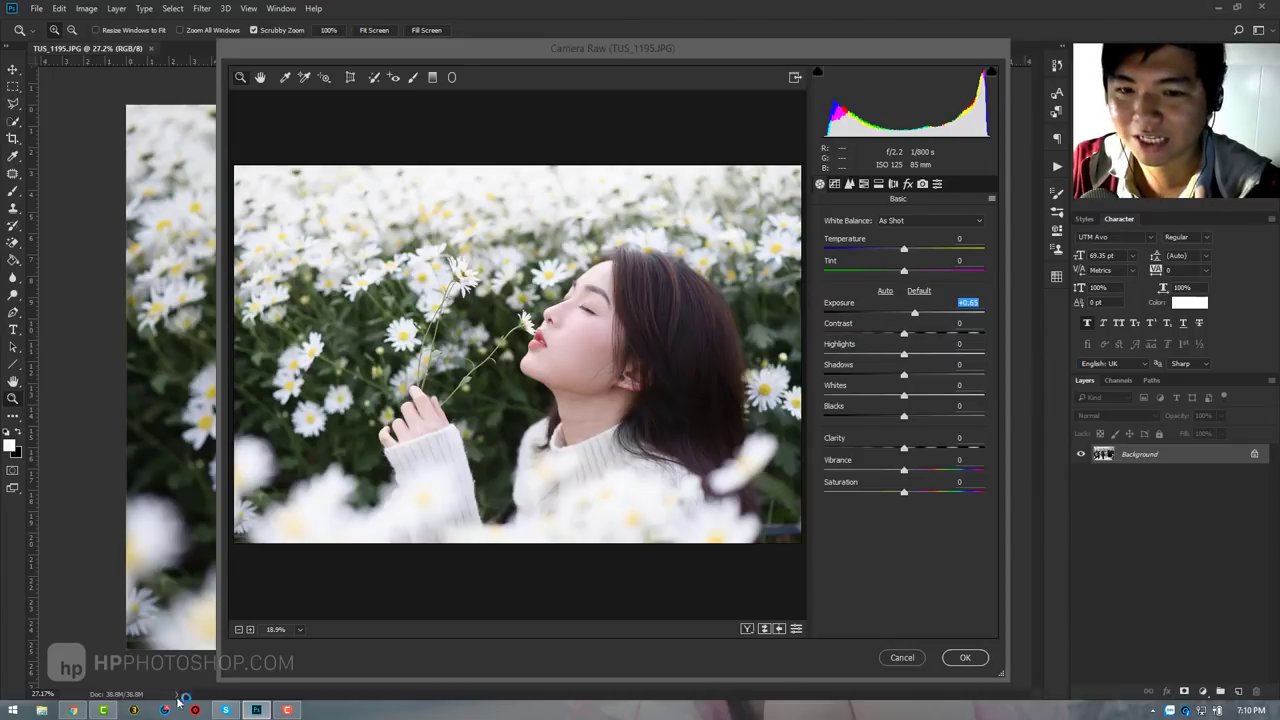
# - Comparing with the reference, set Highlights -12, Shadows +14 and Clarity -5 in Camera Raw
pyautogui.click(74, 710)
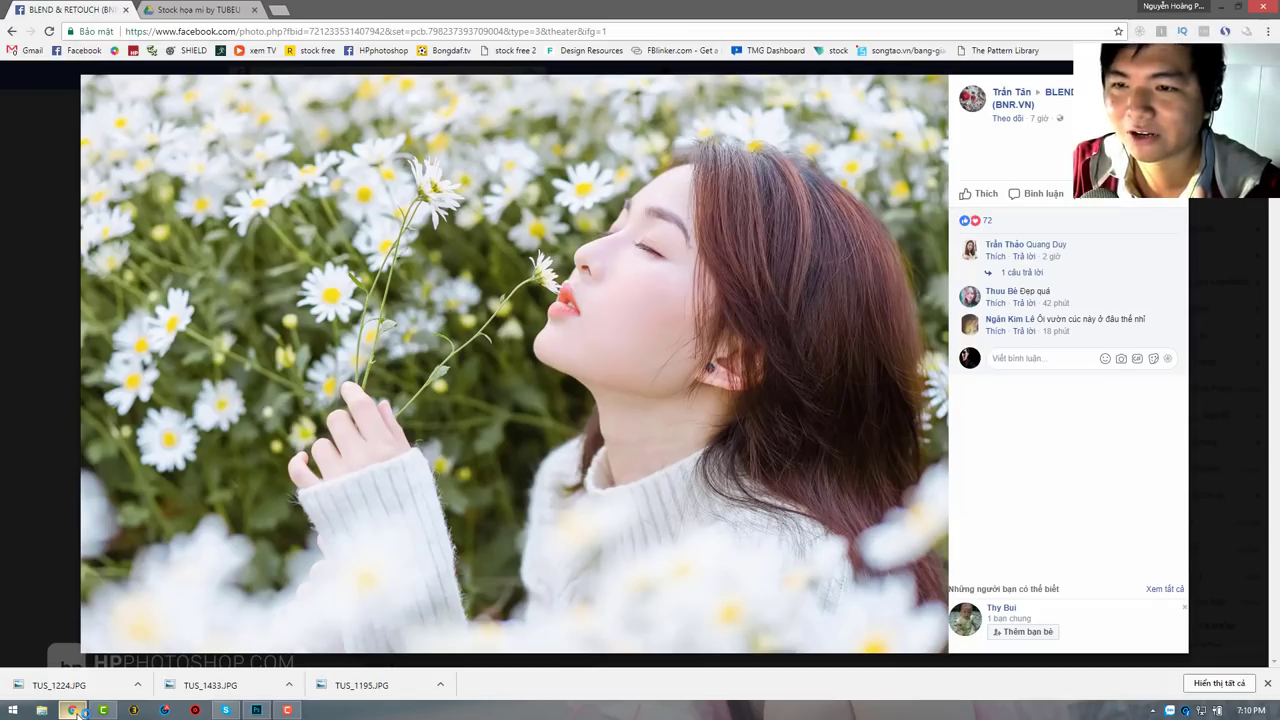
pyautogui.click(78, 711)
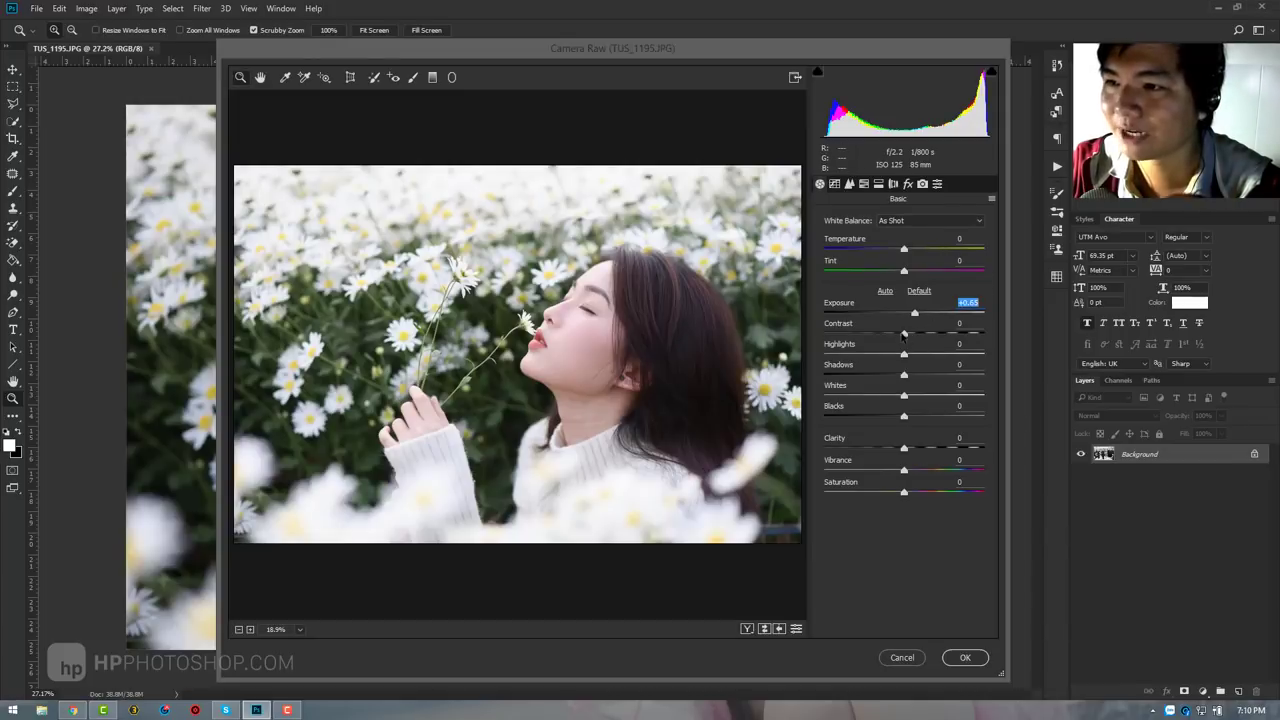
pyautogui.moveTo(905, 360); pyautogui.dragTo(897, 357)
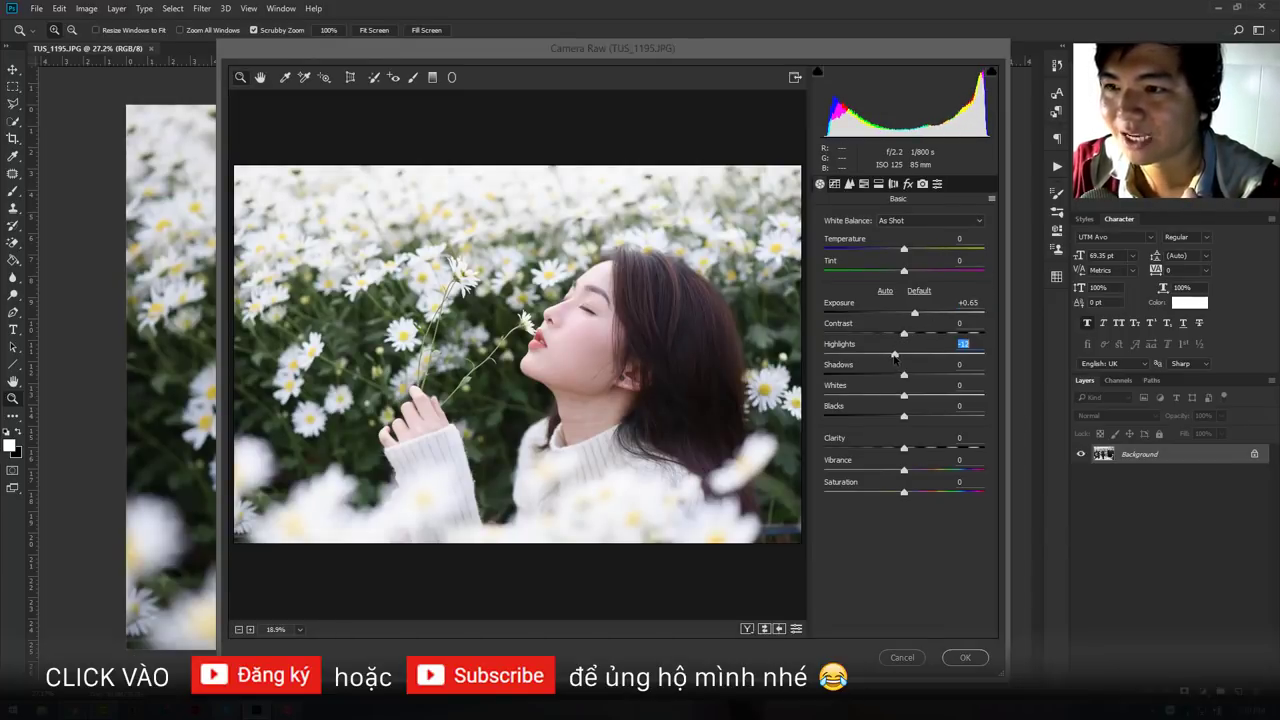
pyautogui.click(74, 710)
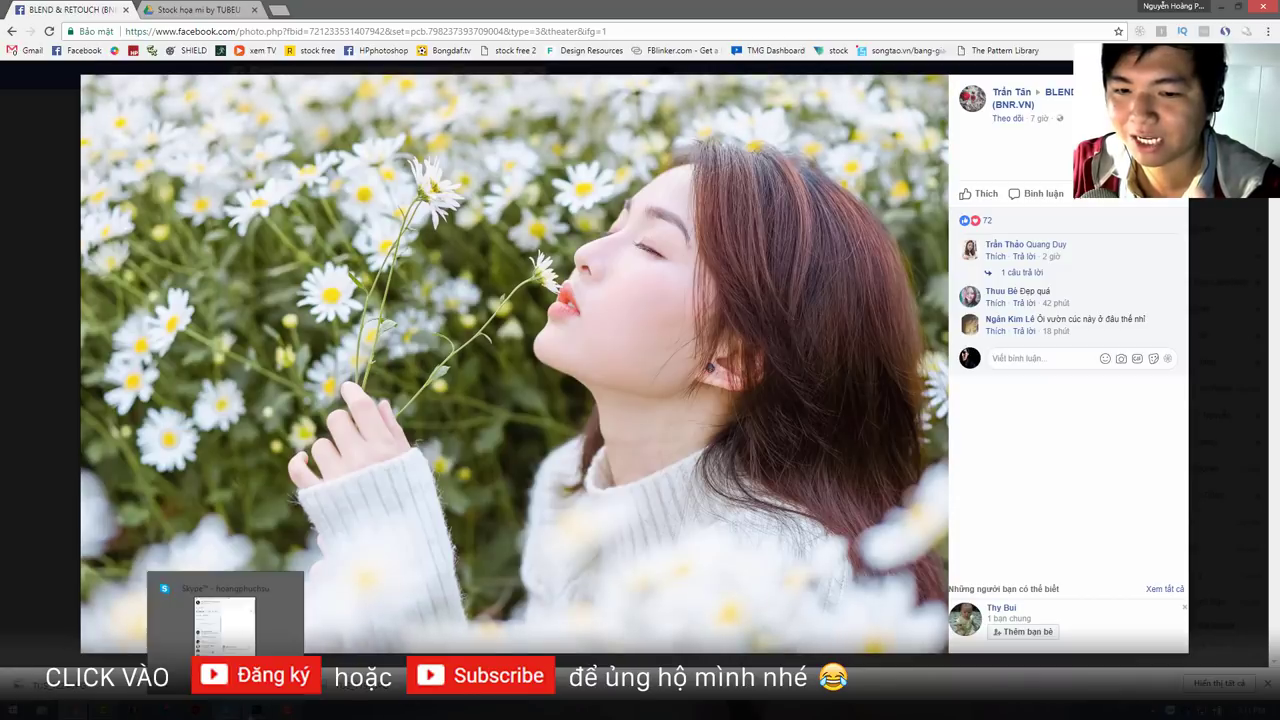
pyautogui.click(226, 710)
pyautogui.moveTo(904, 376); pyautogui.dragTo(895, 396)
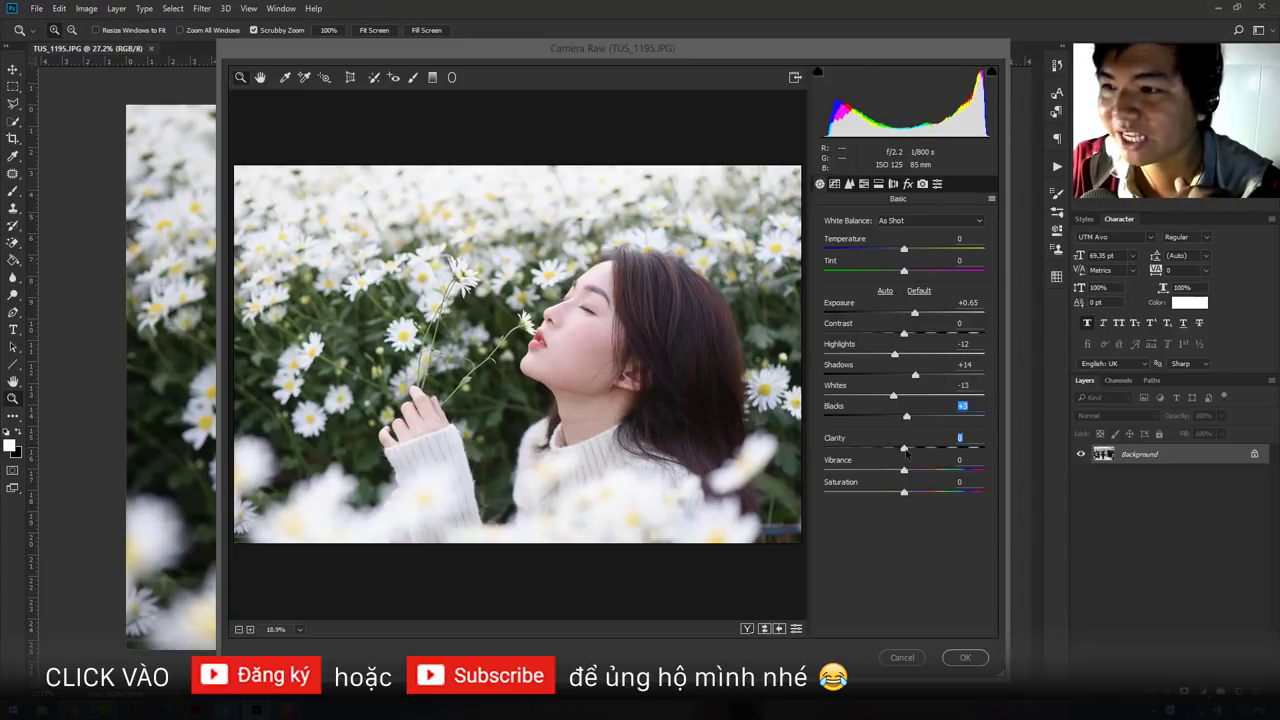
pyautogui.moveTo(905, 451); pyautogui.dragTo(895, 450)
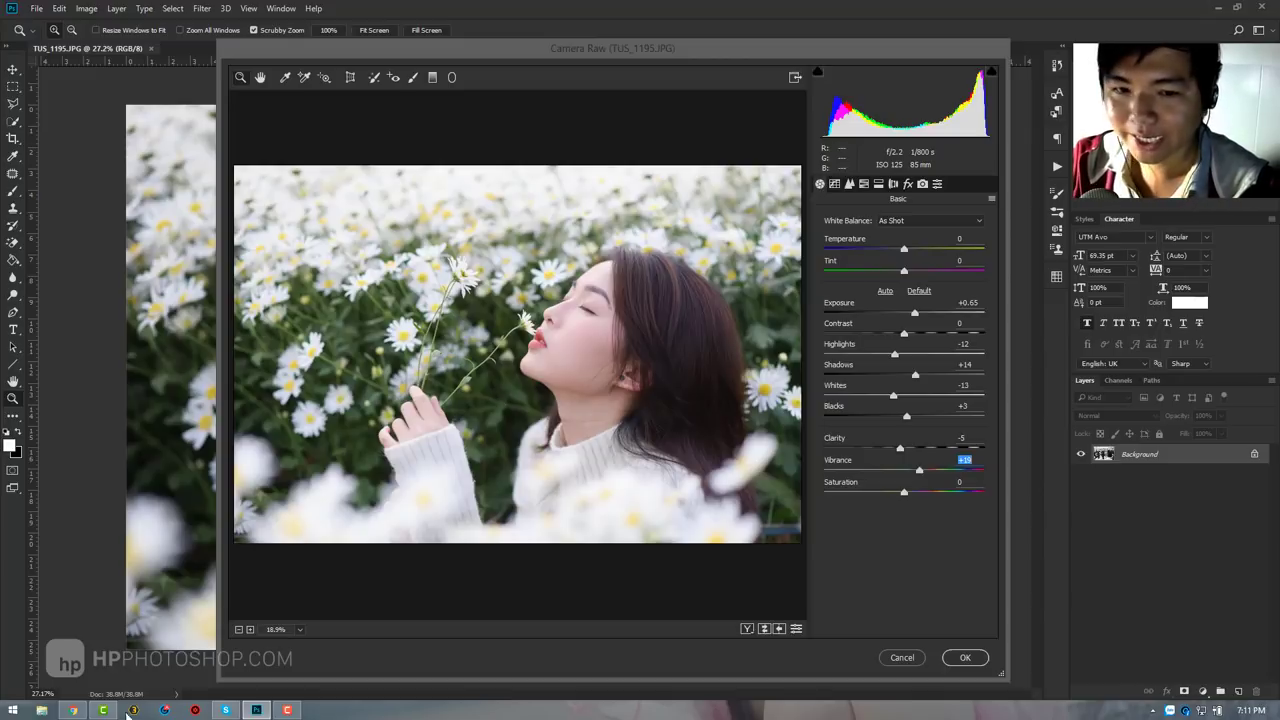
# - After checking the reference, nudge Camera Raw Temperature up to +5
pyautogui.click(72, 710)
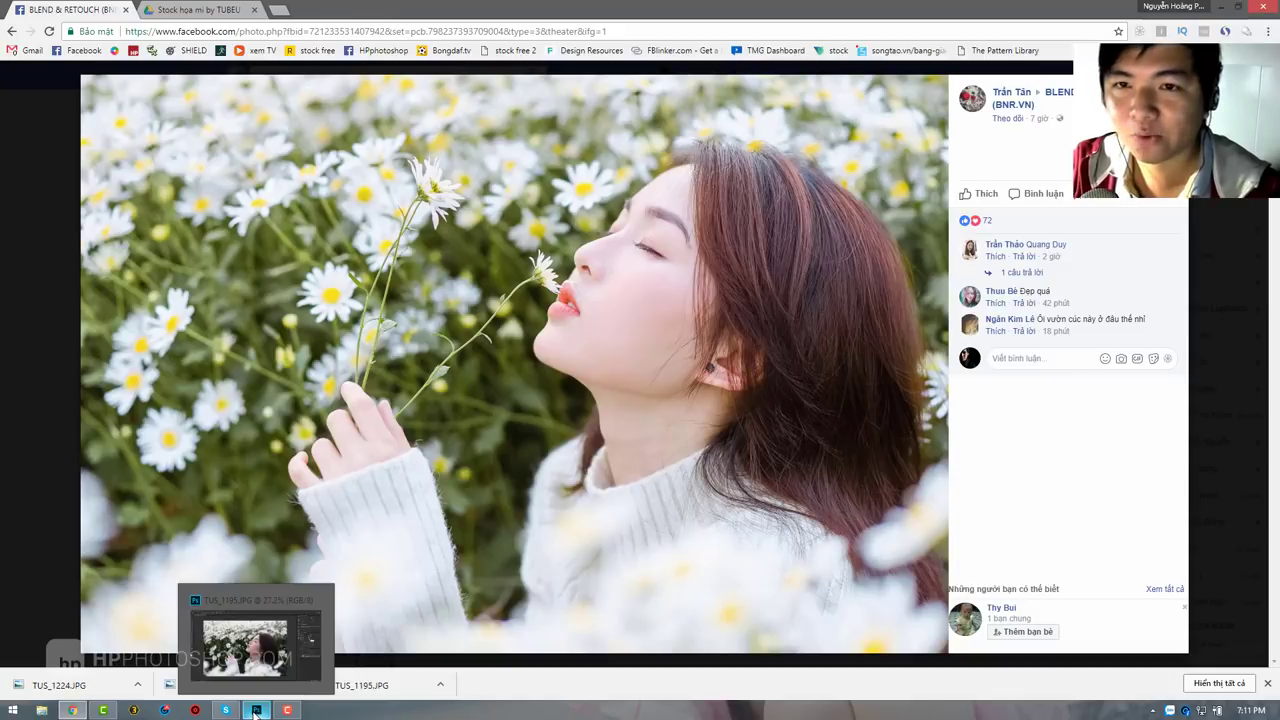
pyautogui.moveTo(514, 360)
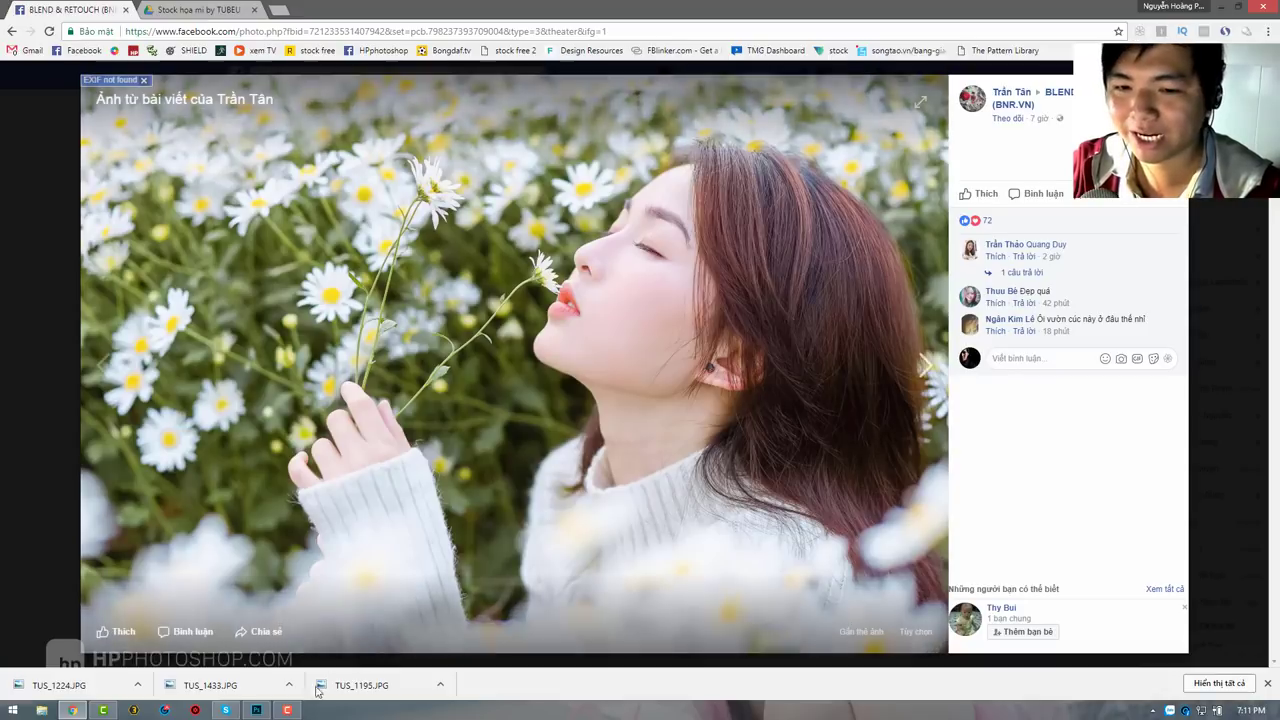
pyautogui.click(256, 710)
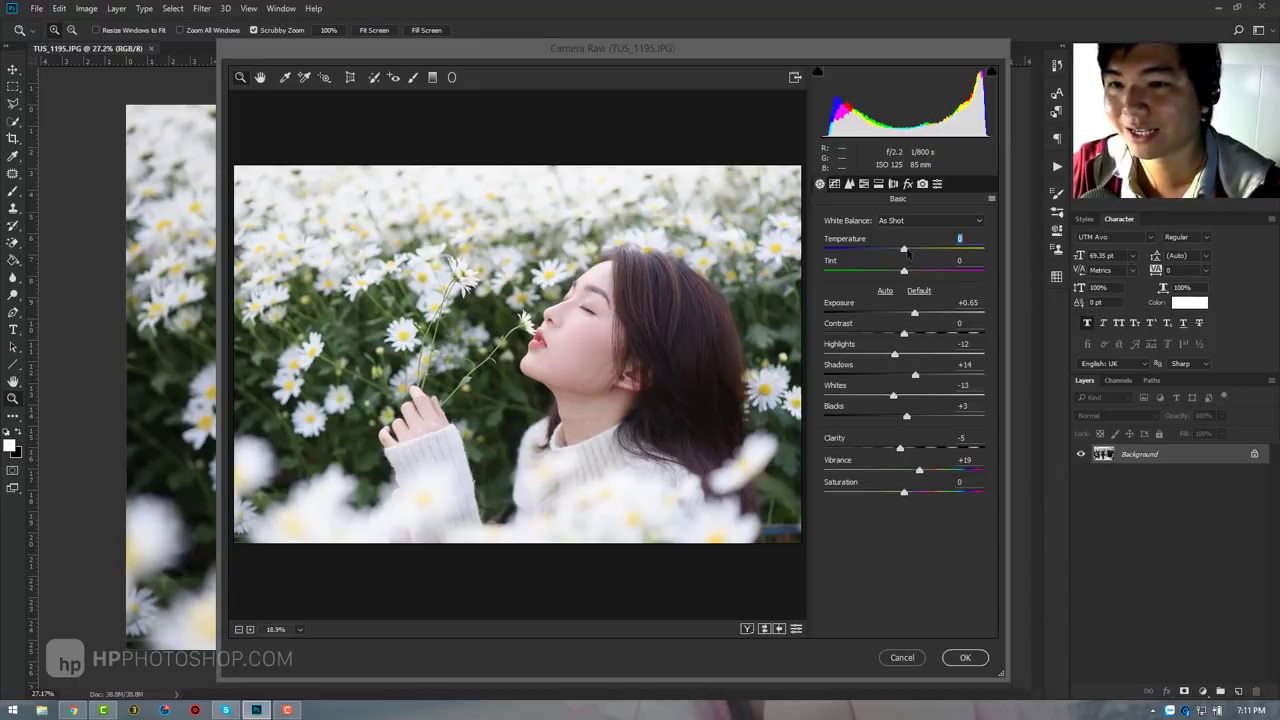
pyautogui.press('Up')
pyautogui.press('Up')
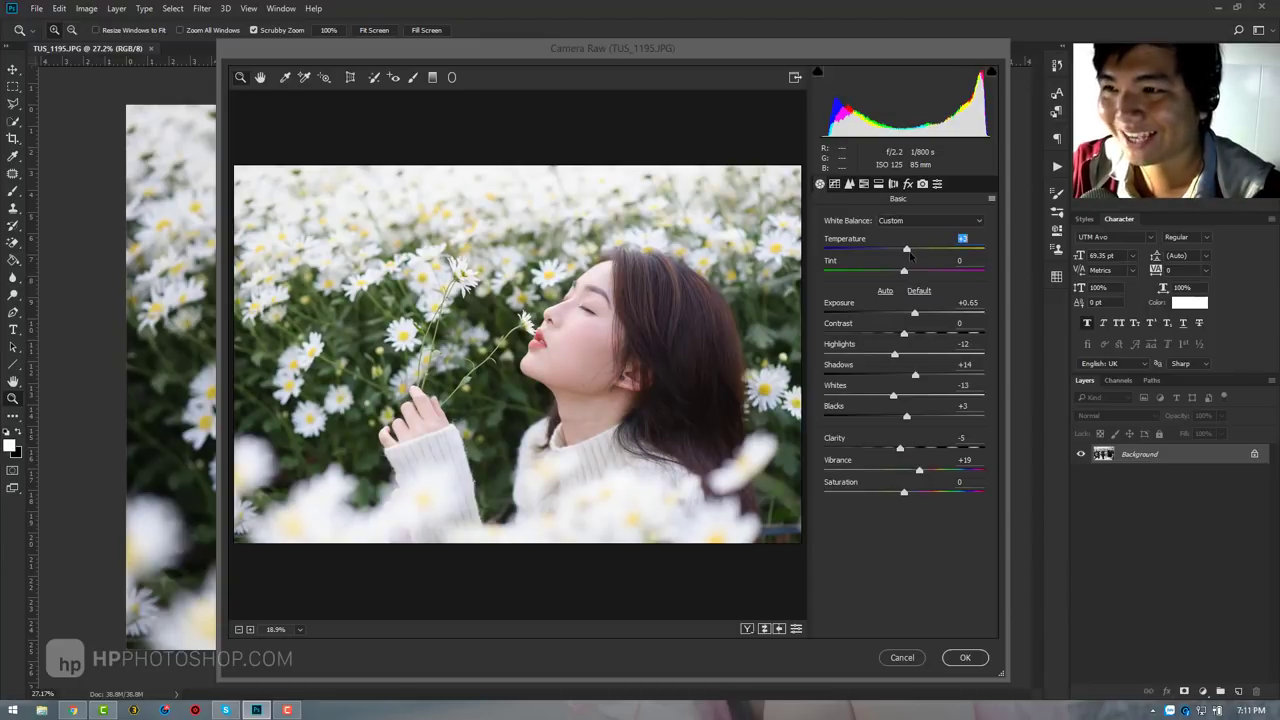
pyautogui.press('Up')
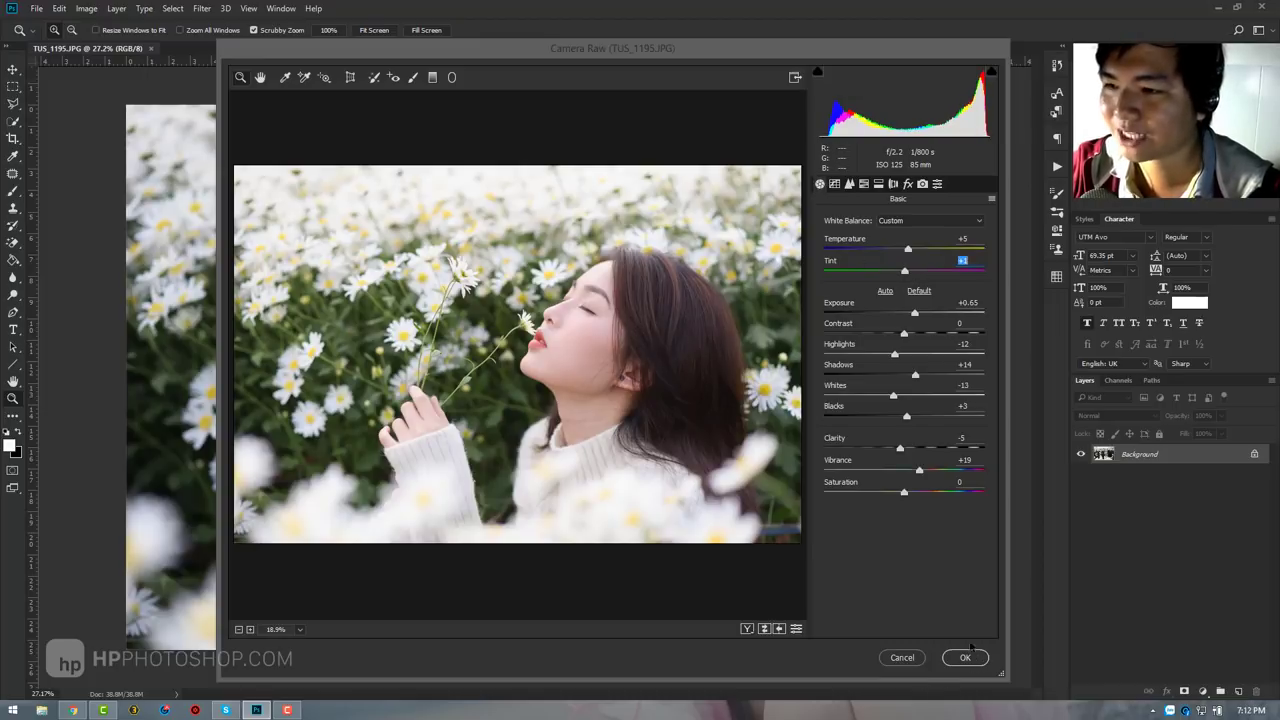
pyautogui.click(849, 184)
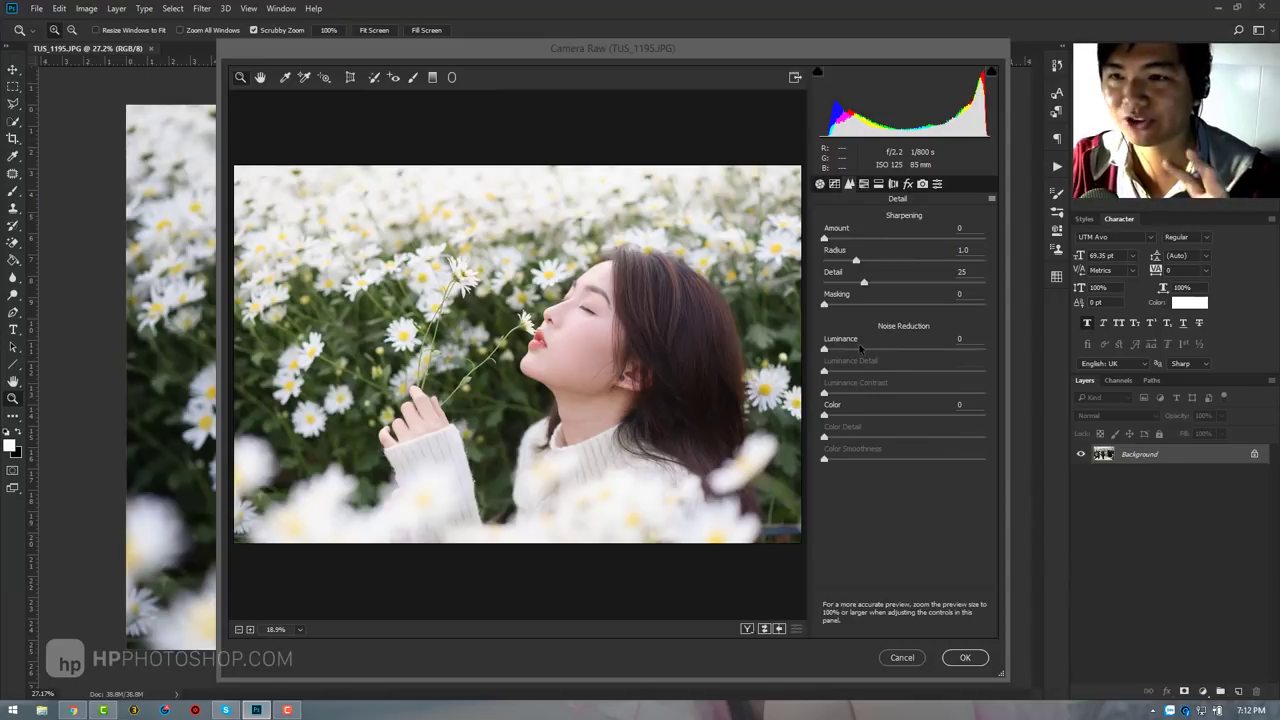
# - Set Luminance noise reduction to 15 and apply the Camera Raw edits
pyautogui.click(72, 710)
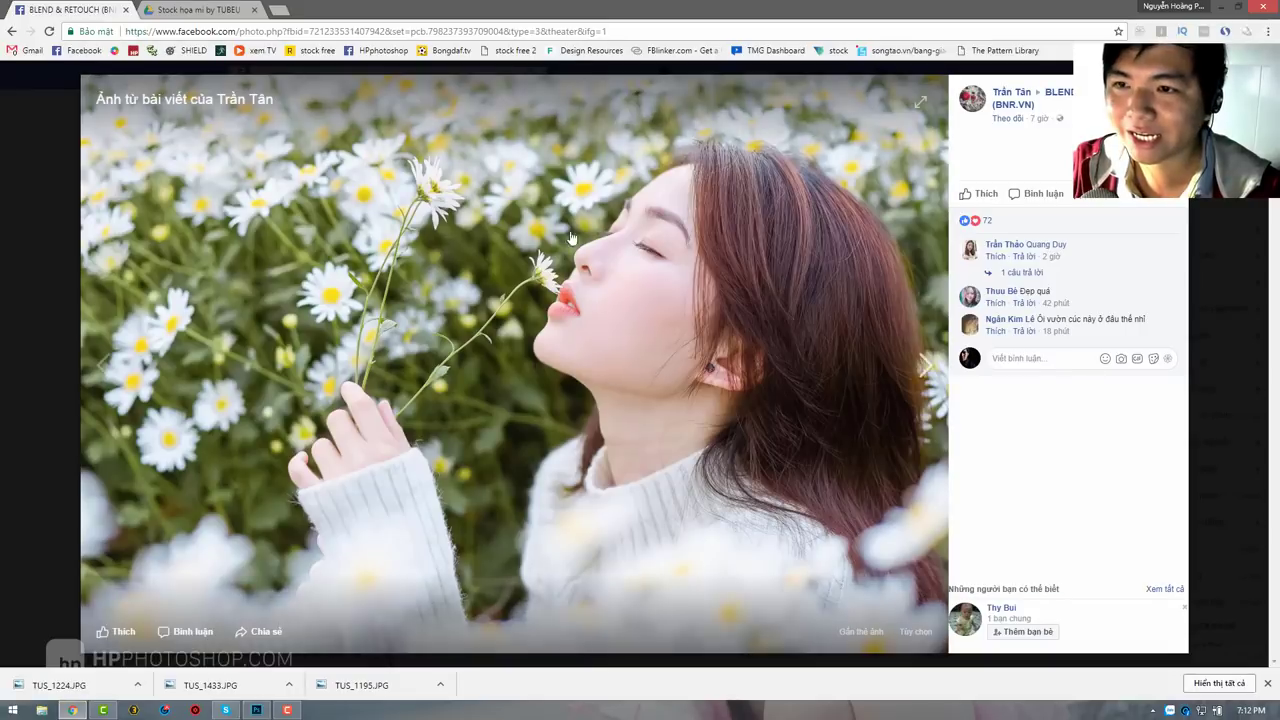
pyautogui.hotkey('alt', 'Tab')
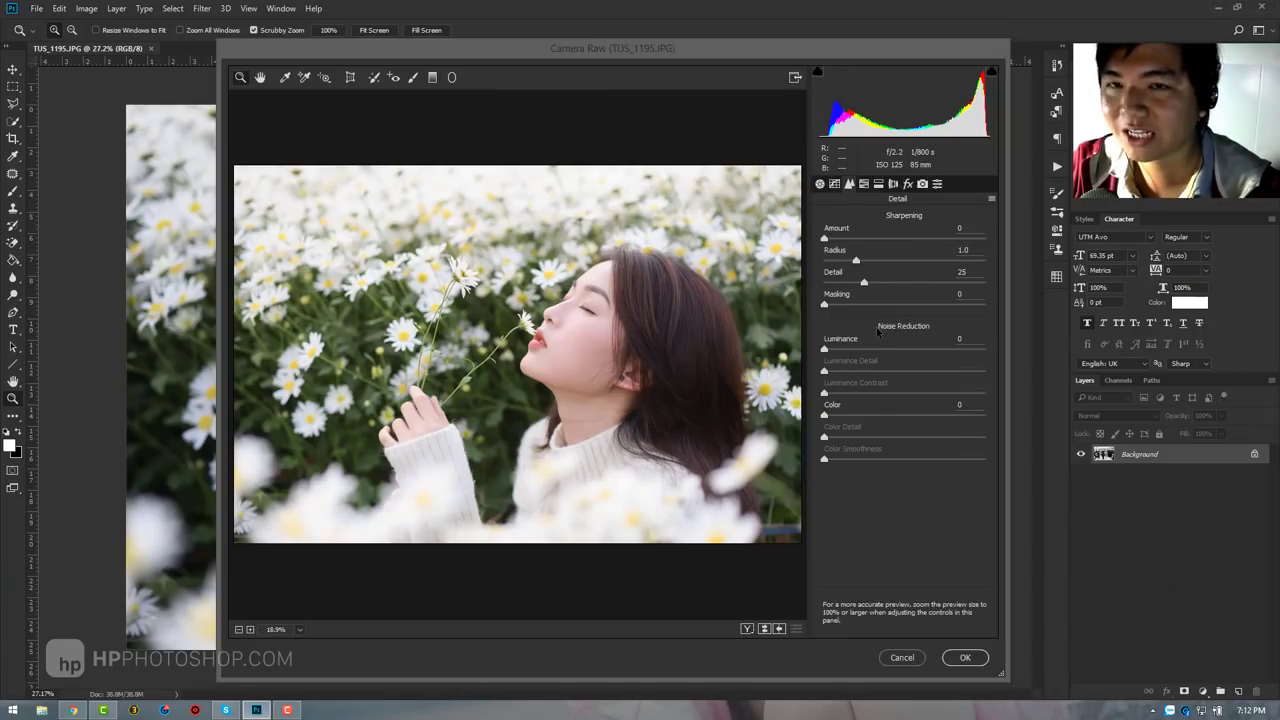
pyautogui.click(847, 349)
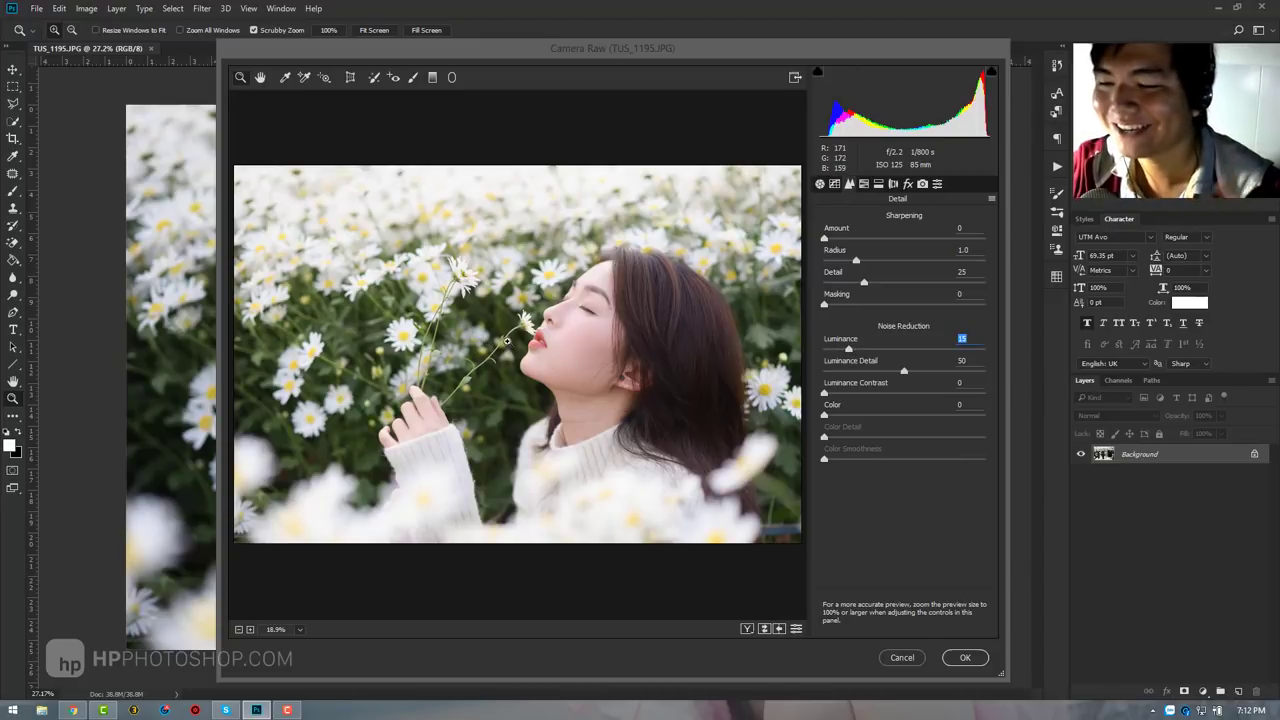
pyautogui.click(965, 657)
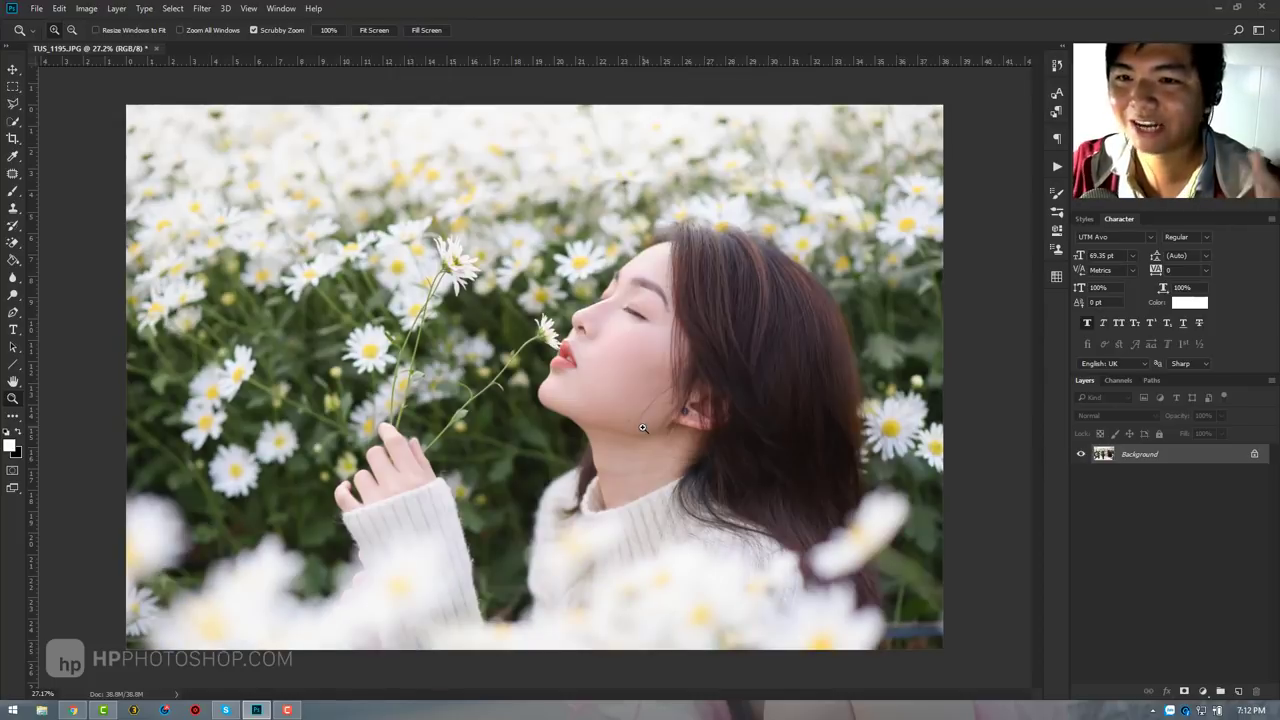
# - Compare the edited portrait with the Facebook reference, then reopen Camera Raw Filter
pyautogui.click(72, 710)
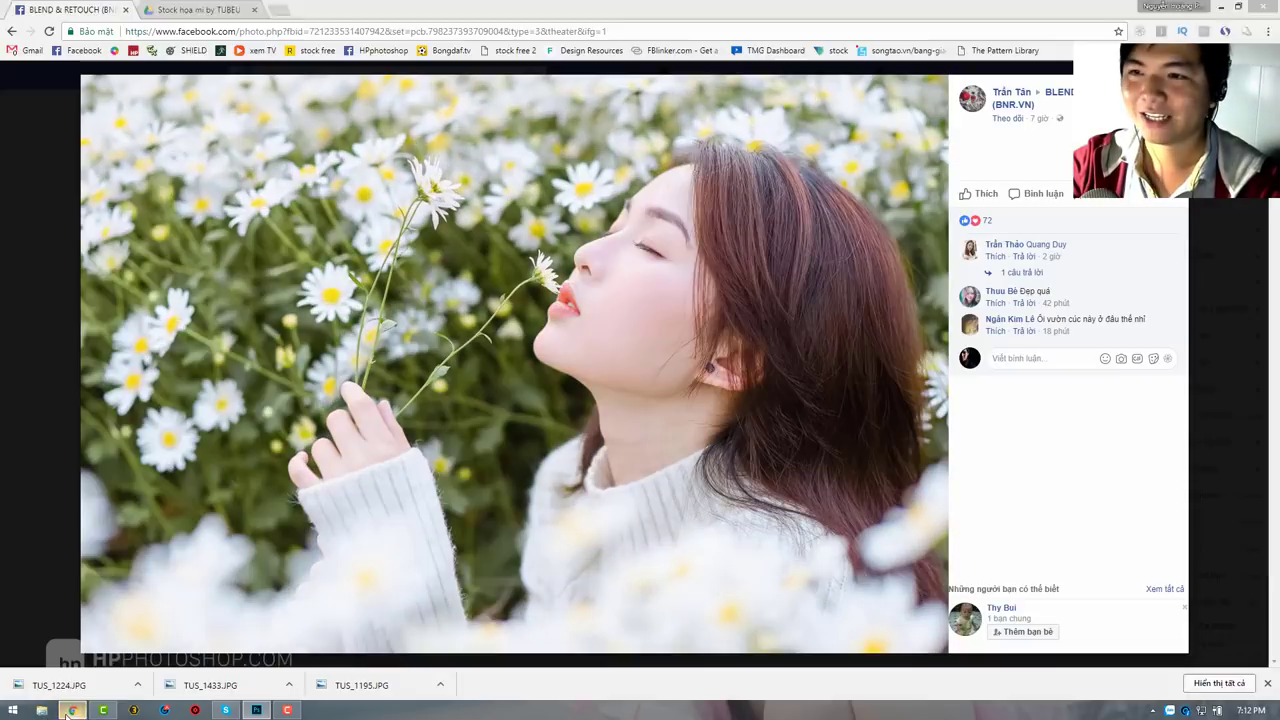
pyautogui.click(256, 710)
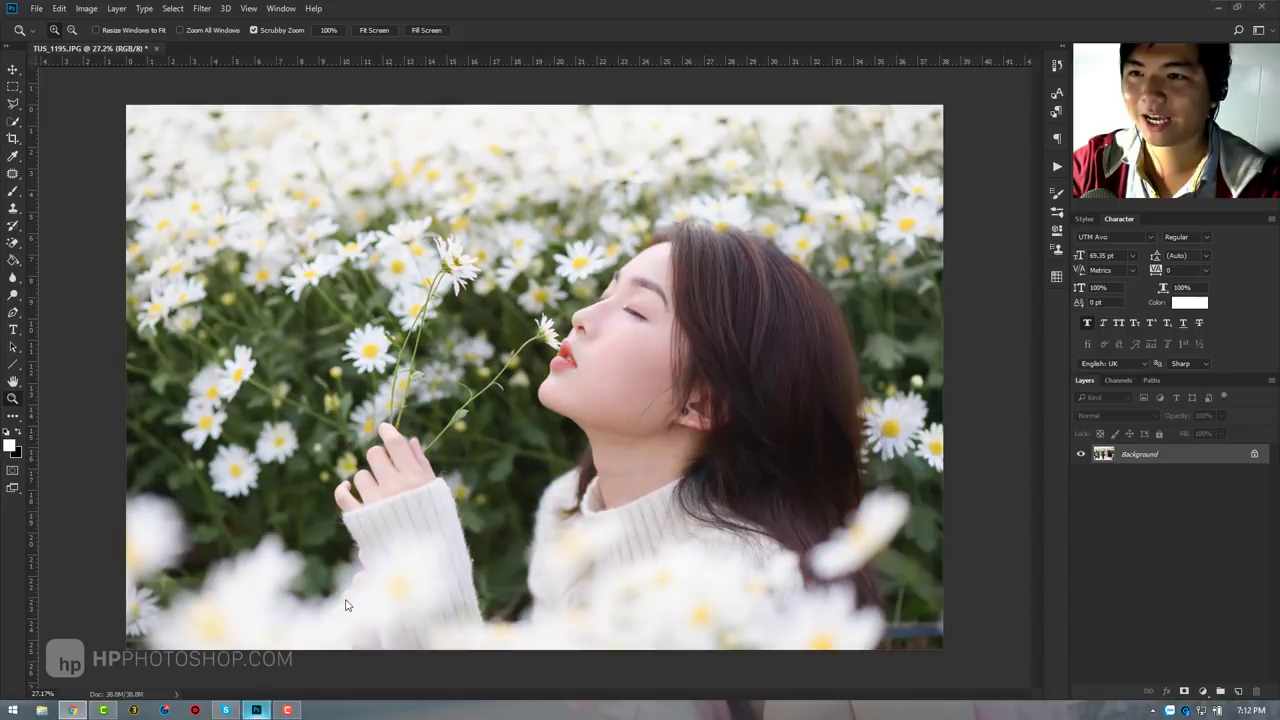
pyautogui.click(72, 710)
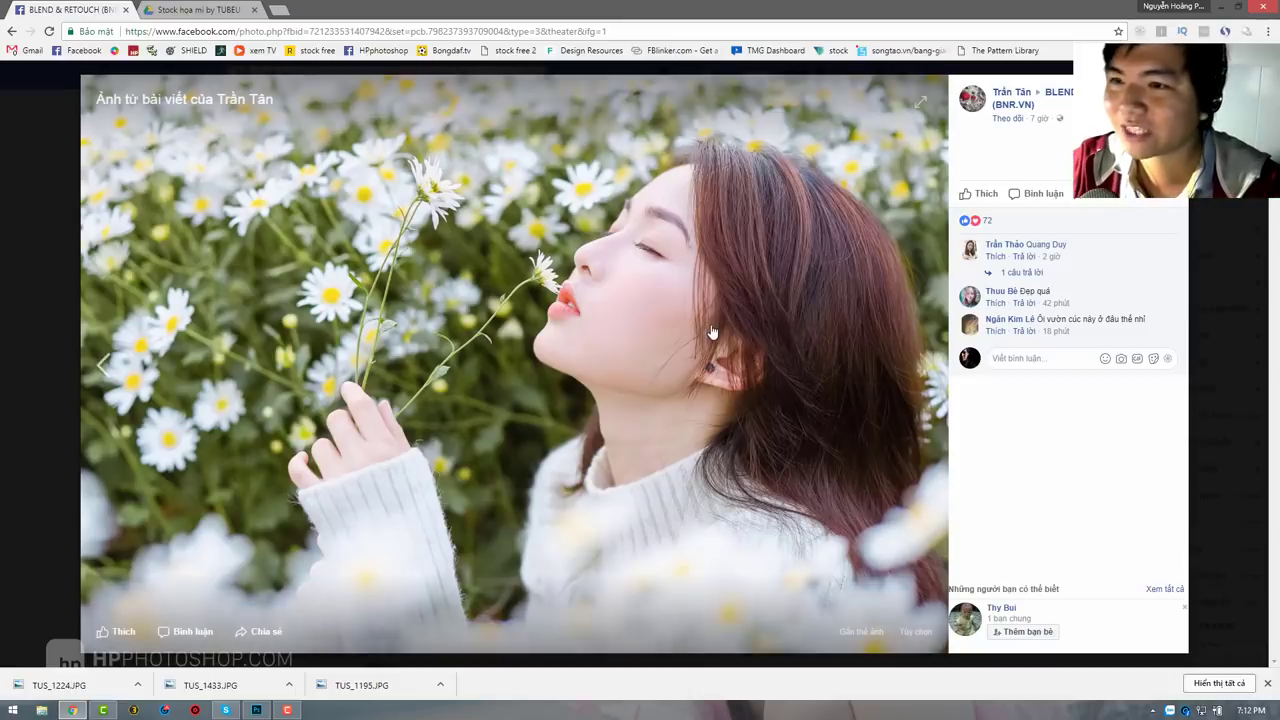
pyautogui.click(247, 713)
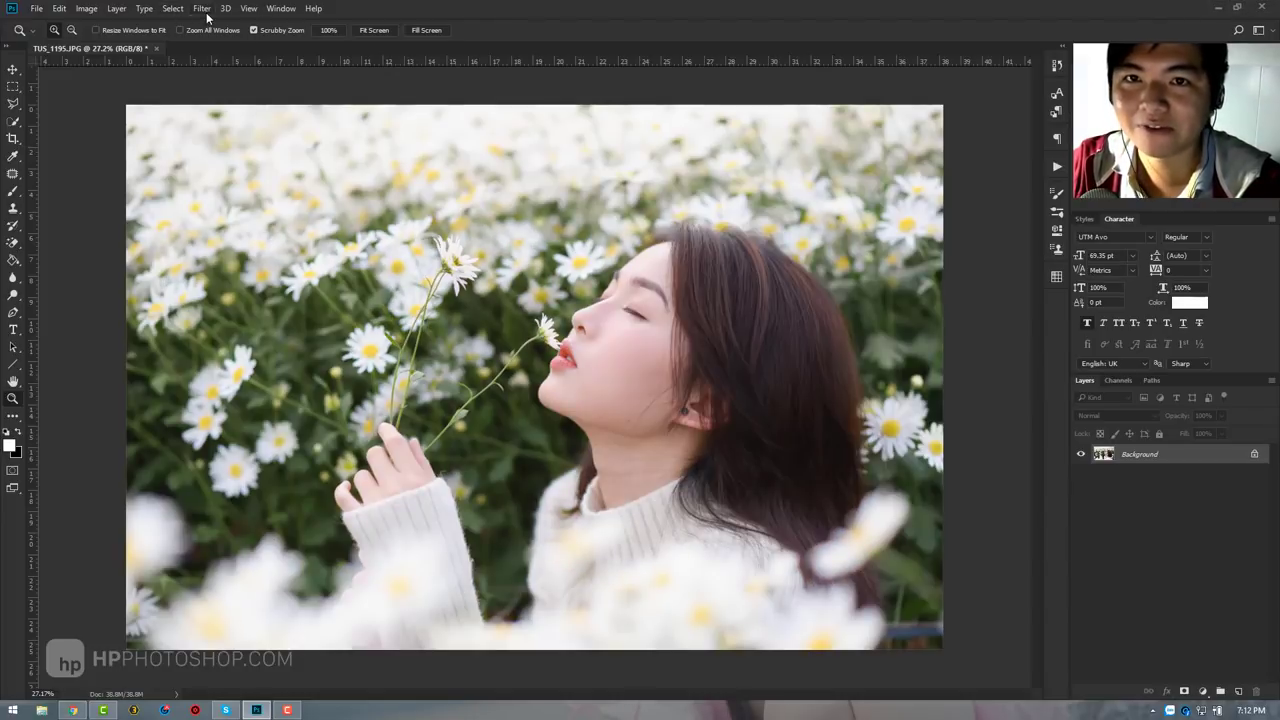
pyautogui.click(203, 8)
pyautogui.click(230, 86)
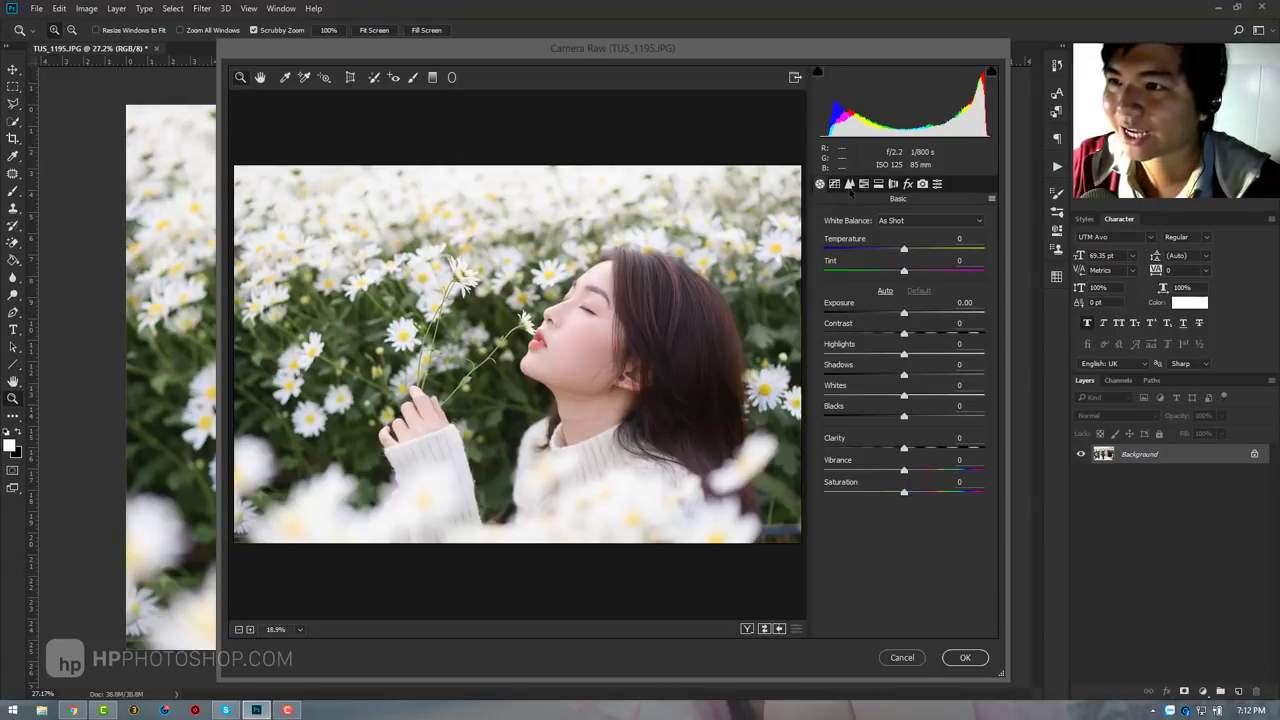
# - Add sharpening amount 28 with high masking, warm Temperature slightly, and apply the pass
pyautogui.click(849, 184)
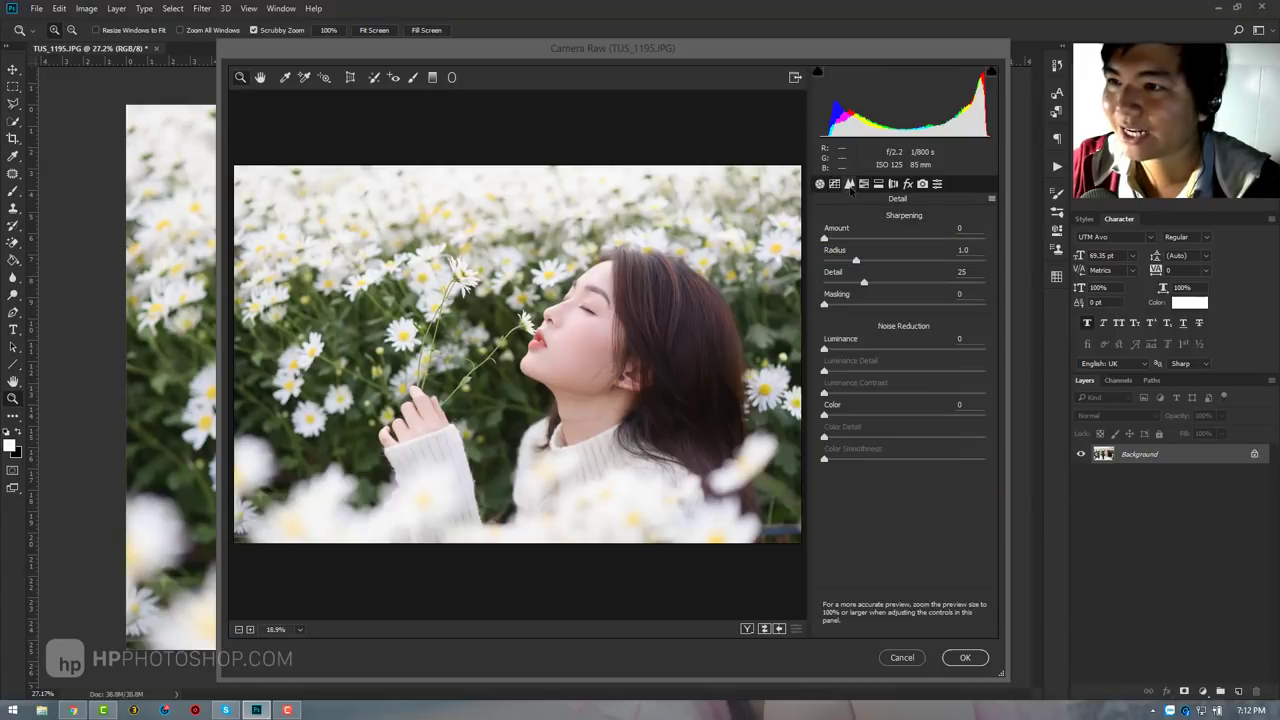
pyautogui.click(847, 239)
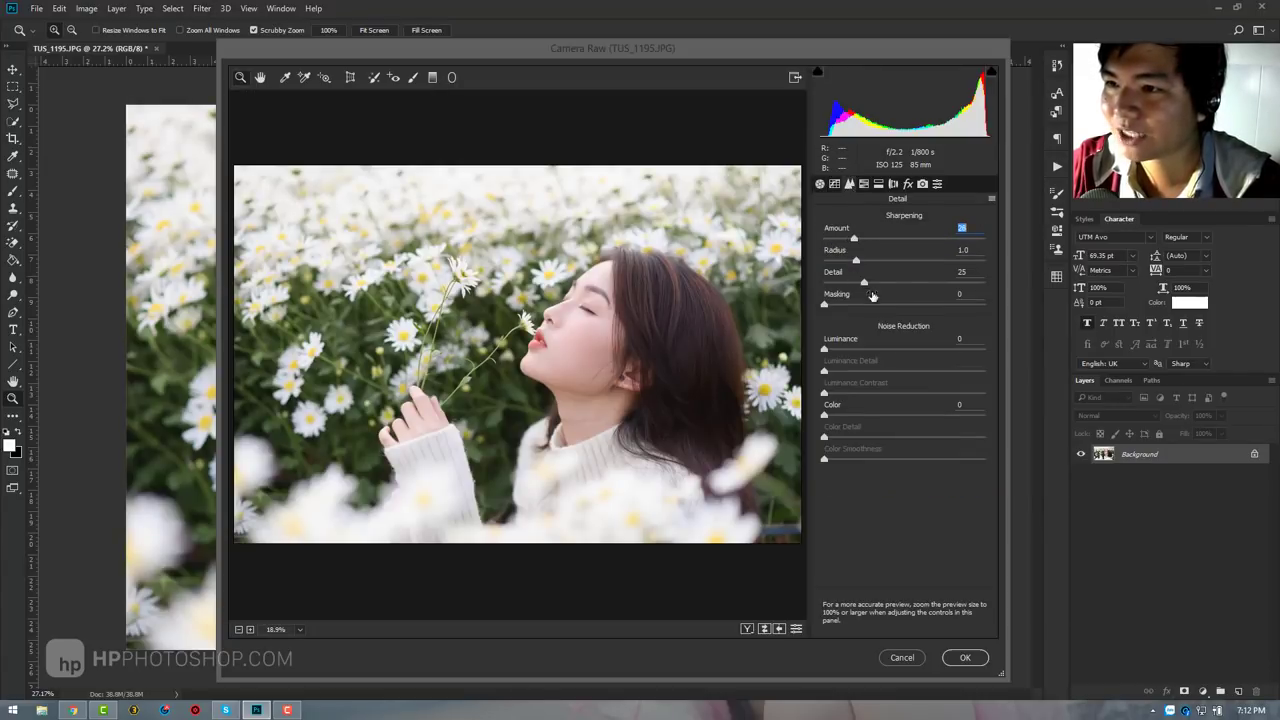
pyautogui.moveTo(963, 304); pyautogui.dragTo(973, 305)
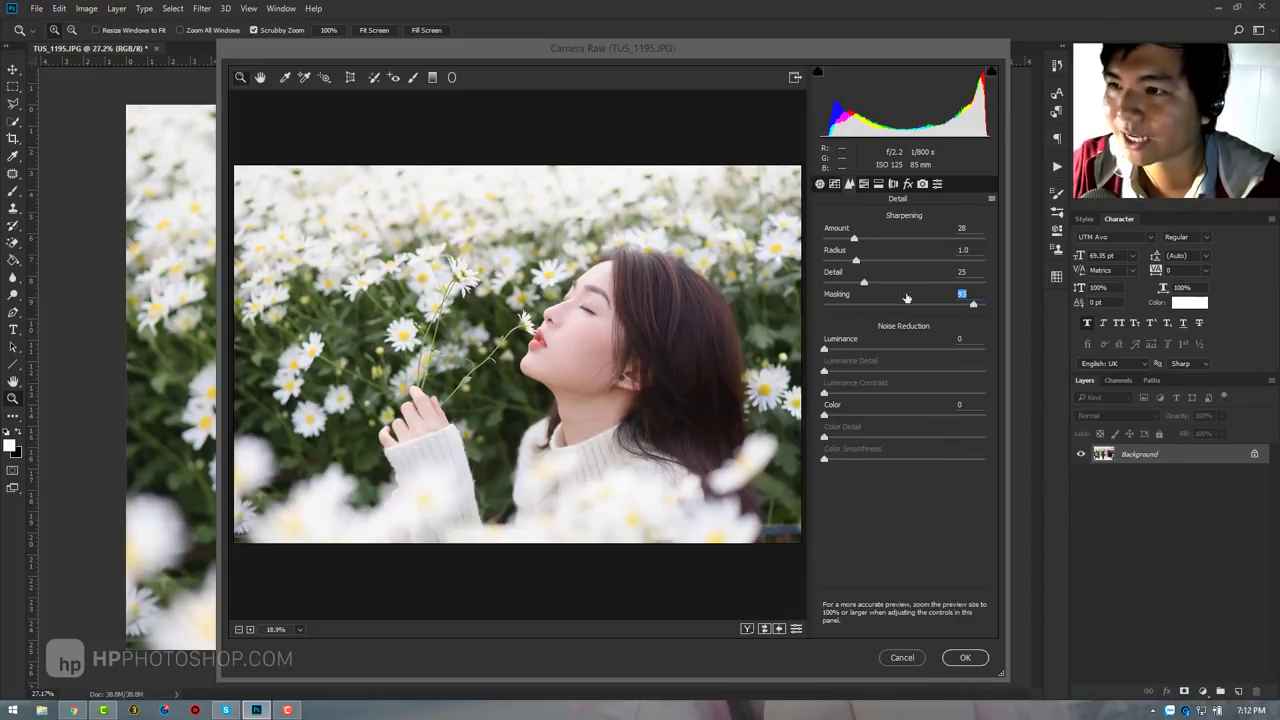
pyautogui.click(820, 185)
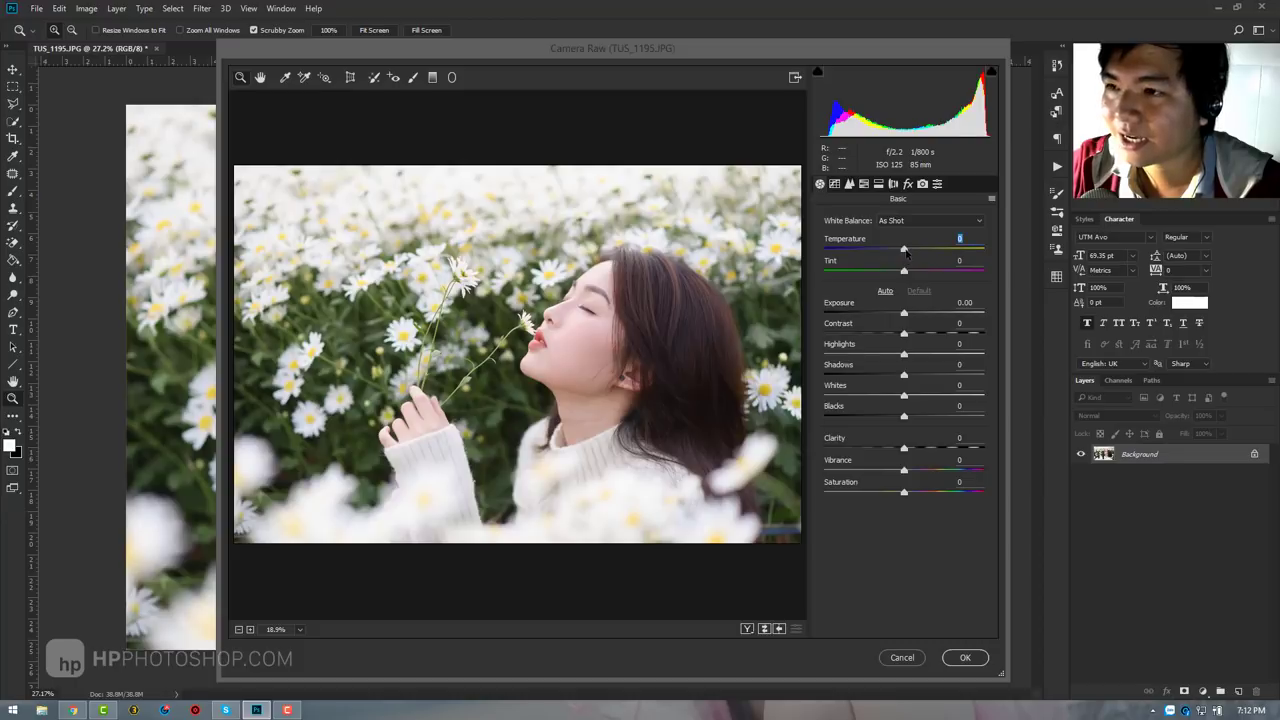
pyautogui.moveTo(906, 252); pyautogui.dragTo(908, 253)
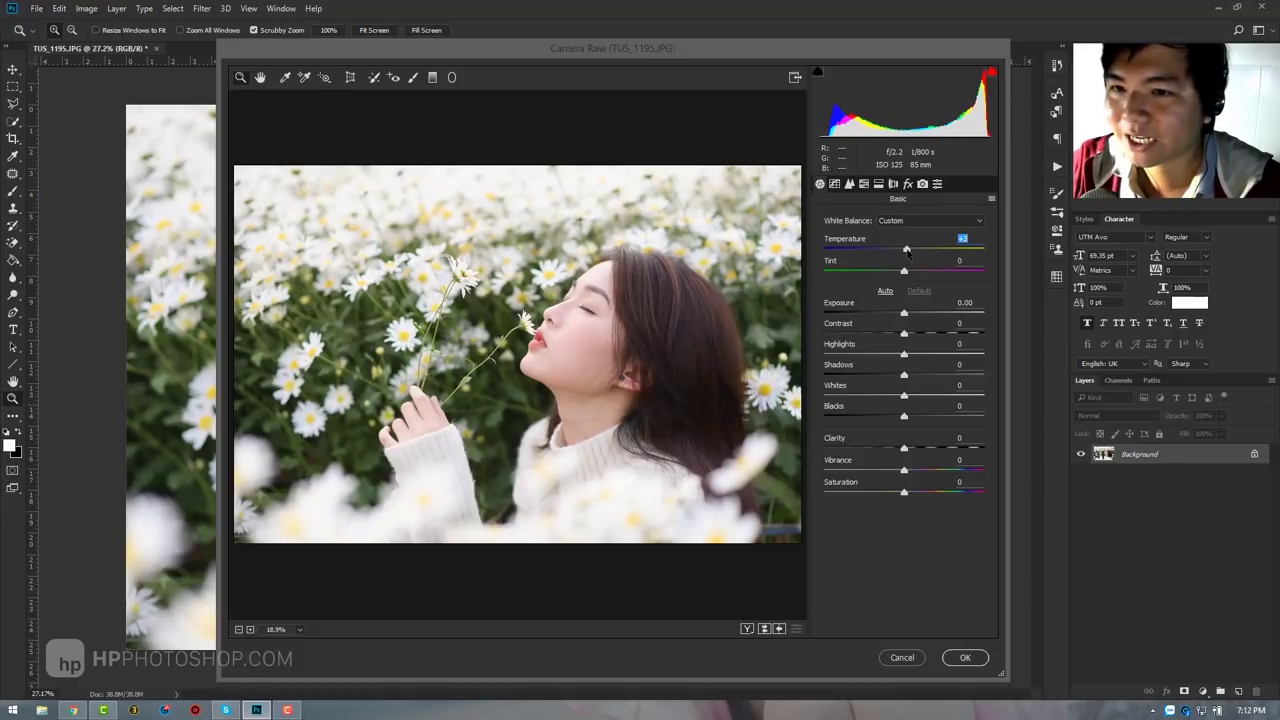
pyautogui.moveTo(908, 252); pyautogui.dragTo(911, 251)
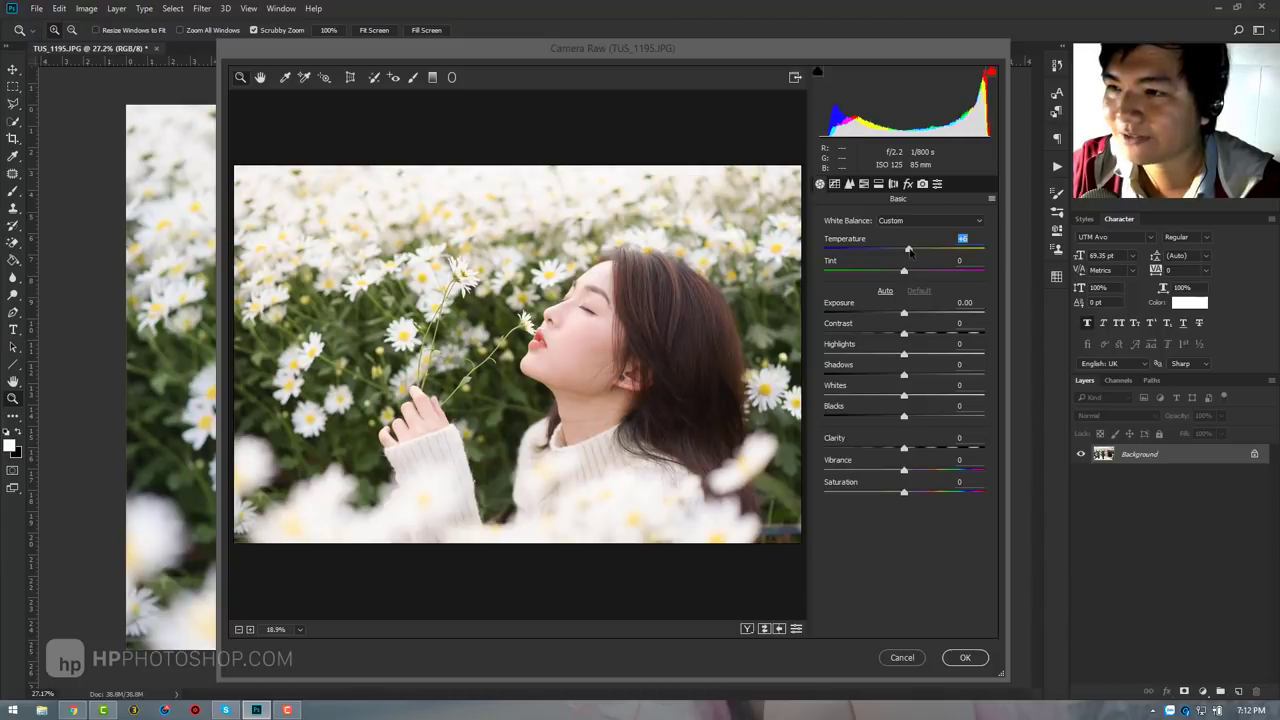
pyautogui.click(955, 657)
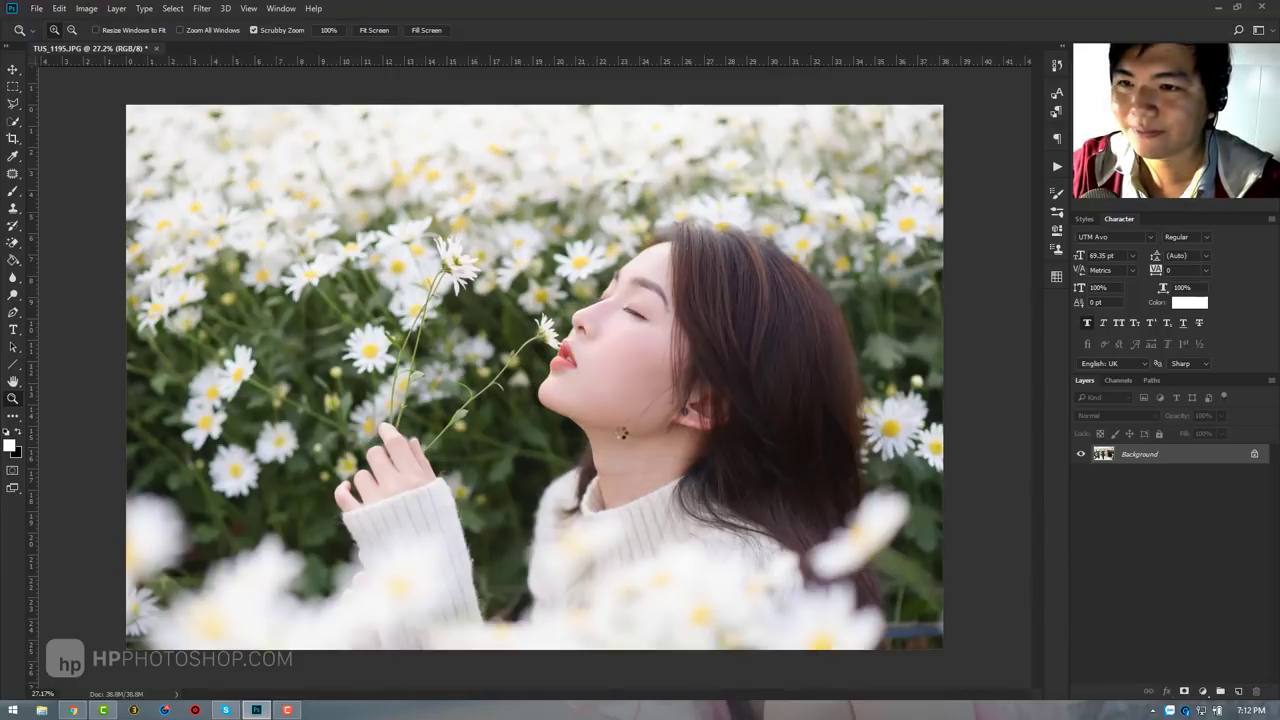
# - Fit the portrait to the window and compare it with the Facebook reference
pyautogui.hotkey('ctrl', '-')
pyautogui.hotkey('ctrl', '-')
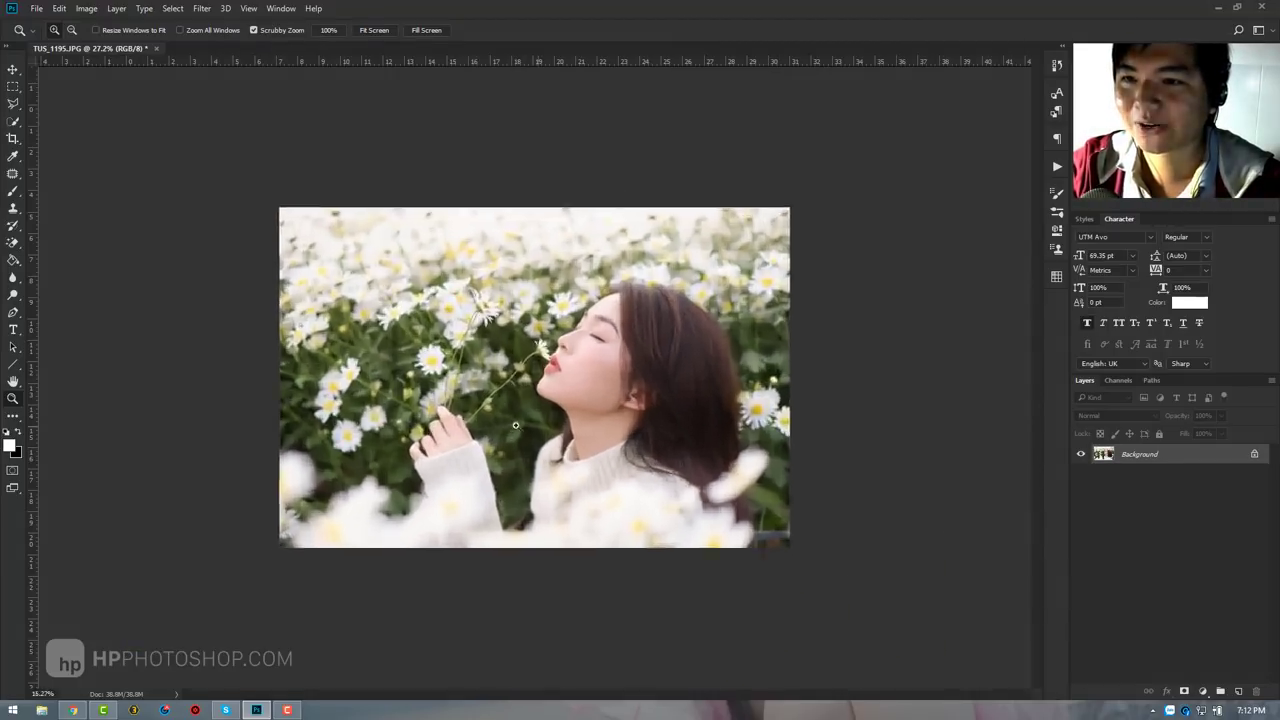
pyautogui.hotkey('ctrl', '0')
pyautogui.click(72, 710)
pyautogui.moveTo(256, 710)
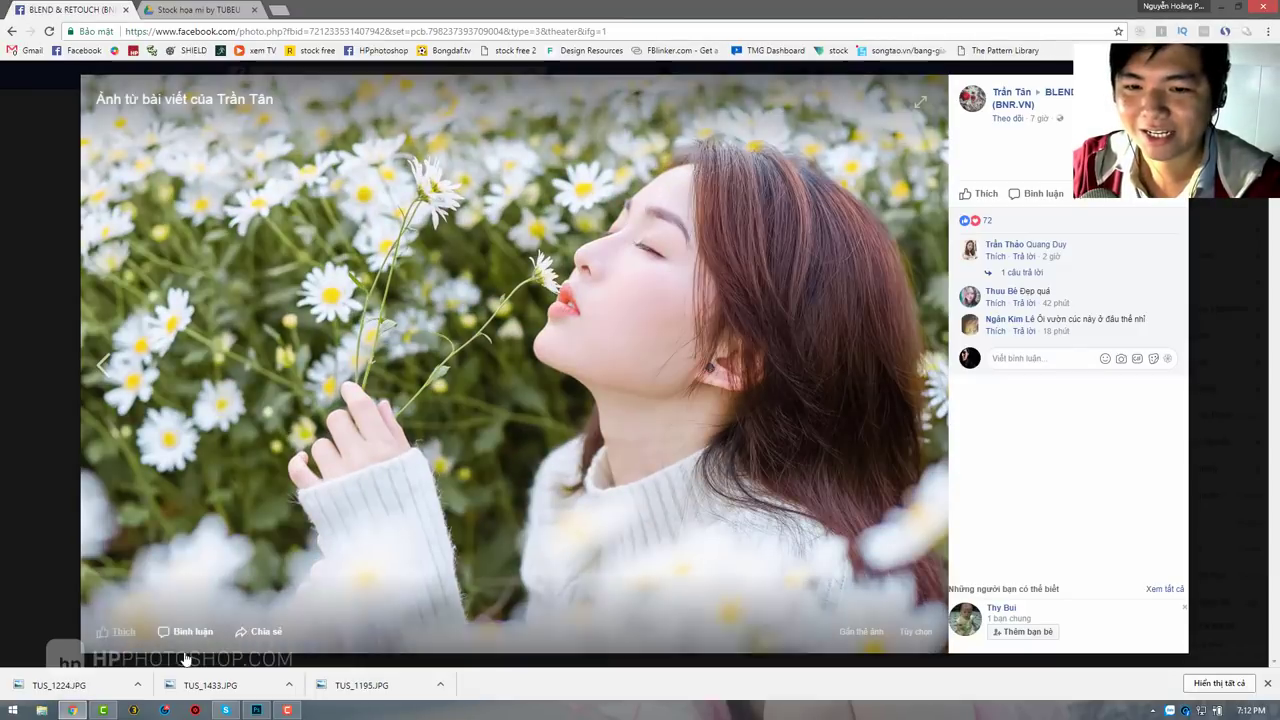
pyautogui.click(270, 712)
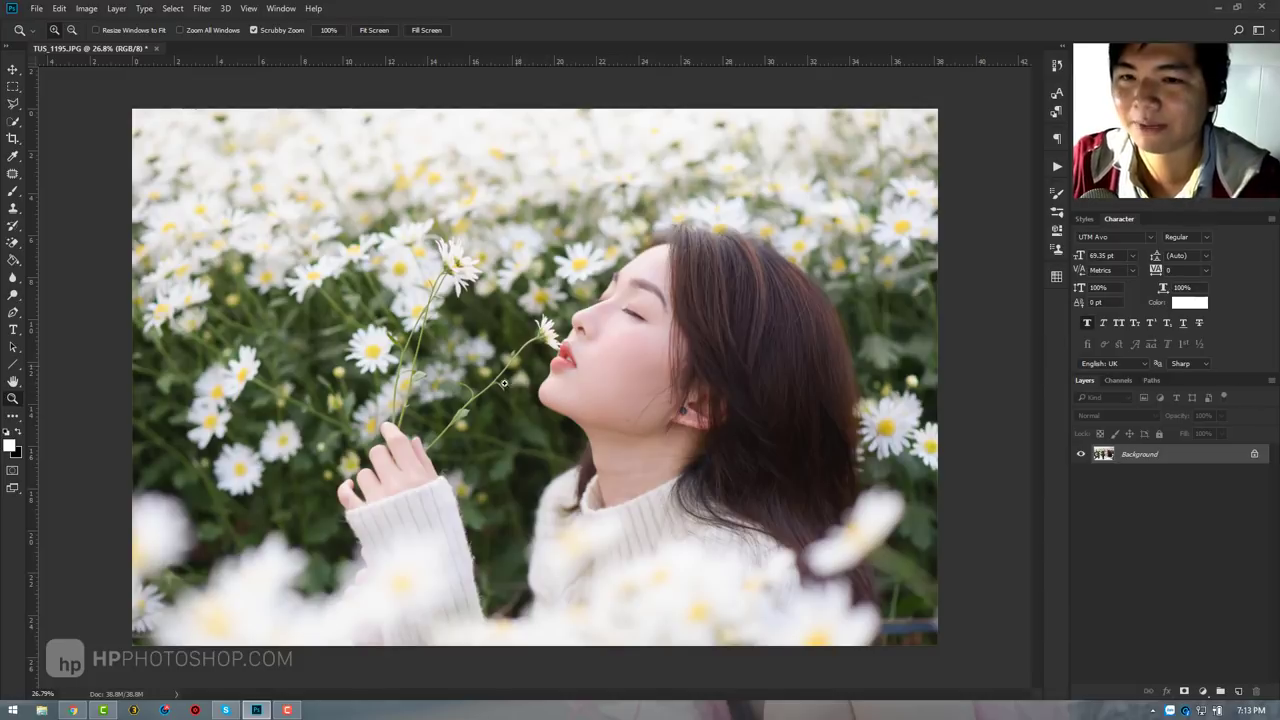
# - In Camera Raw Detail, set Sharpening Amount 25 and Masking about 95, then apply
pyautogui.click(212, 13)
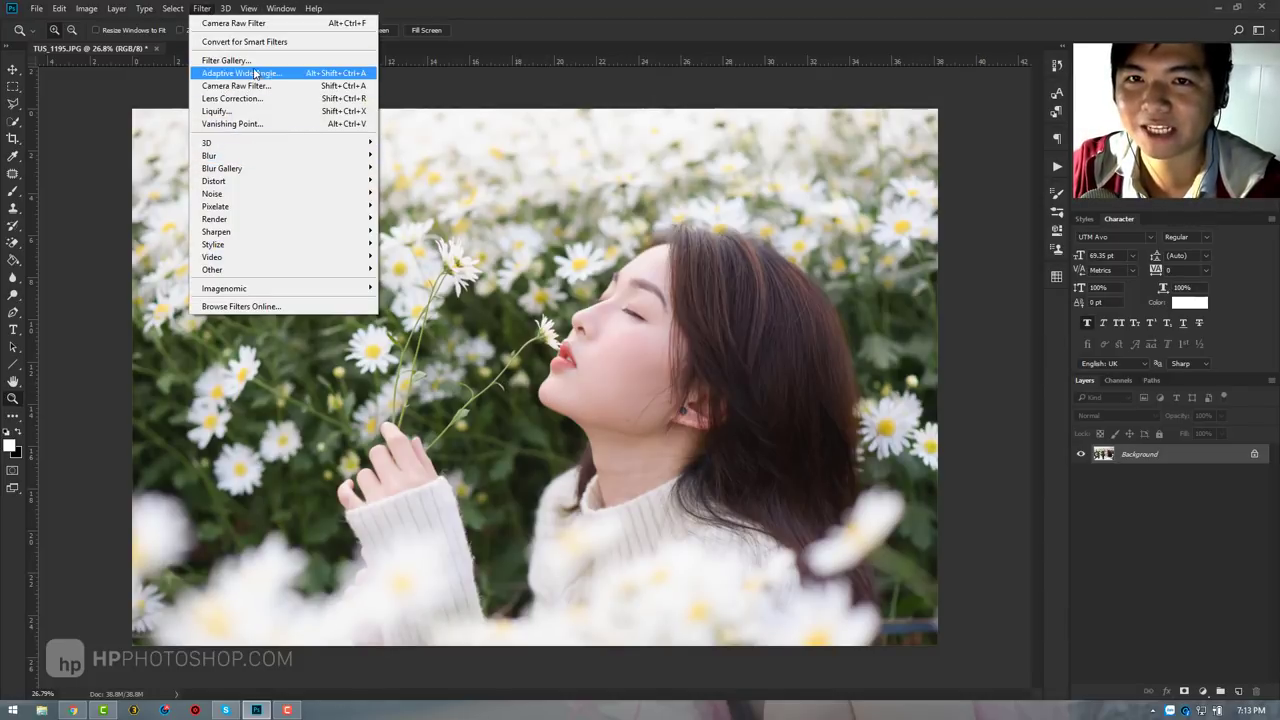
pyautogui.click(253, 93)
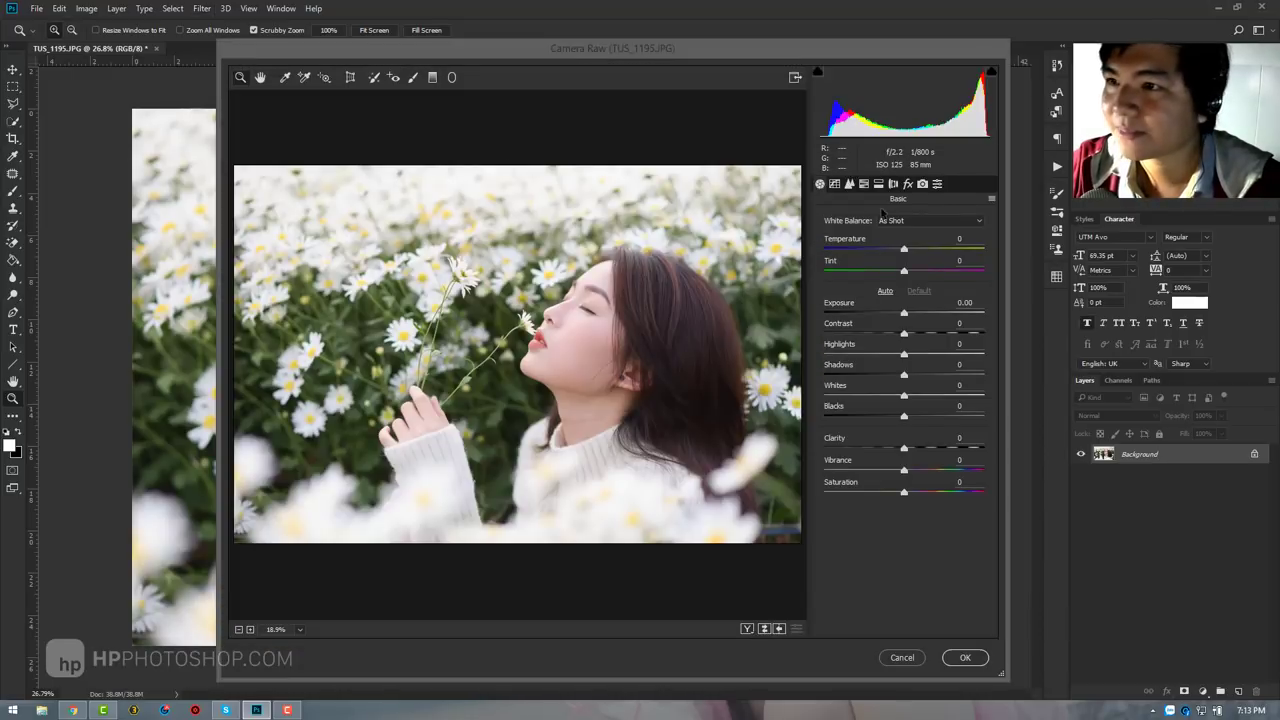
pyautogui.click(849, 184)
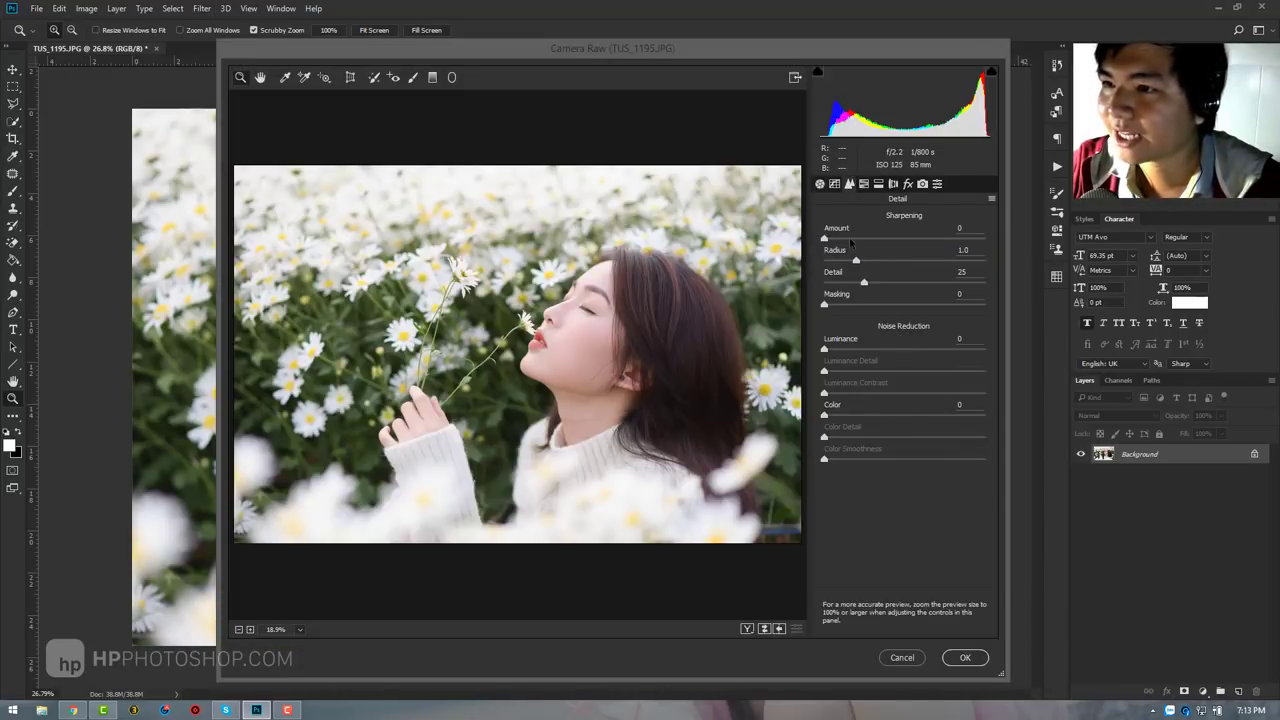
pyautogui.press('alt')
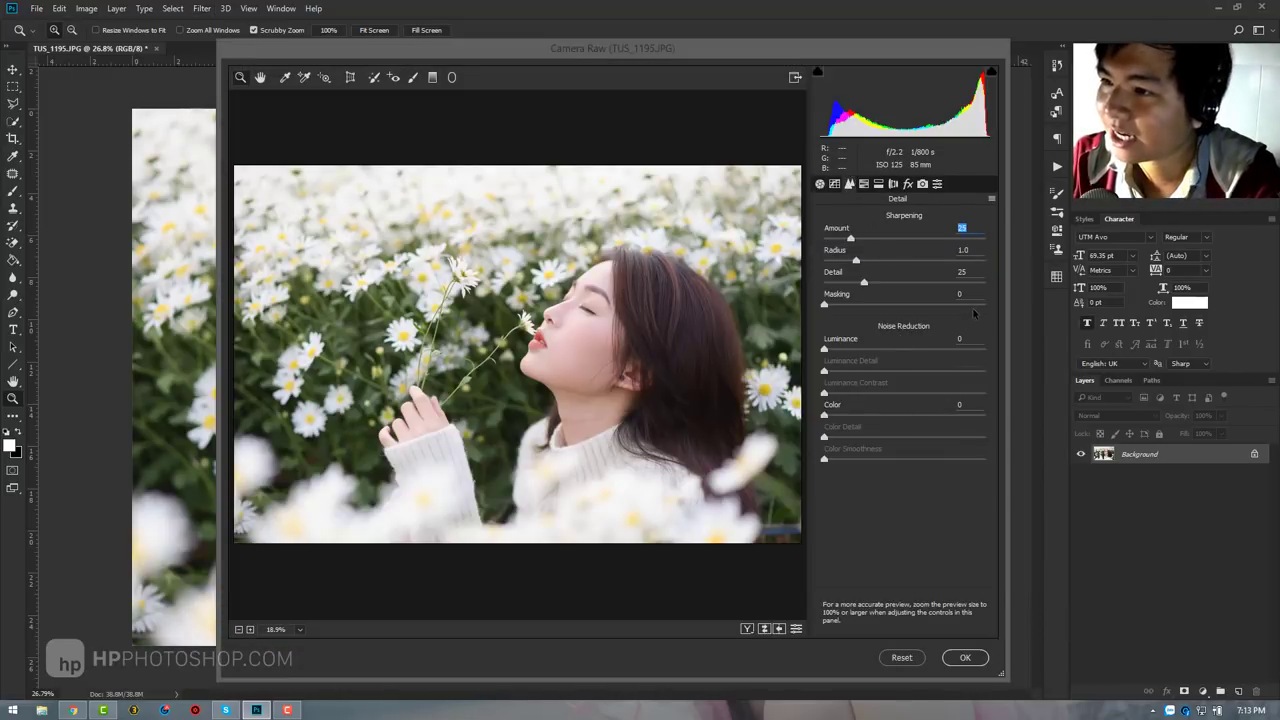
pyautogui.keyDown('alt'); pyautogui.click(977, 306); pyautogui.keyUp('alt')
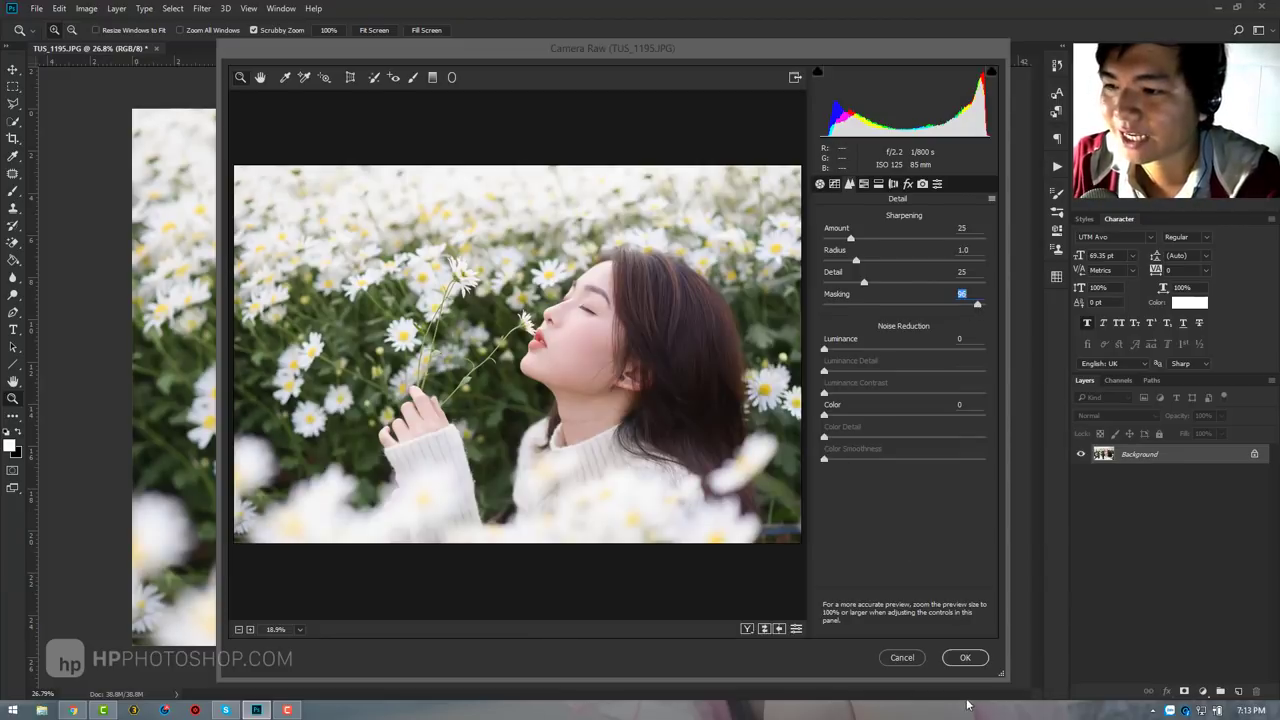
pyautogui.click(965, 657)
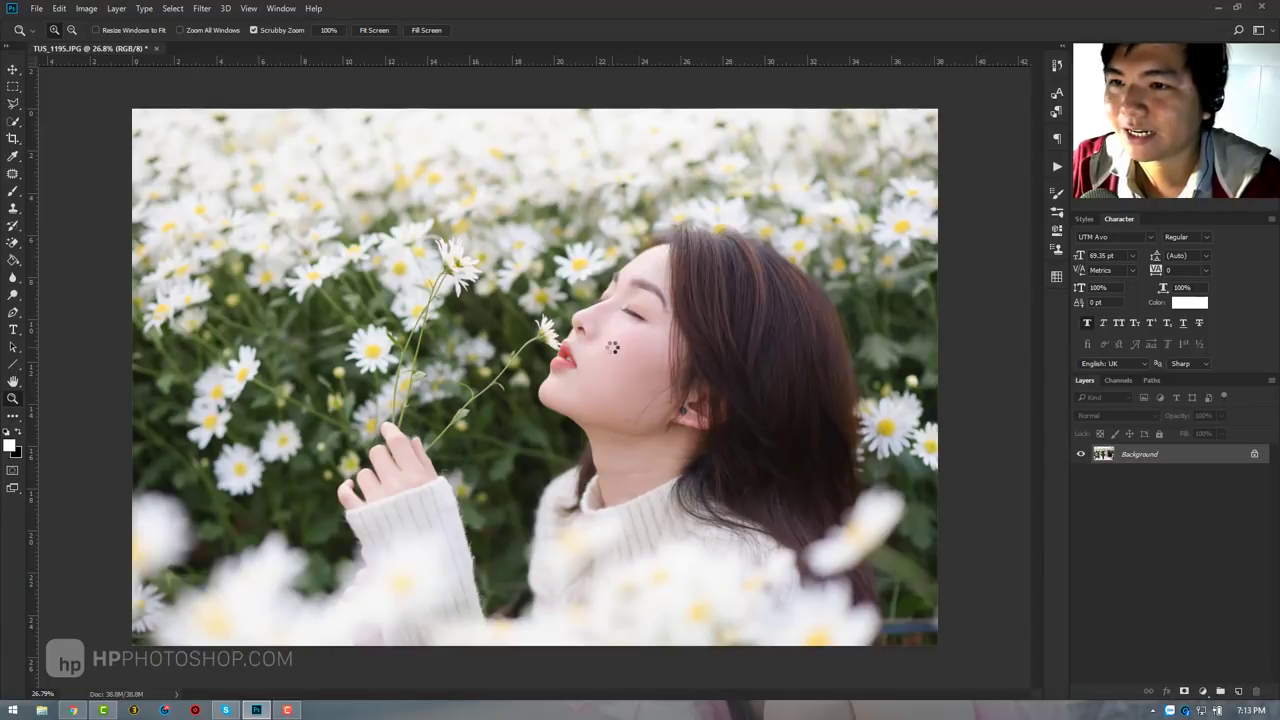
# - Zoom out and toggle between the original snapshot and Snapshot 1 to compare the edited portrait
pyautogui.moveTo(604, 345)
pyautogui.mouseDown()
pyautogui.moveTo(531, 376)
pyautogui.moveTo(575, 376)
pyautogui.mouseUp()
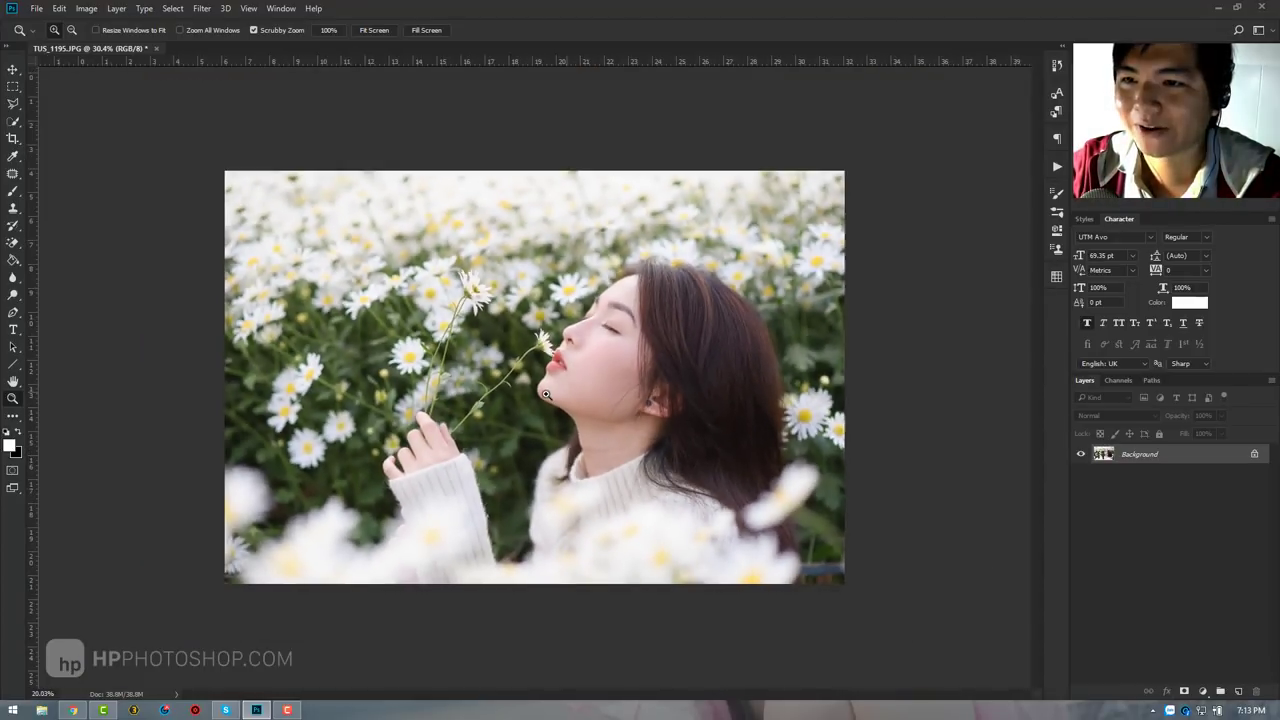
pyautogui.click(1057, 64)
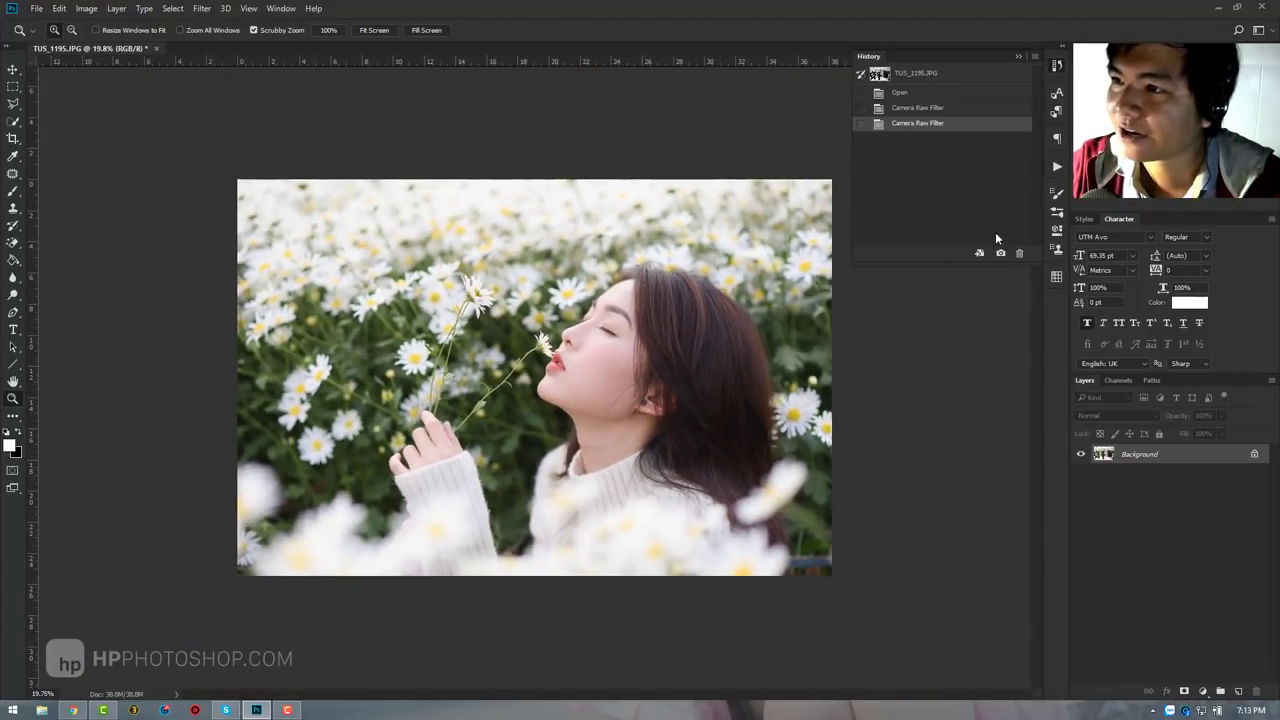
pyautogui.click(910, 78)
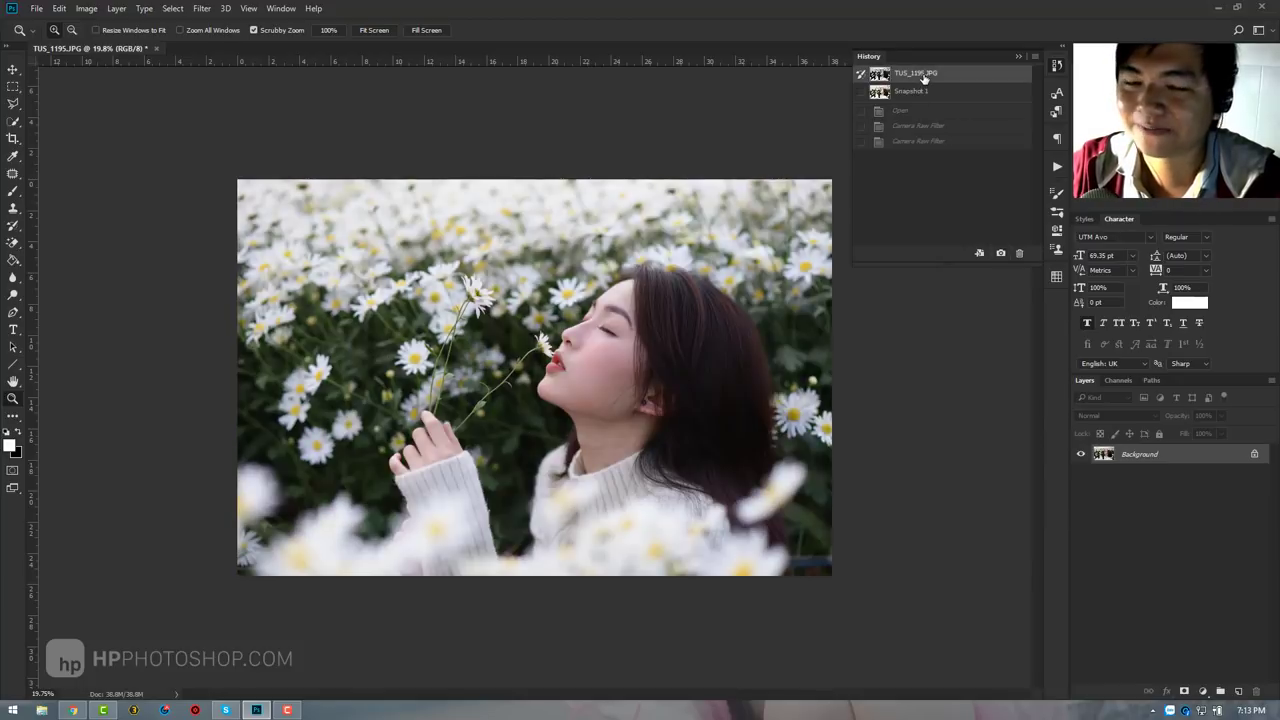
pyautogui.click(928, 92)
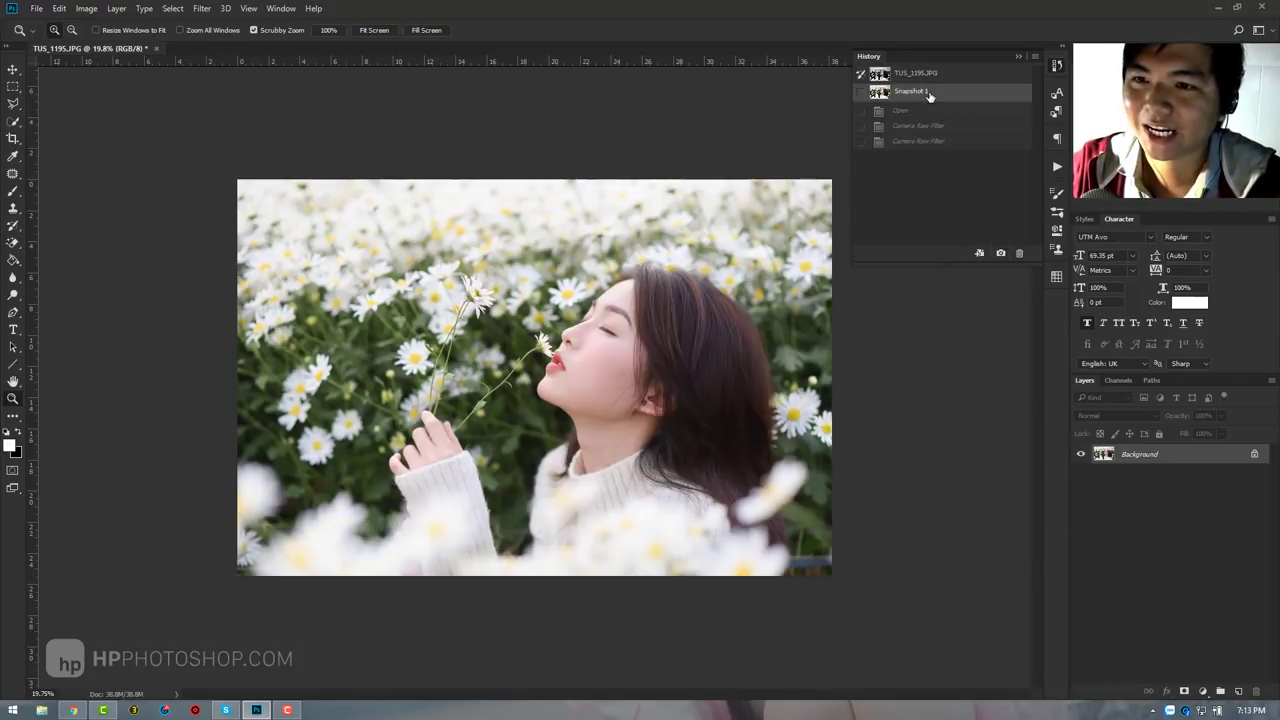
pyautogui.click(956, 77)
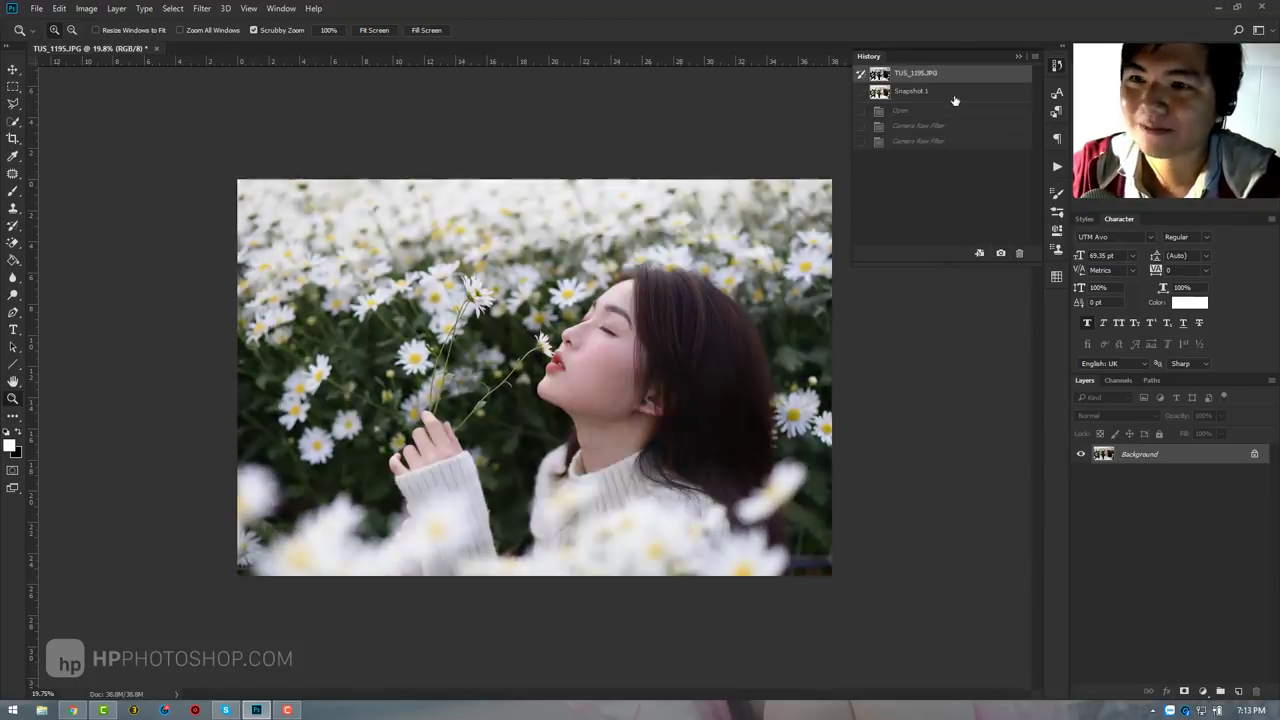
pyautogui.click(956, 79)
pyautogui.click(955, 92)
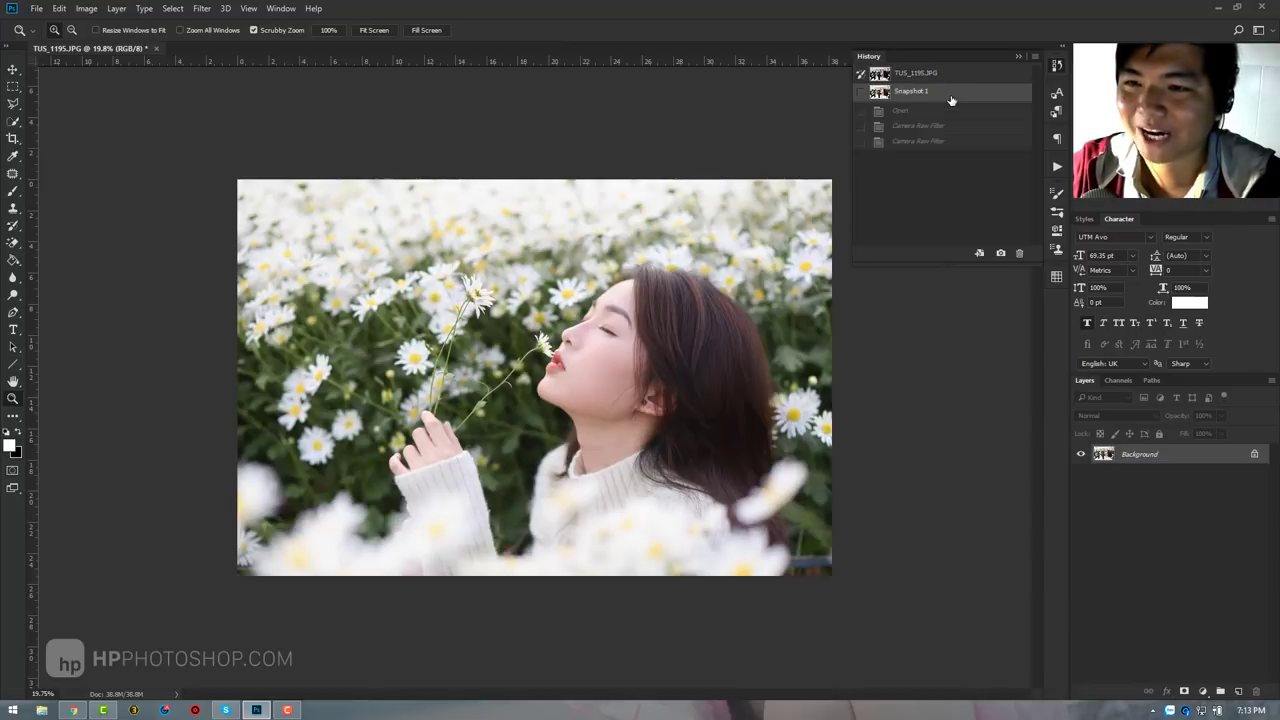
pyautogui.click(960, 77)
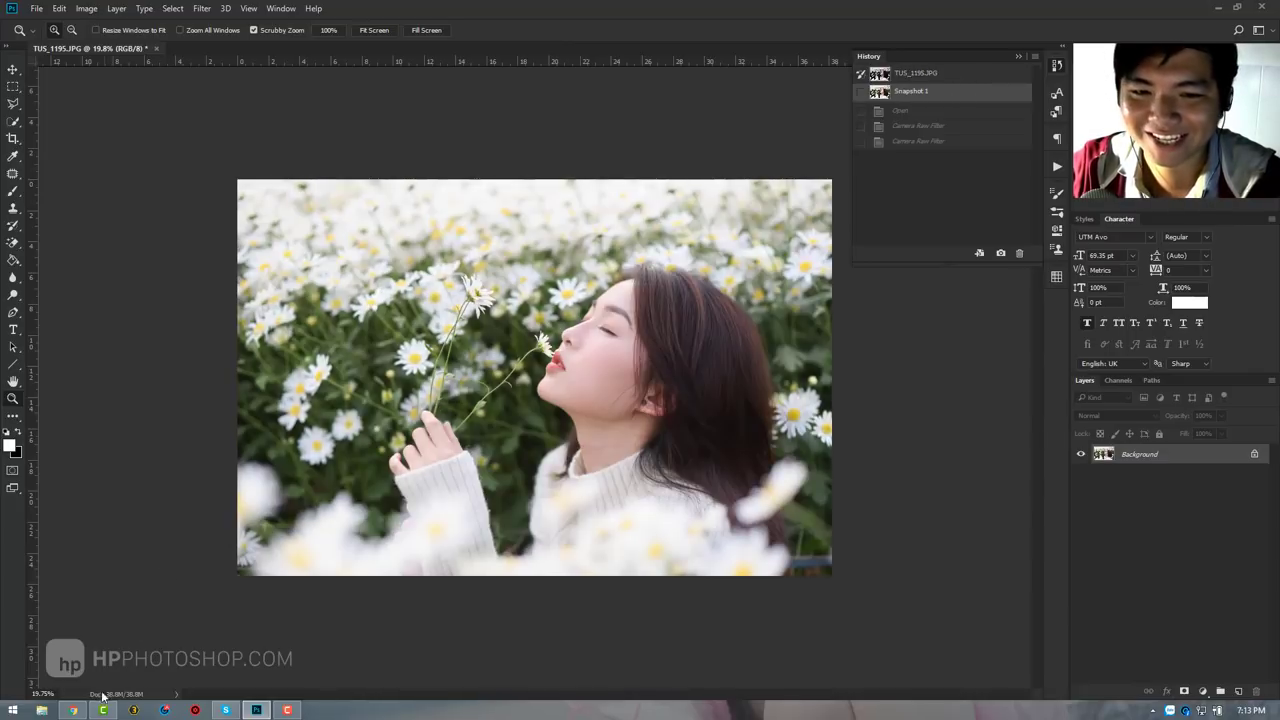
# - Check the Facebook reference photo, then open TUS_1433.JPG as a new document
pyautogui.click(72, 710)
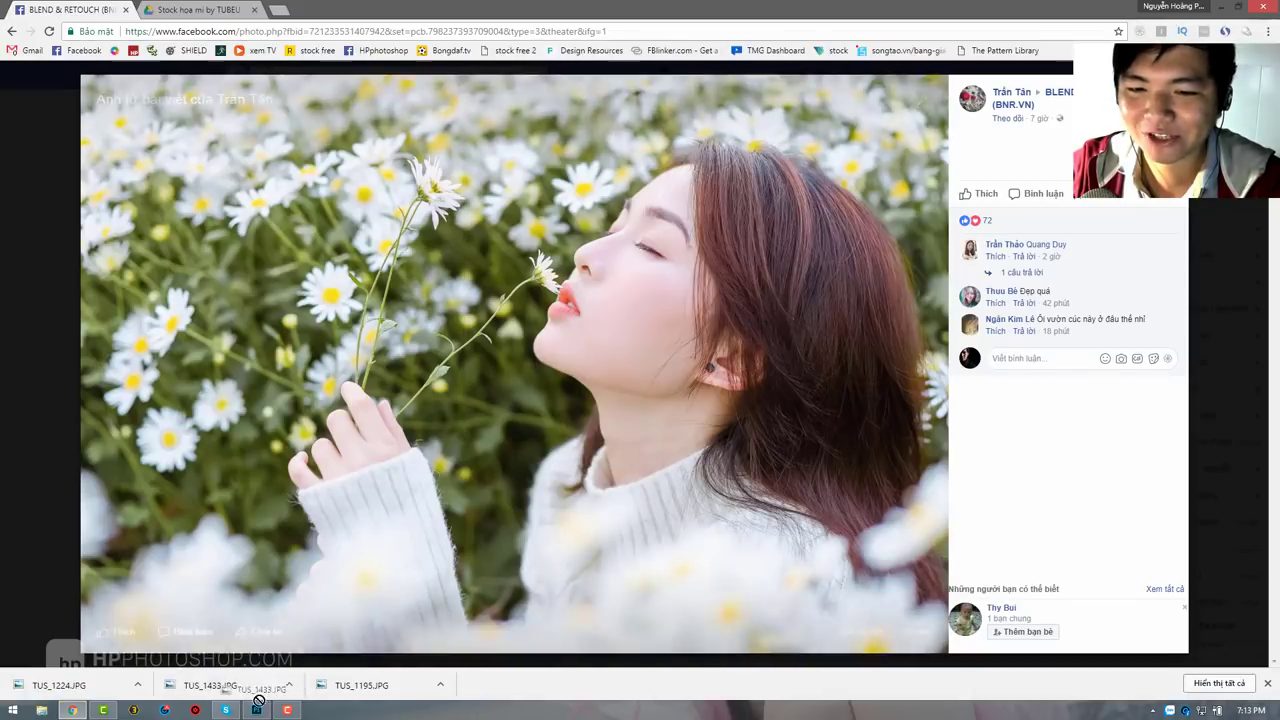
pyautogui.click(256, 710)
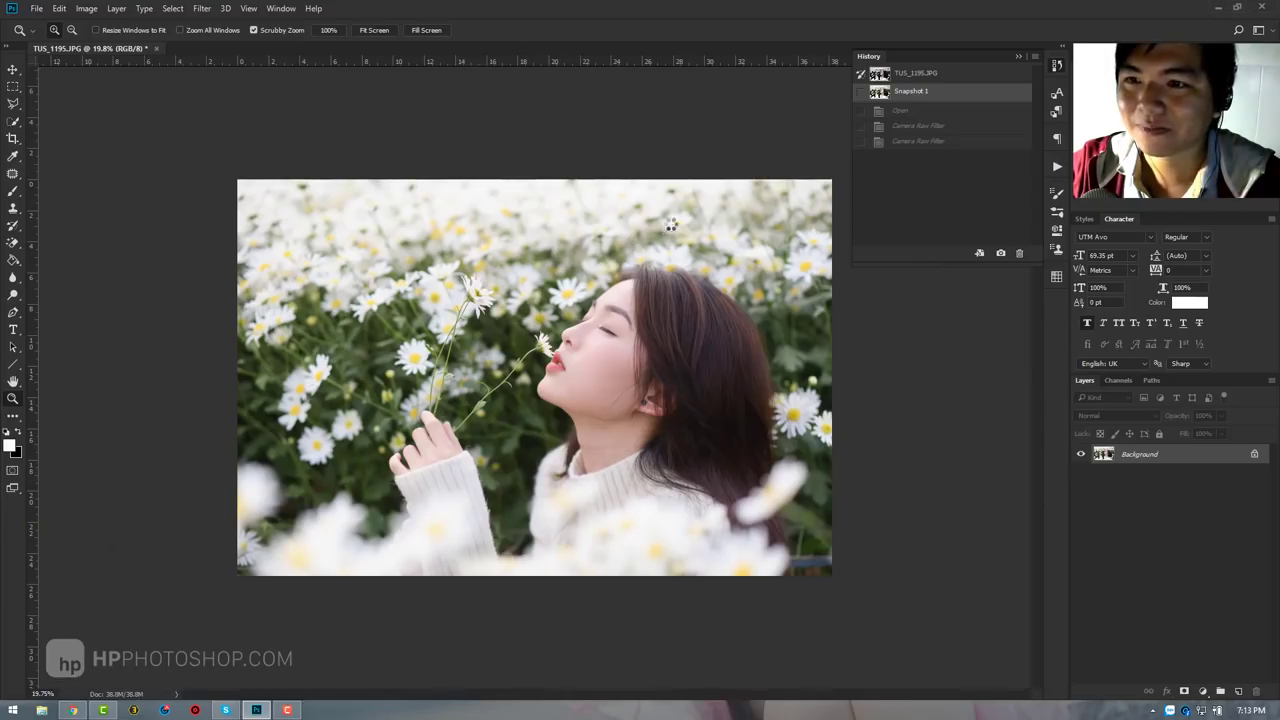
pyautogui.moveTo(553, 43); pyautogui.dragTo(660, 225)
# - In Camera Raw on TUS_1433, set Exposure +0.40, Tint about +1, and lower contrast and whites
pyautogui.click(1020, 56)
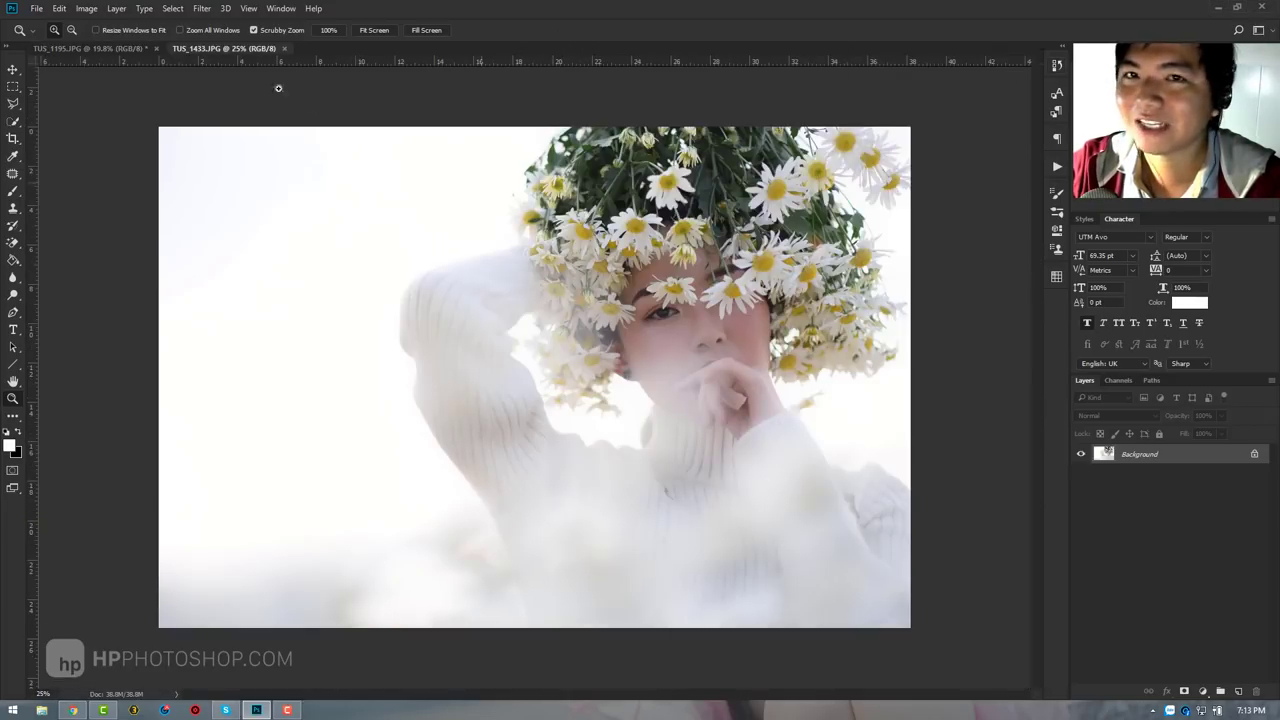
pyautogui.click(202, 8)
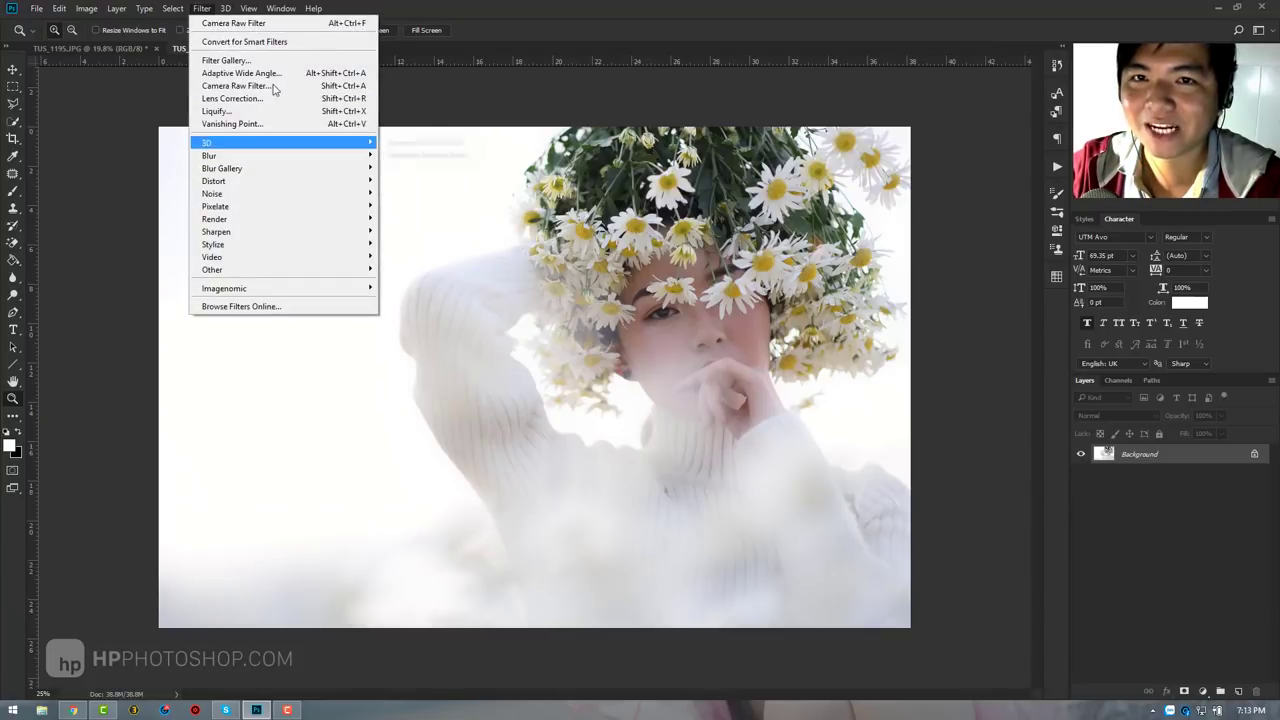
pyautogui.click(655, 266)
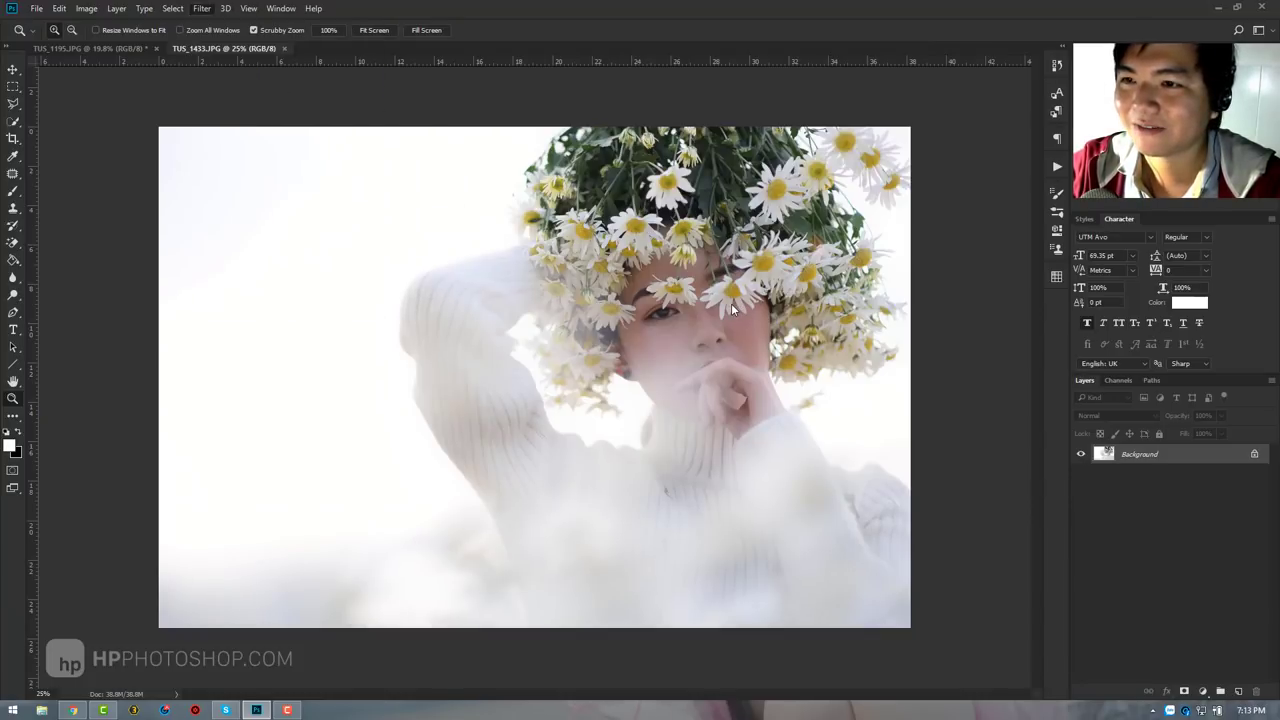
pyautogui.hotkey('ctrl', 'shift', 'a')
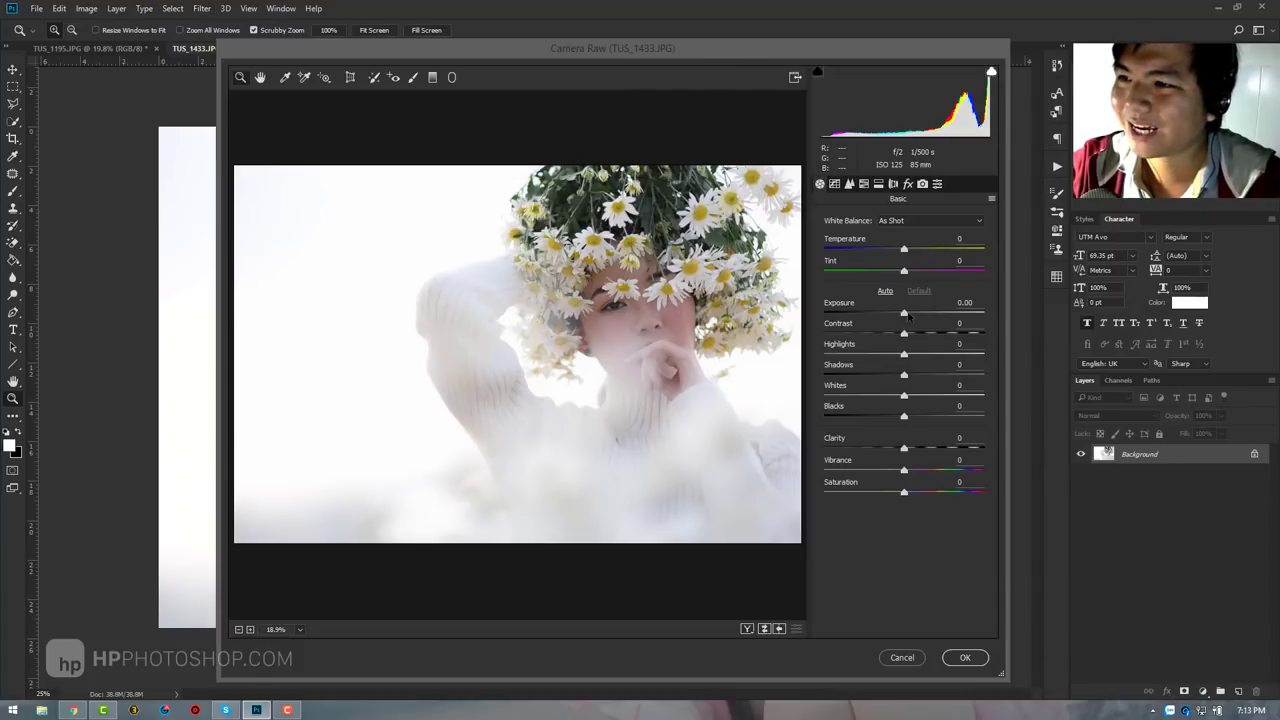
pyautogui.moveTo(907, 315); pyautogui.dragTo(913, 315)
pyautogui.click(908, 259)
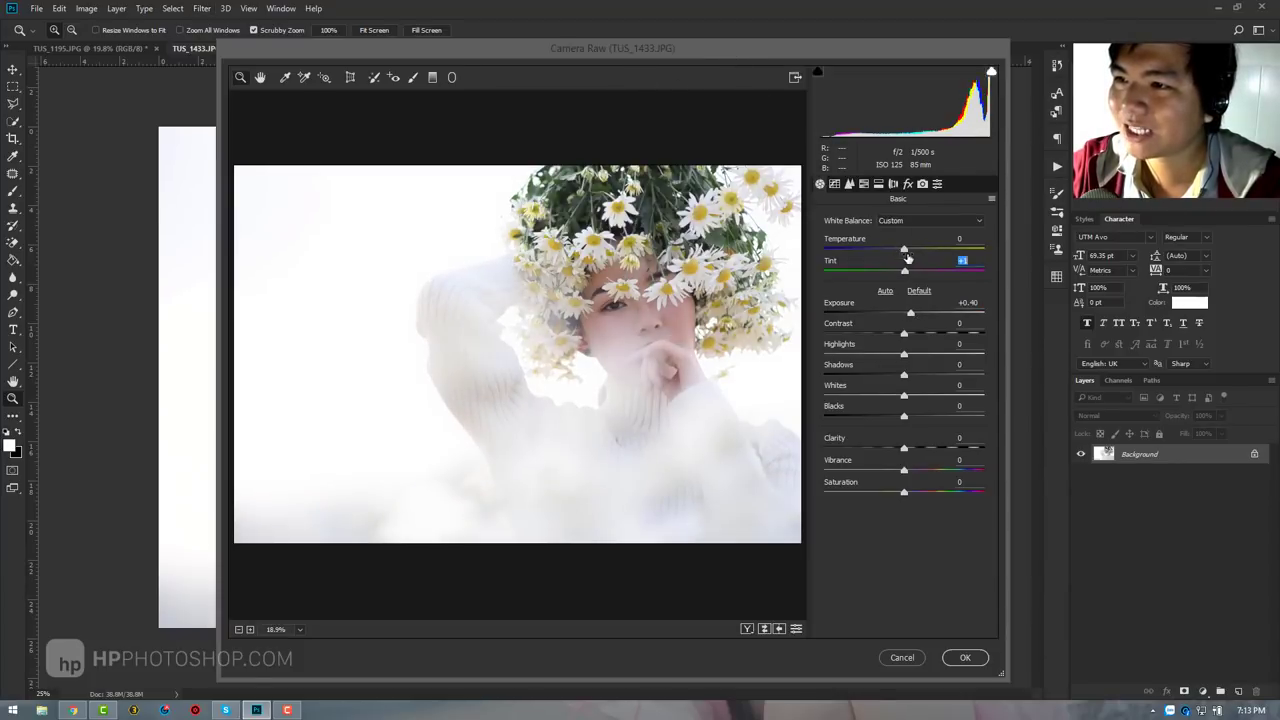
pyautogui.moveTo(908, 259); pyautogui.dragTo(908, 249)
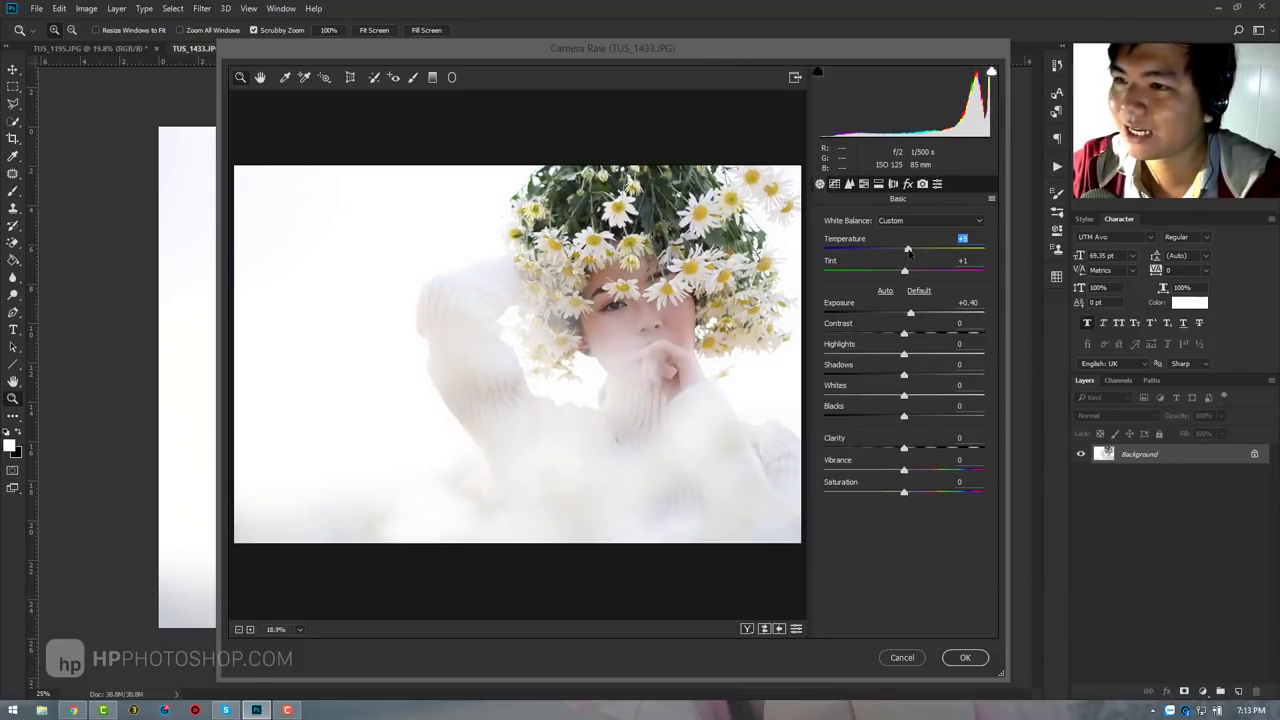
pyautogui.moveTo(905, 334)
pyautogui.mouseDown()
pyautogui.moveTo(887, 357)
pyautogui.moveTo(915, 376)
pyautogui.mouseUp()
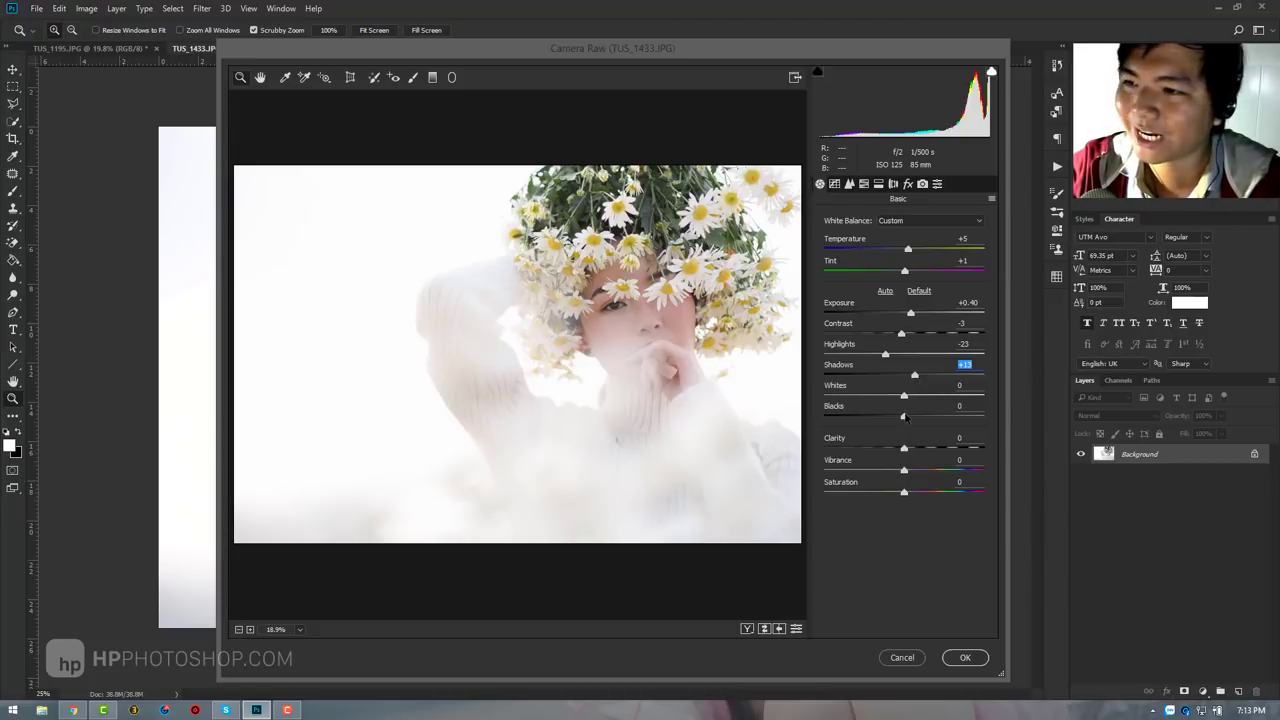
pyautogui.moveTo(906, 398); pyautogui.dragTo(899, 400)
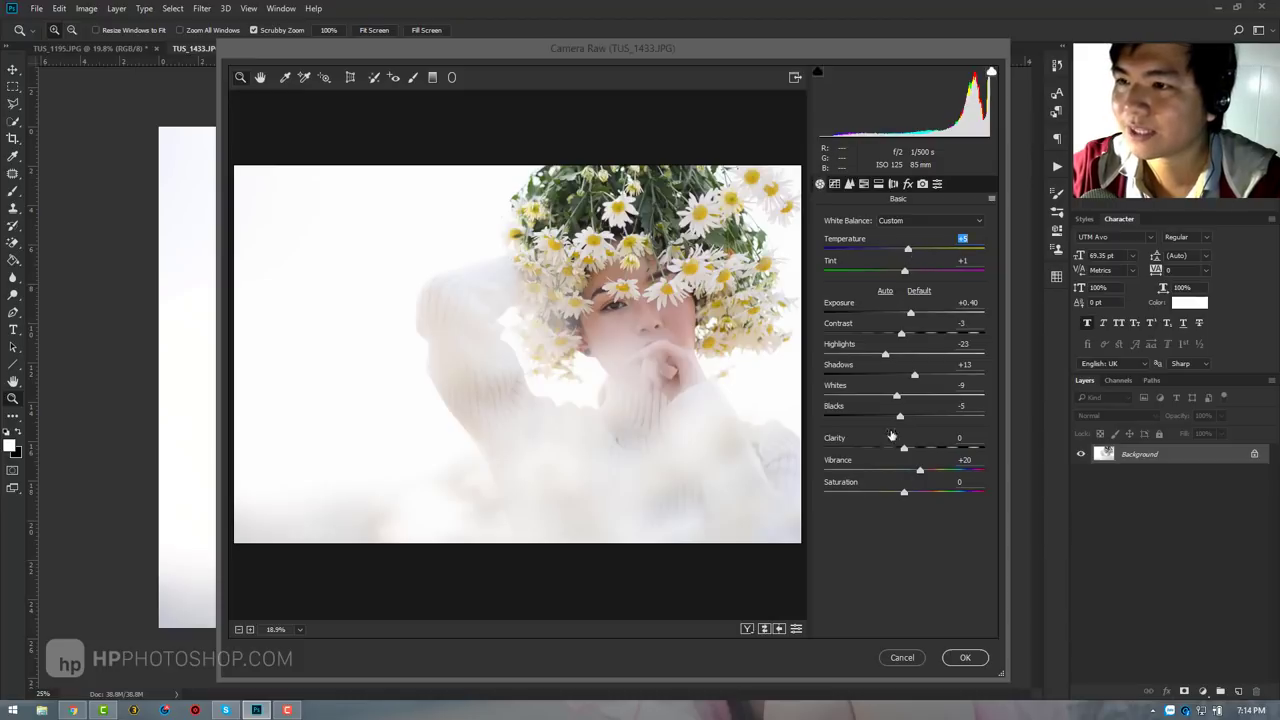
# - Lower Clarity, raise luminance noise reduction, and apply the Camera Raw edit
pyautogui.moveTo(904, 447); pyautogui.dragTo(896, 447)
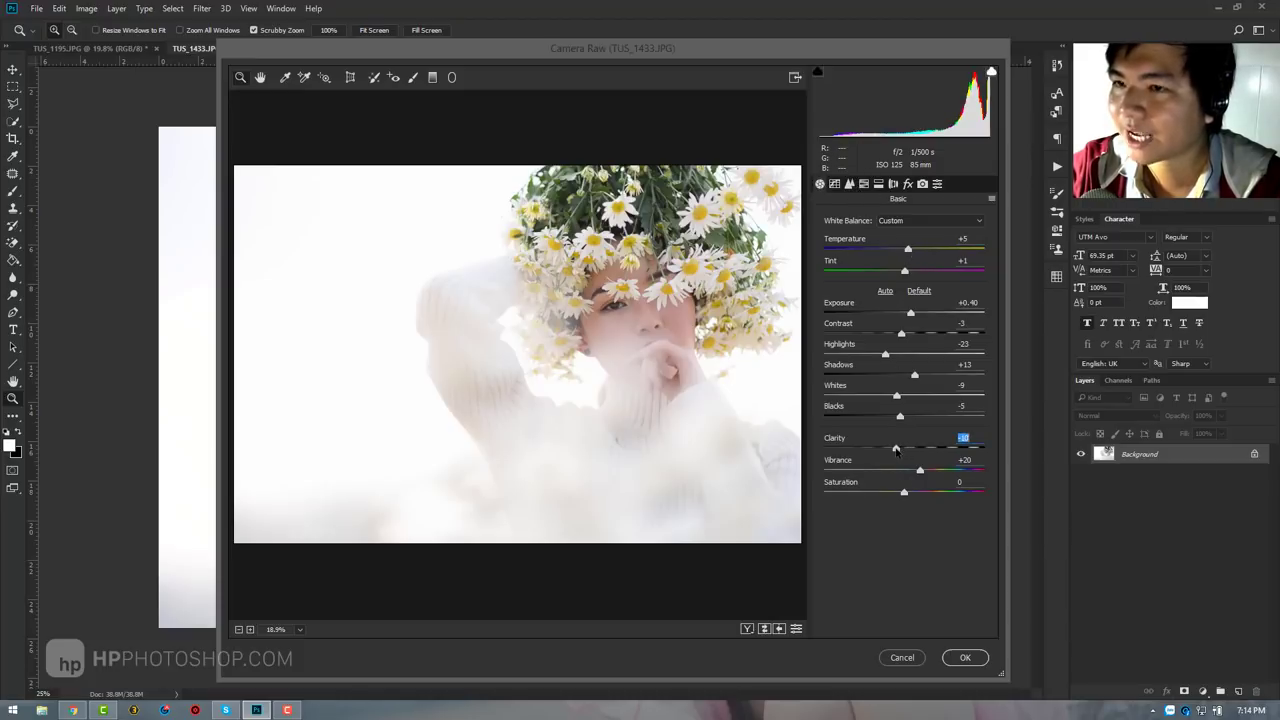
pyautogui.click(849, 184)
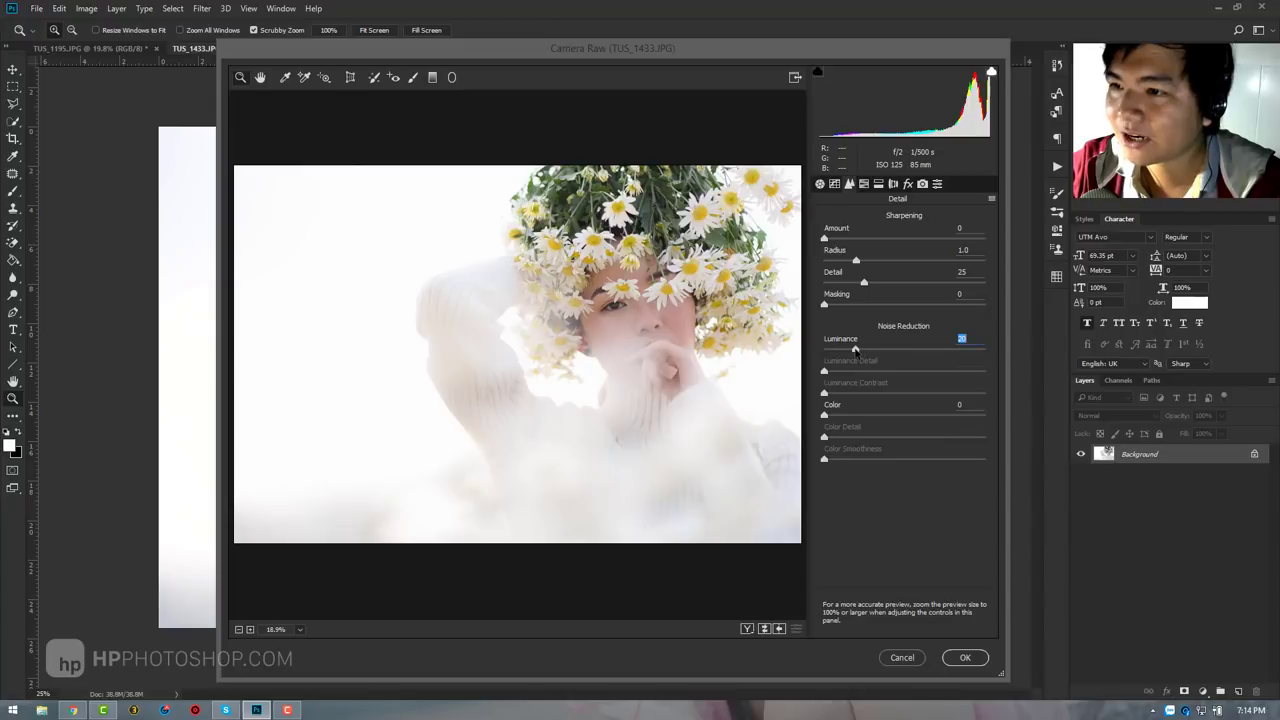
pyautogui.moveTo(824, 349); pyautogui.dragTo(853, 349)
pyautogui.click(965, 657)
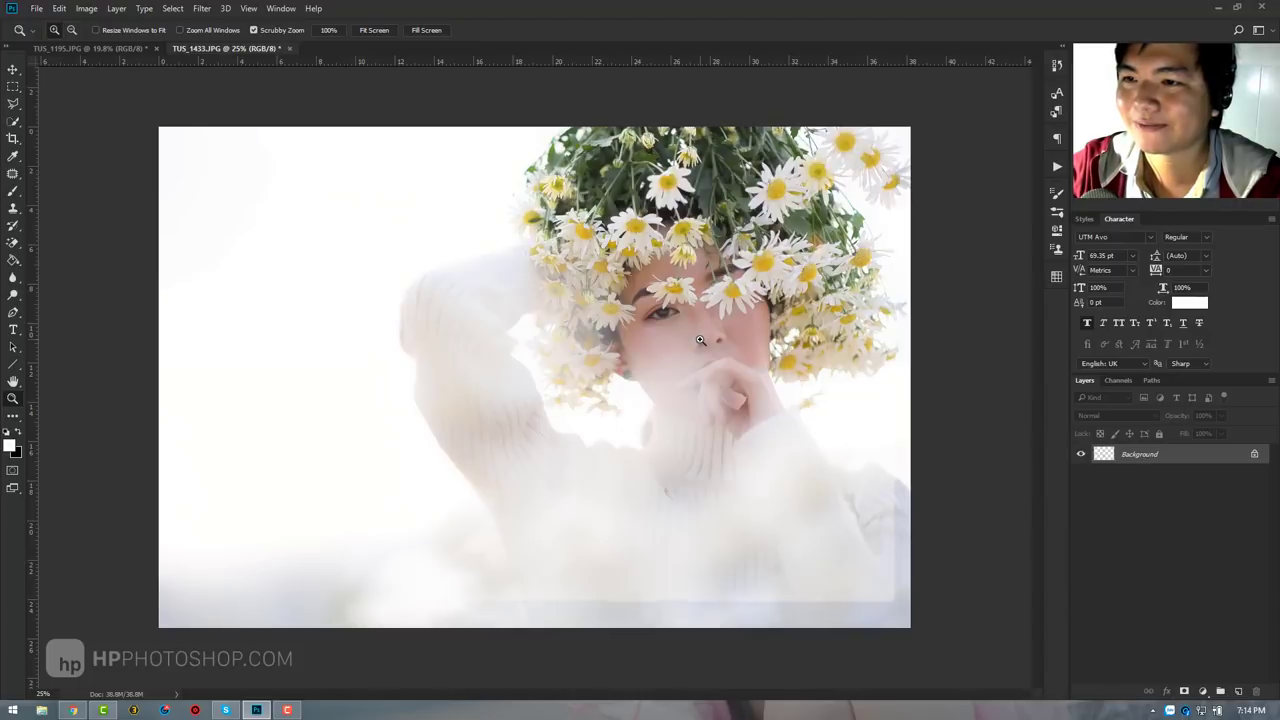
# - Compare the original and edited flower-crown photo using History snapshots
pyautogui.click(1057, 66)
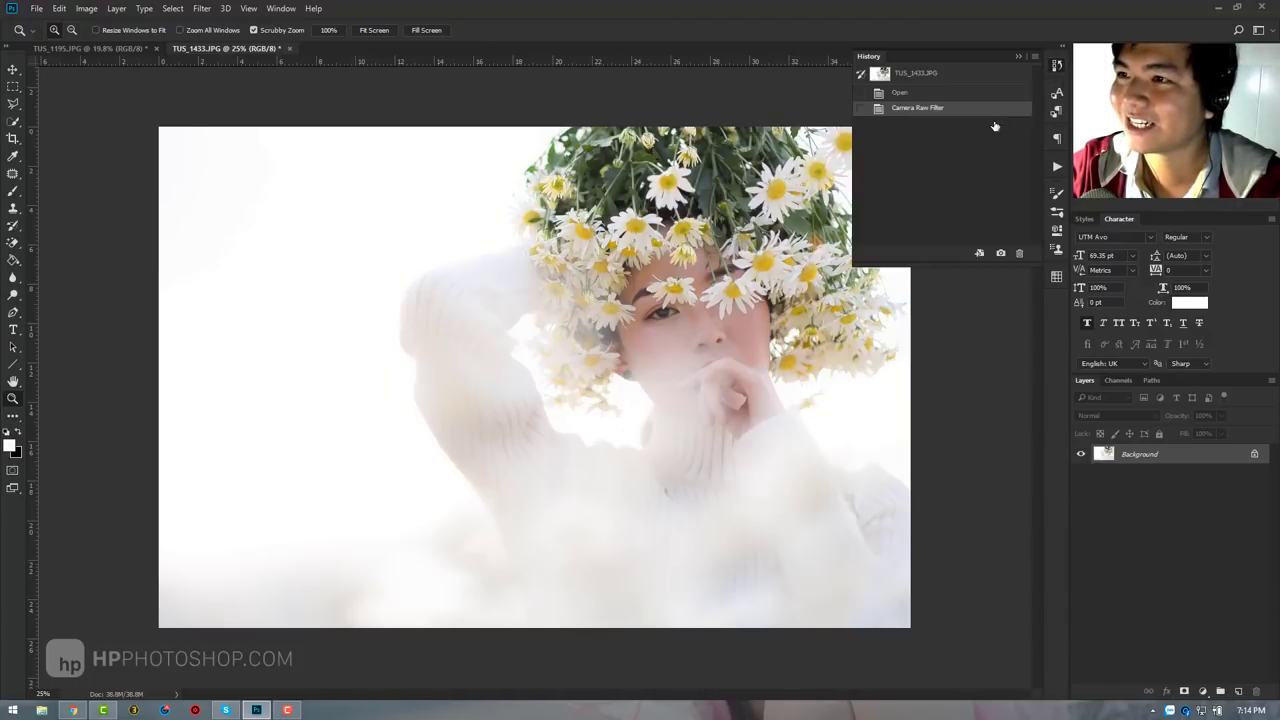
pyautogui.click(943, 78)
pyautogui.click(940, 108)
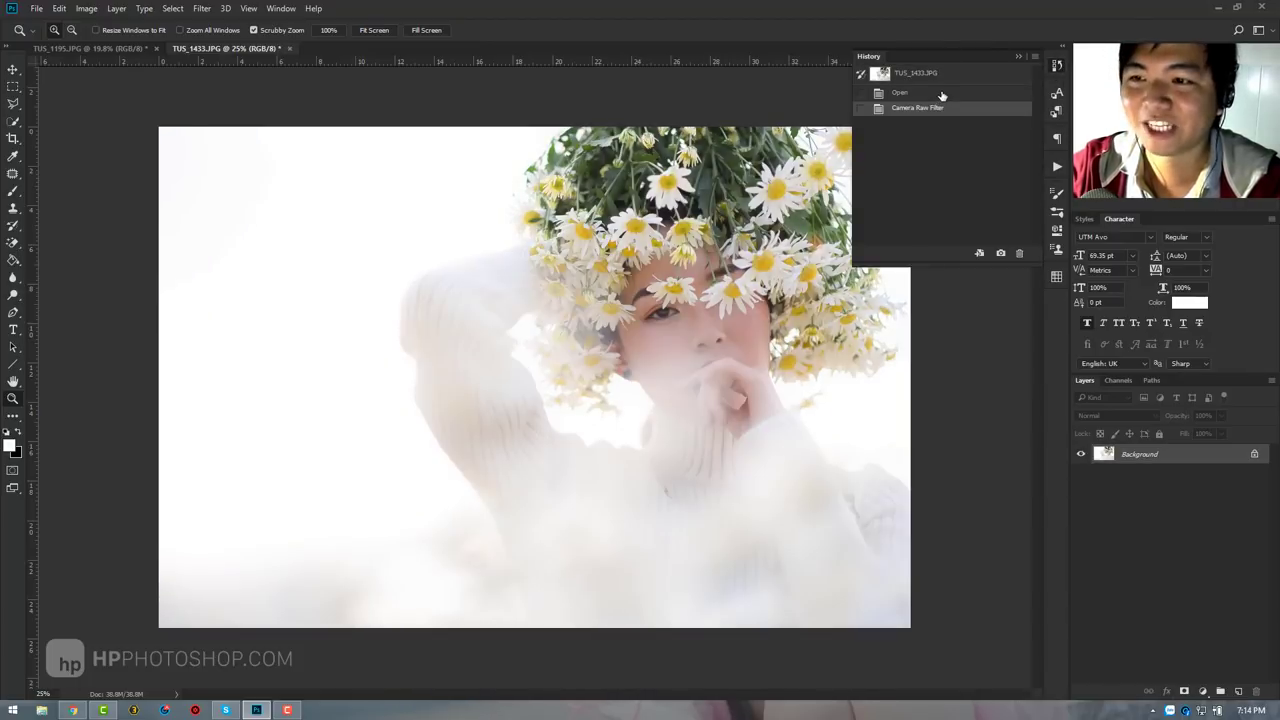
pyautogui.click(943, 75)
pyautogui.click(940, 112)
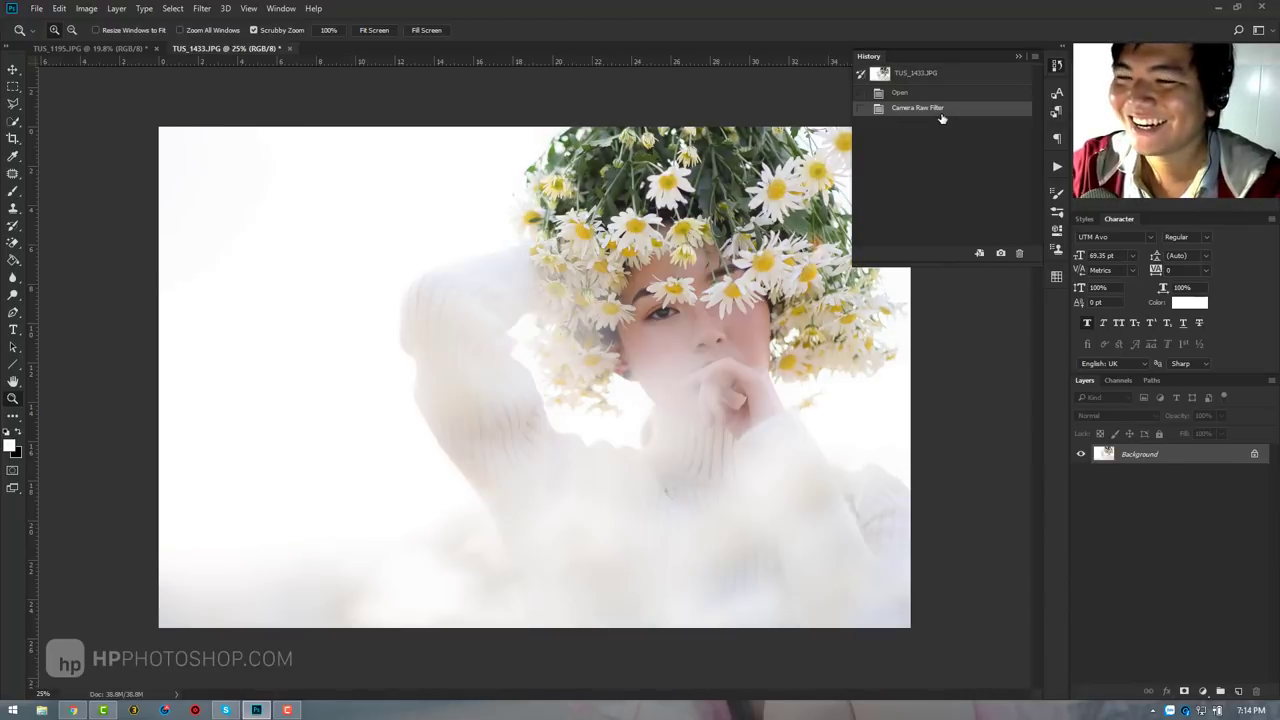
pyautogui.click(1017, 56)
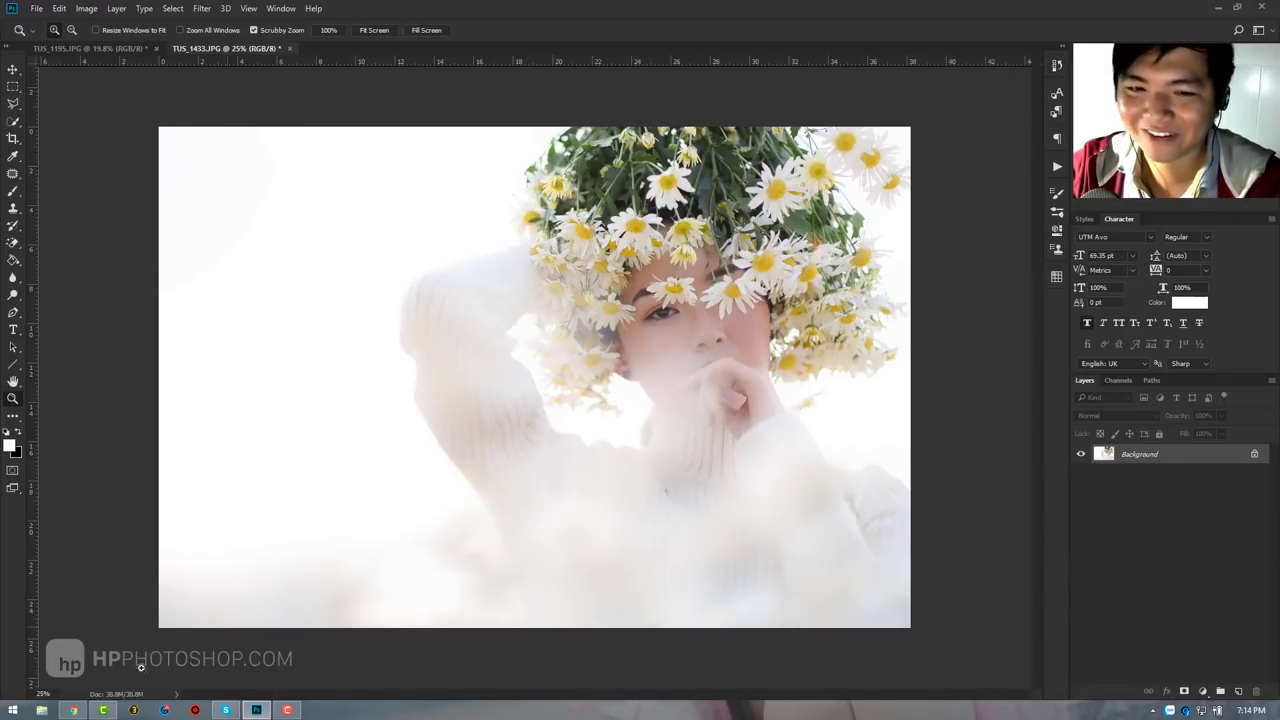
# - Switch to TUS_1195.JPG, zoom in on the face, then bring up the Facebook reference
pyautogui.click(114, 48)
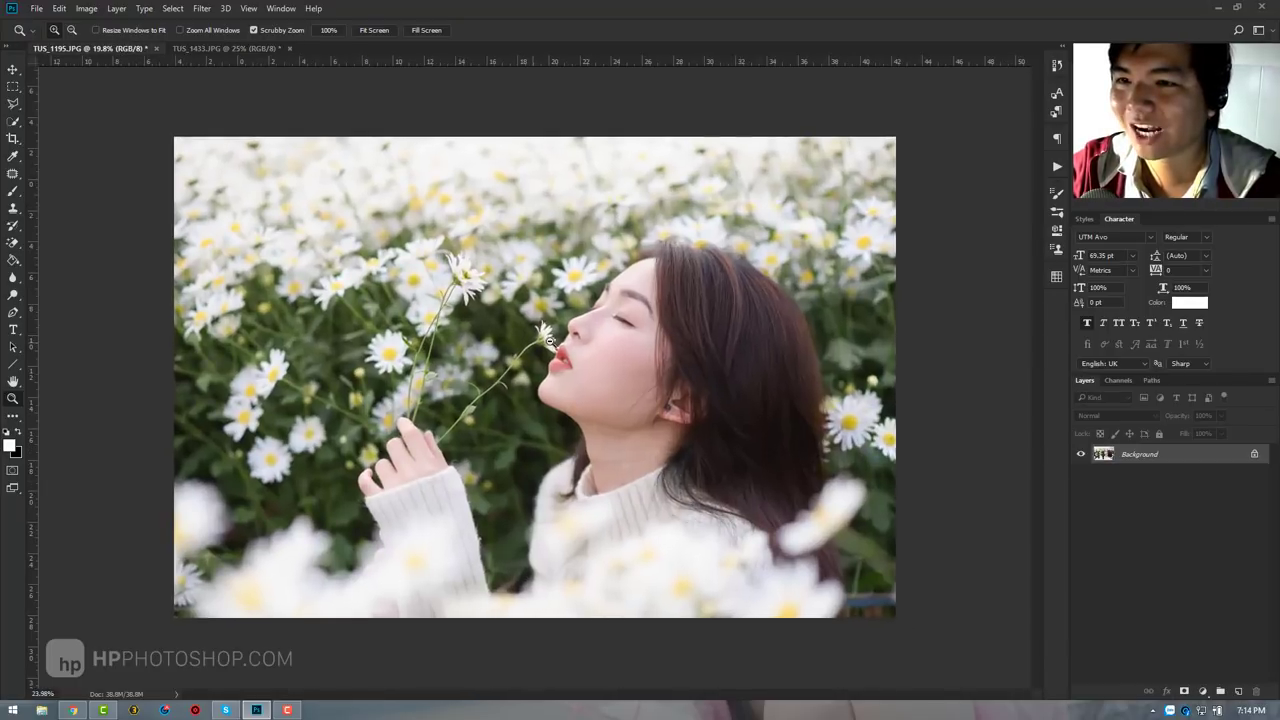
pyautogui.moveTo(534, 343)
pyautogui.mouseDown()
pyautogui.moveTo(555, 343)
pyautogui.moveTo(543, 343)
pyautogui.mouseUp()
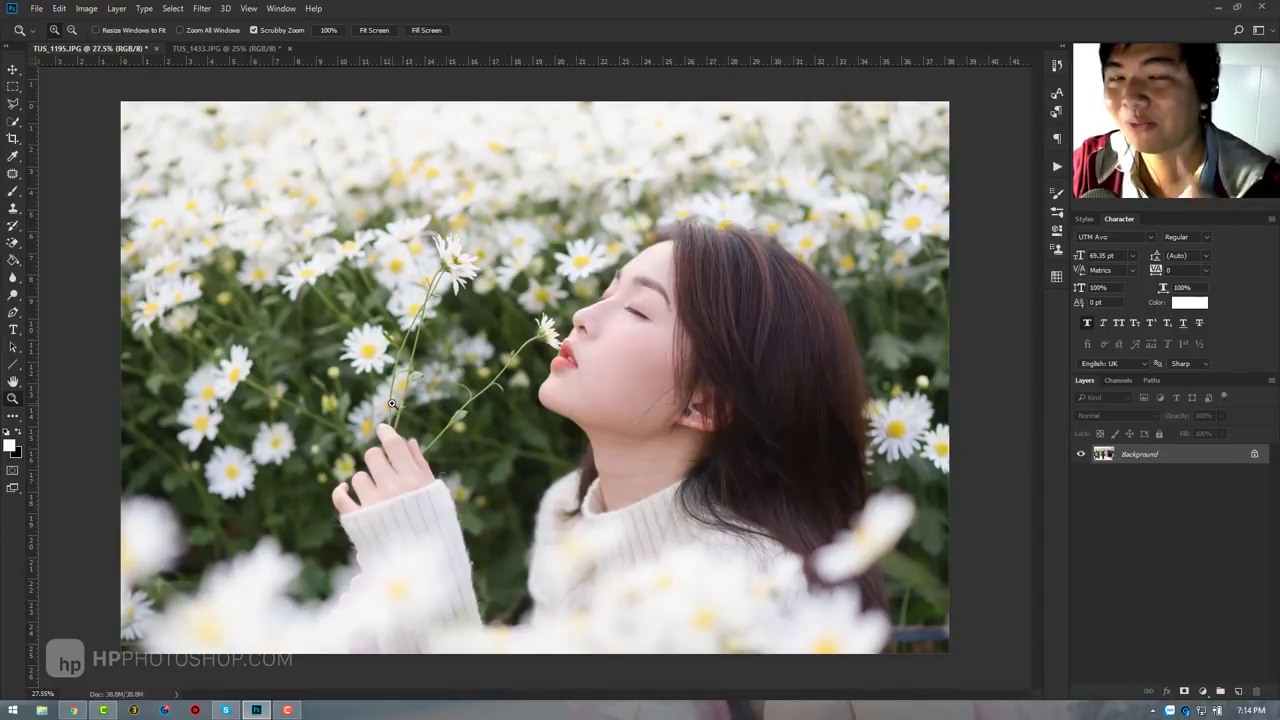
pyautogui.click(72, 710)
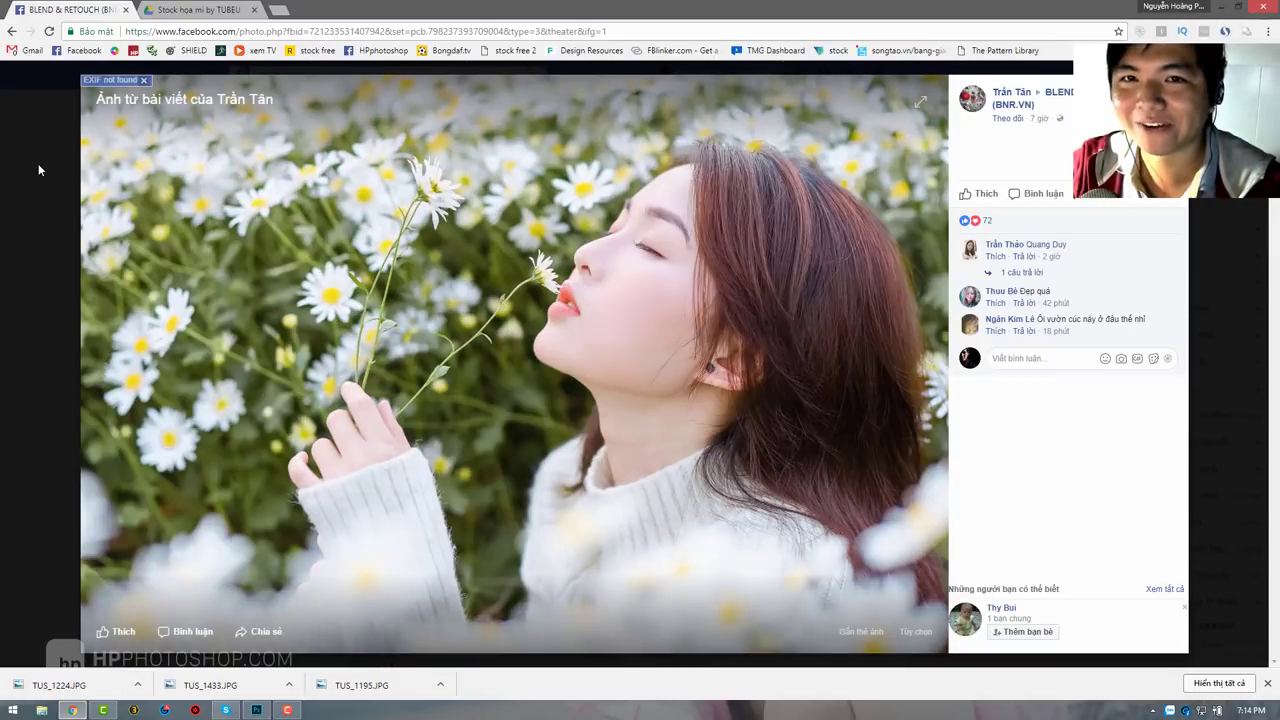
# - Close the full-size photo, reopen the daisy-field reference photo, then return to the BLEND & RETOUCH group feed
pyautogui.click(58, 273)
pyautogui.scroll(-2, 94, 343)
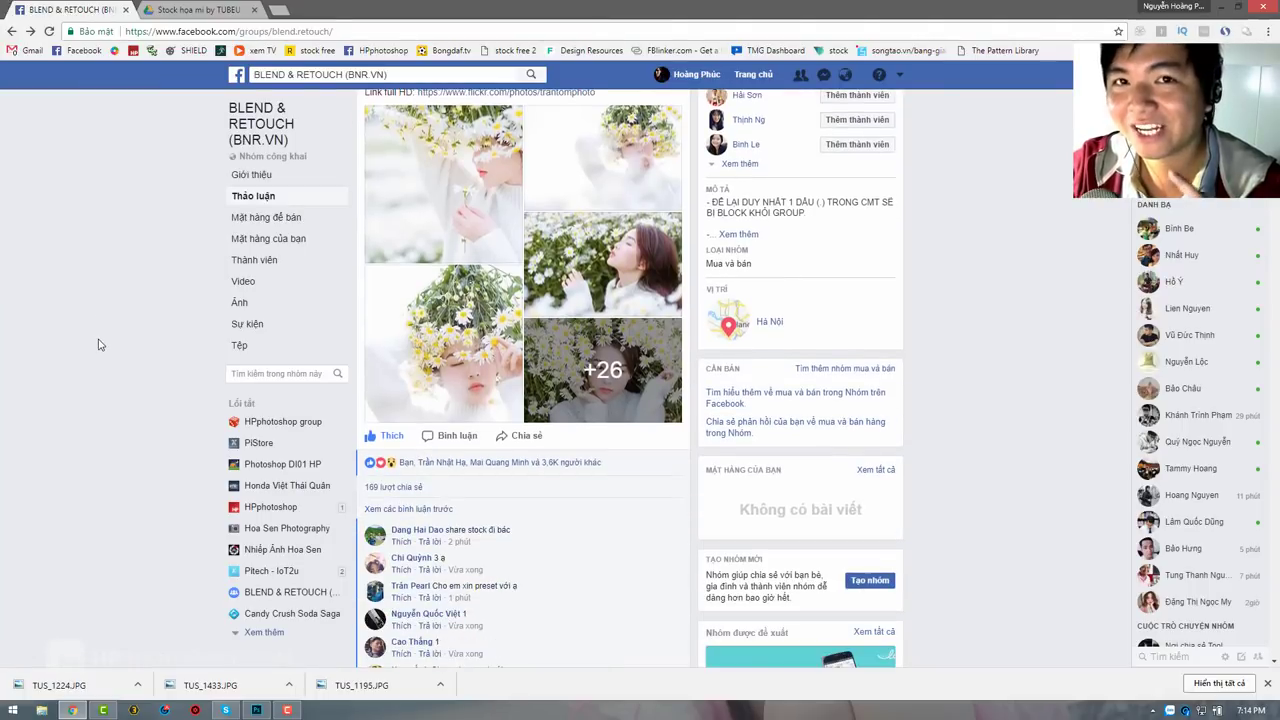
pyautogui.scroll(2, 525, 232)
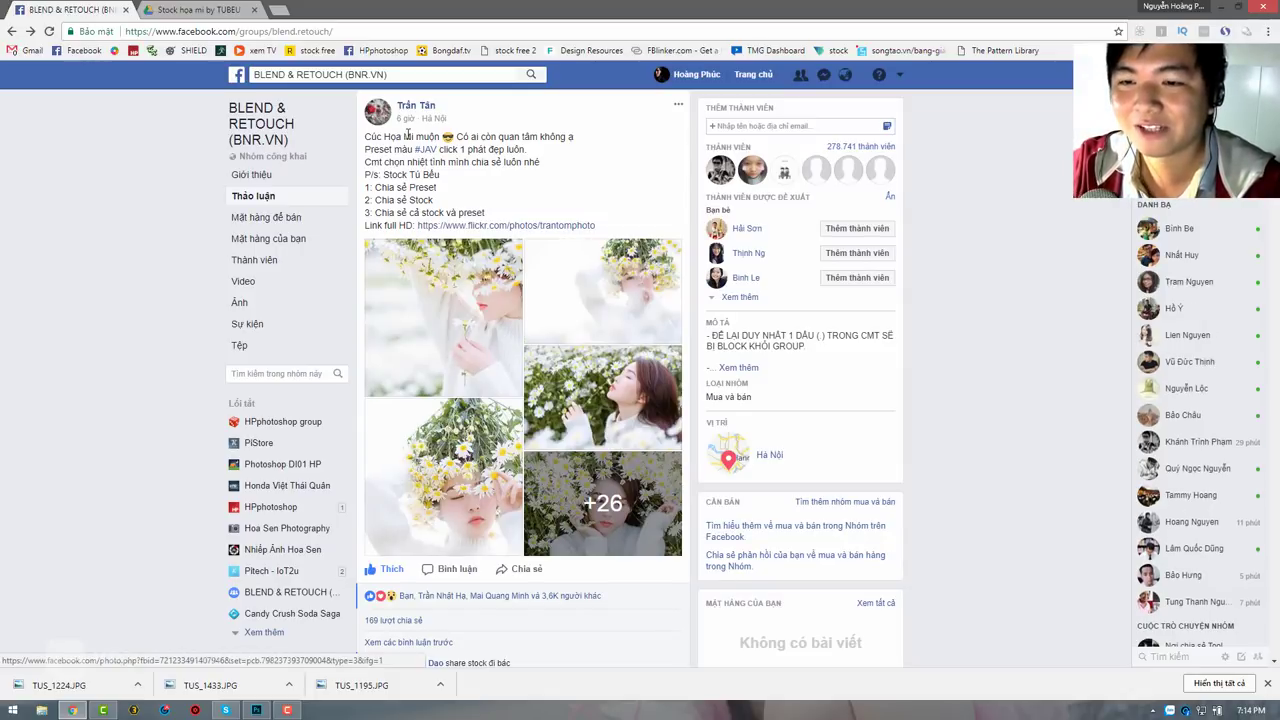
pyautogui.click(595, 390)
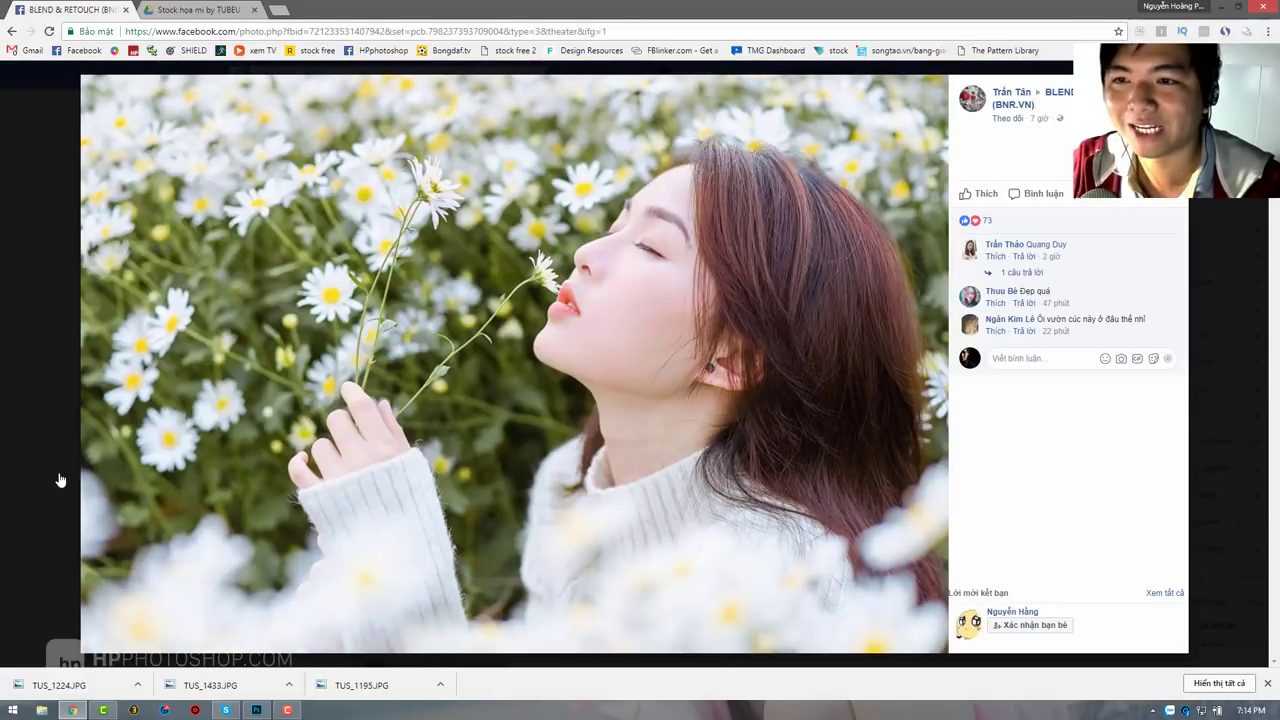
pyautogui.click(58, 478)
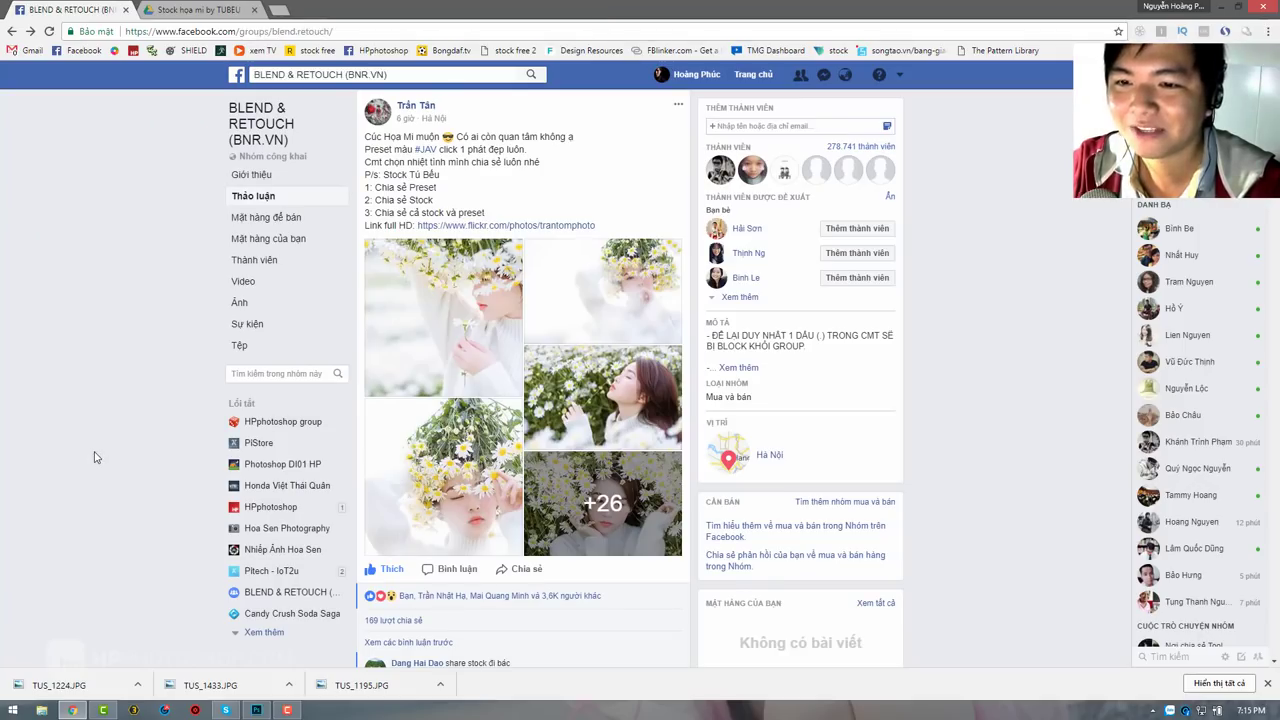
pyautogui.scroll(-3, 120, 434)
pyautogui.scroll(3, 120, 434)
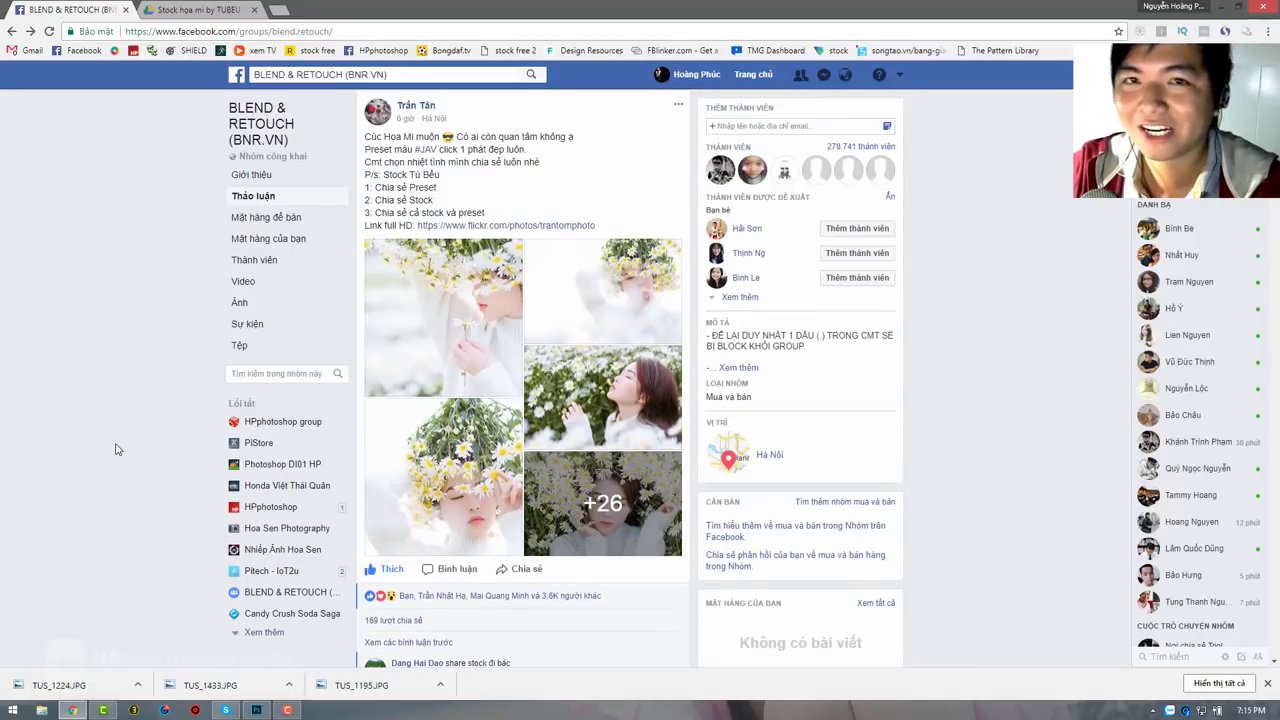
pyautogui.scroll(-2, 115, 449)
pyautogui.scroll(-3, 115, 449)
pyautogui.scroll(-2, 115, 447)
pyautogui.scroll(-3, 116, 445)
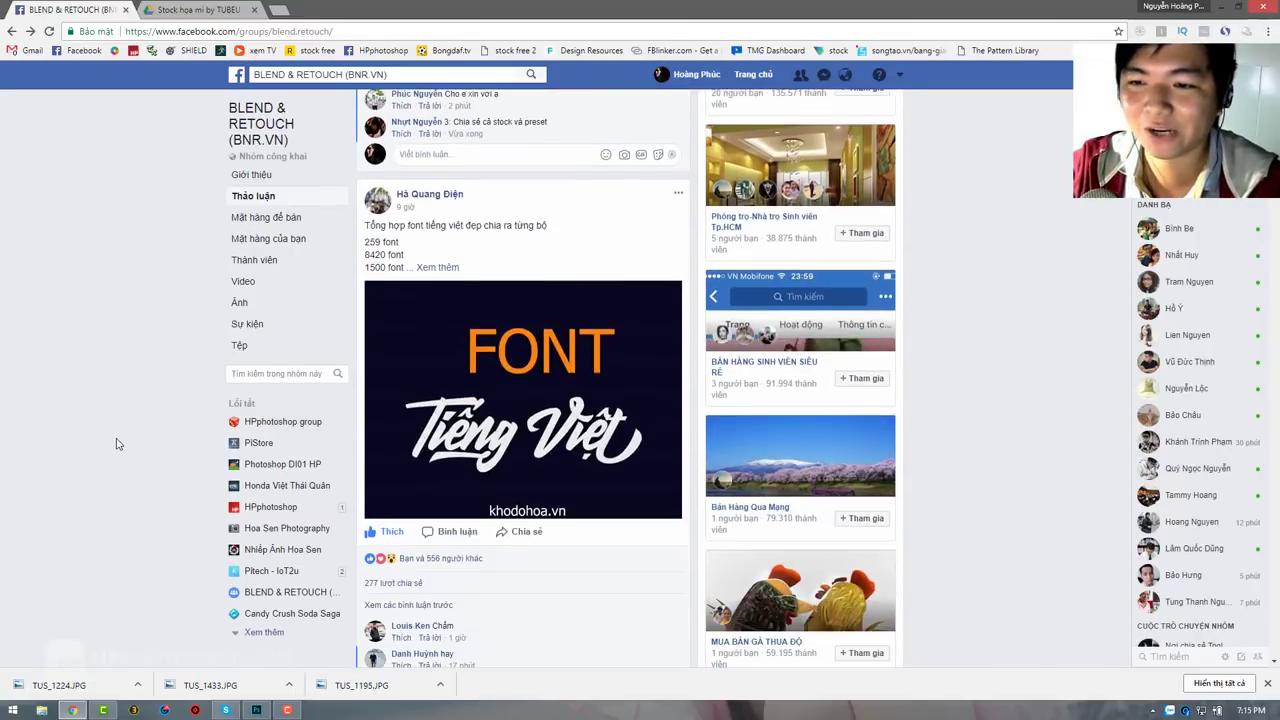
pyautogui.scroll(-5, 116, 444)
pyautogui.scroll(-3, 116, 444)
pyautogui.scroll(-1, 116, 444)
pyautogui.scroll(1, 116, 444)
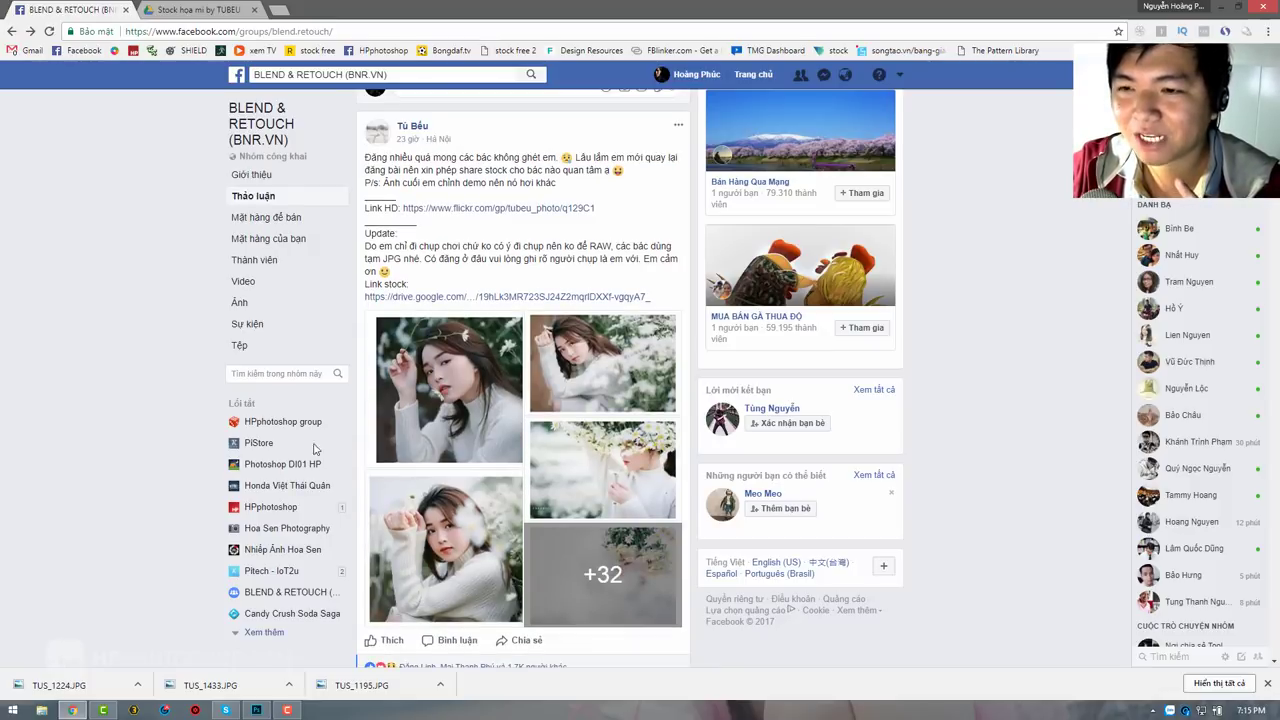
pyautogui.scroll(-1, 117, 481)
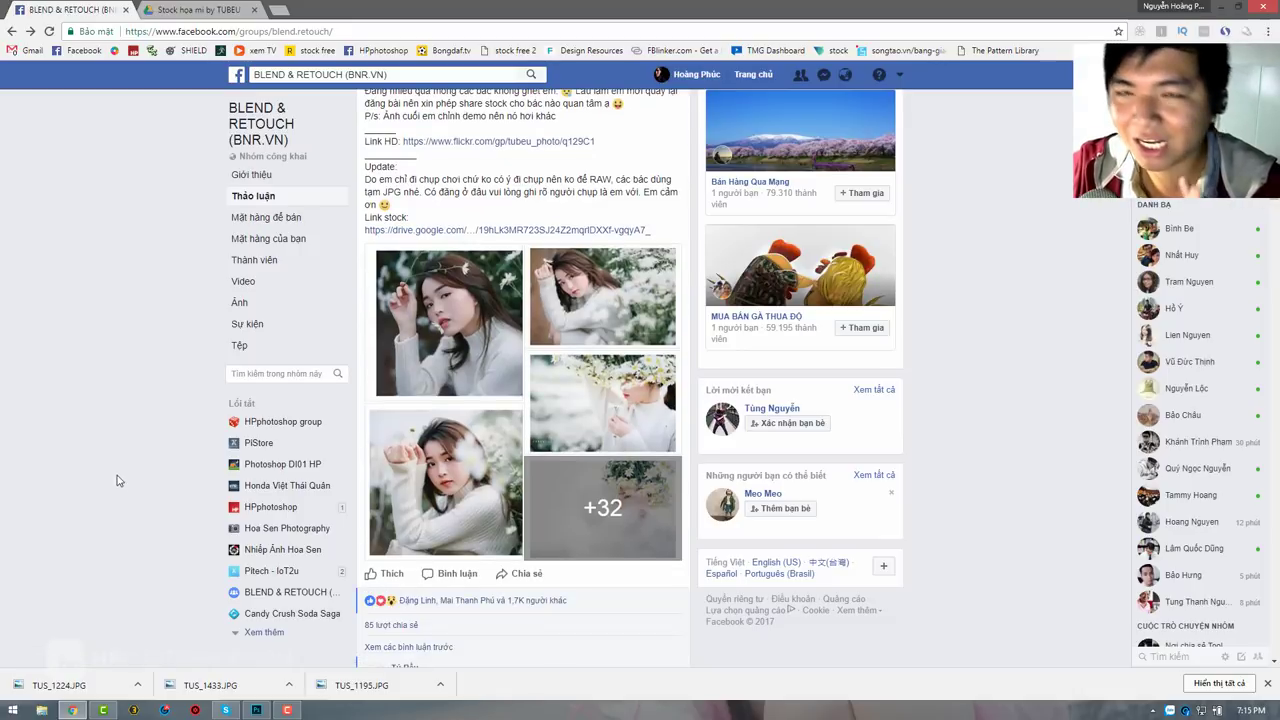
pyautogui.scroll(3, 115, 474)
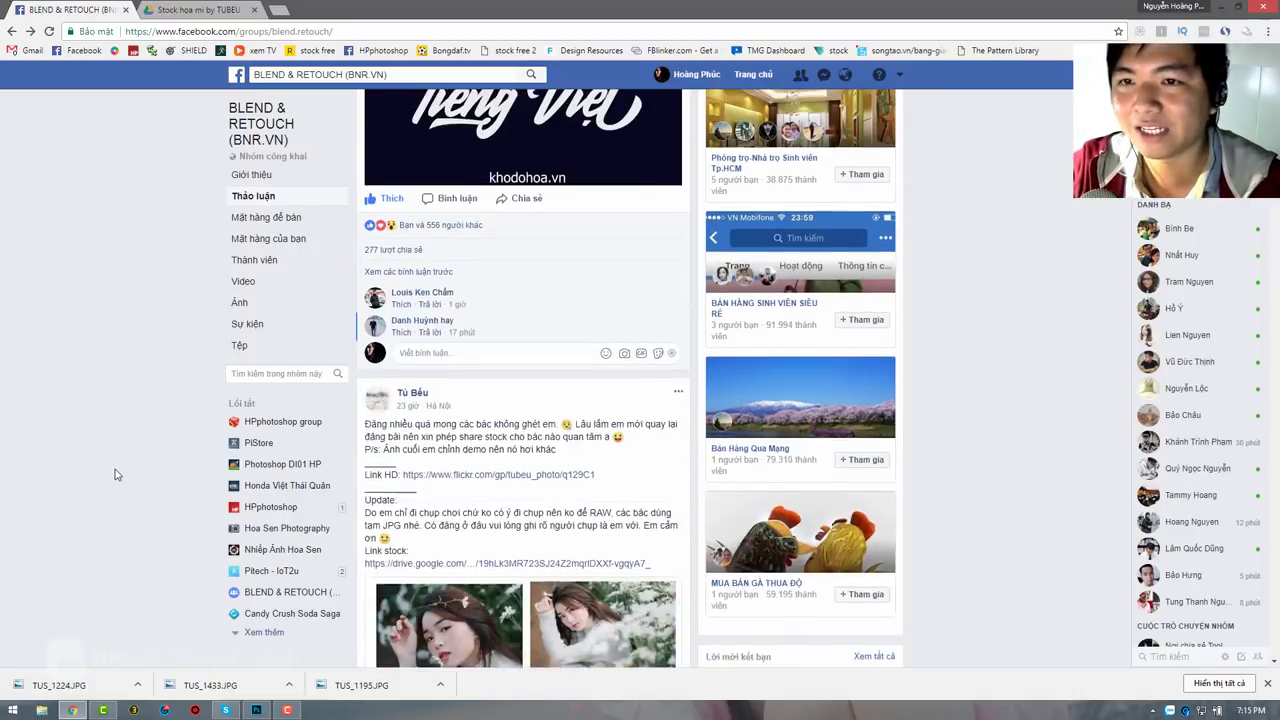
pyautogui.scroll(2, 115, 474)
pyautogui.scroll(3, 117, 472)
pyautogui.scroll(1, 119, 470)
pyautogui.scroll(3, 118, 470)
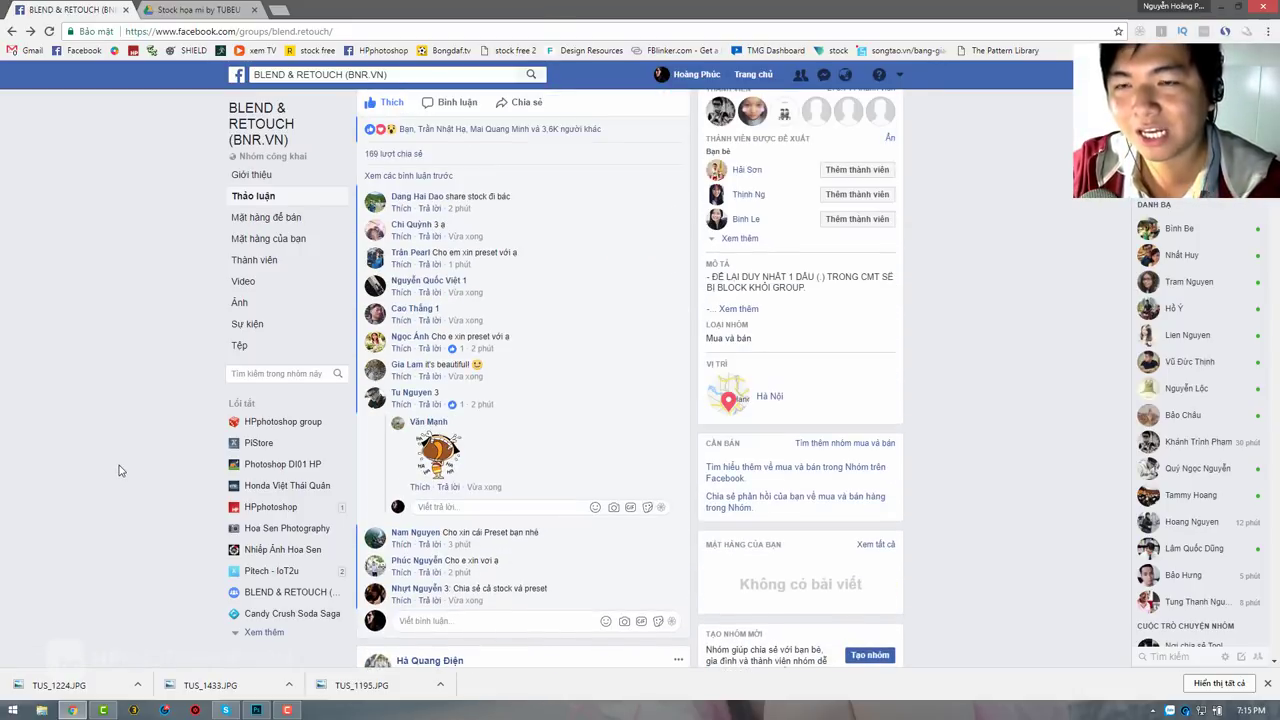
pyautogui.scroll(1, 118, 470)
pyautogui.scroll(1, 118, 470)
pyautogui.scroll(1, 118, 470)
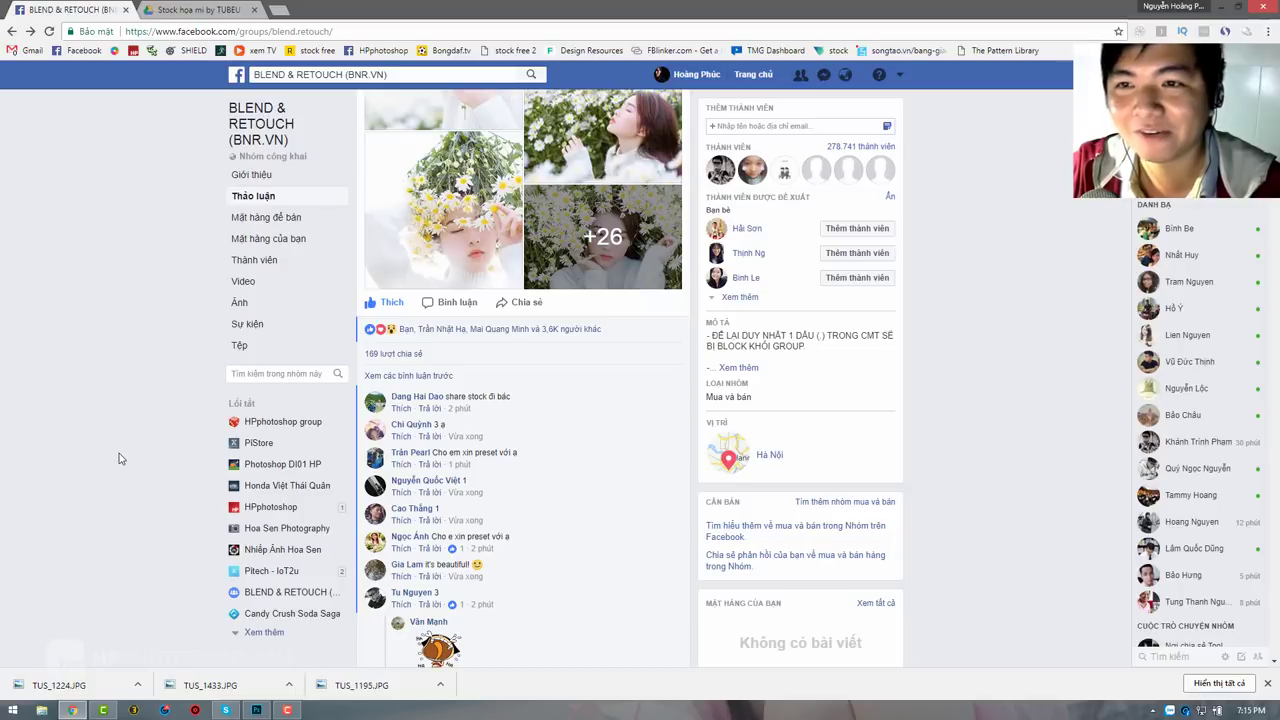
pyautogui.scroll(2, 229, 400)
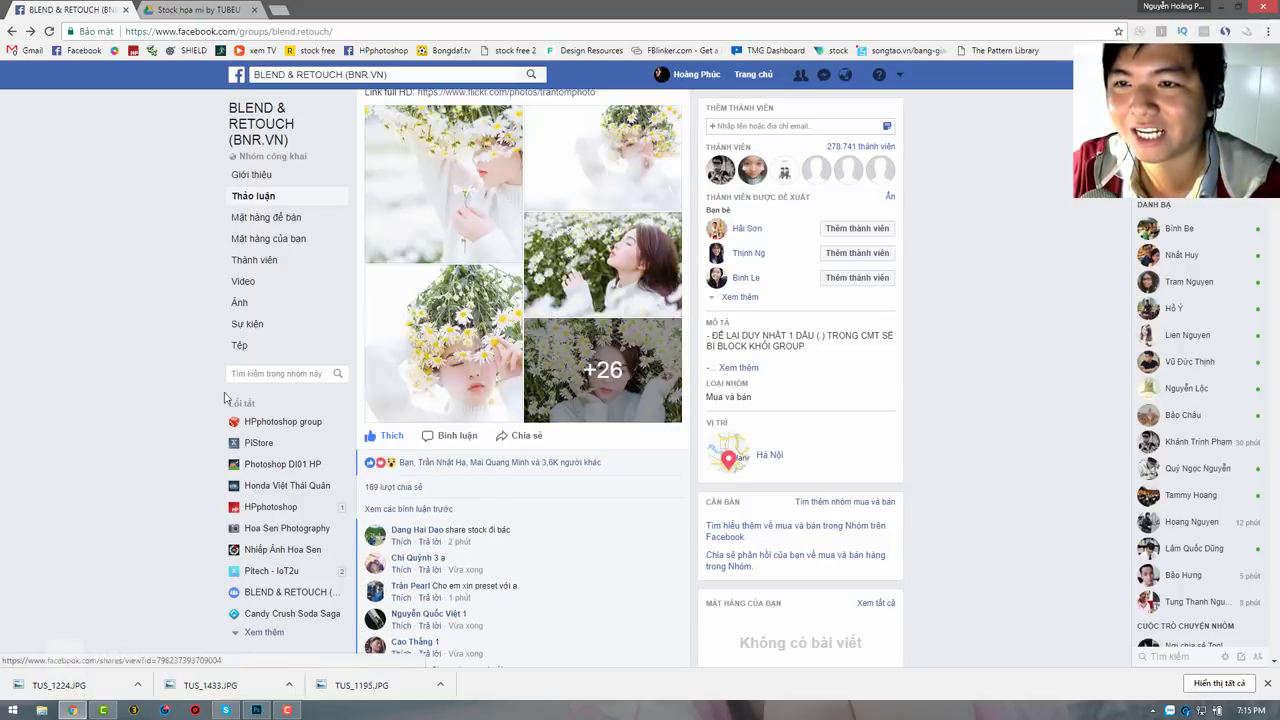
pyautogui.scroll(2, 400, 480)
pyautogui.scroll(-2, 193, 531)
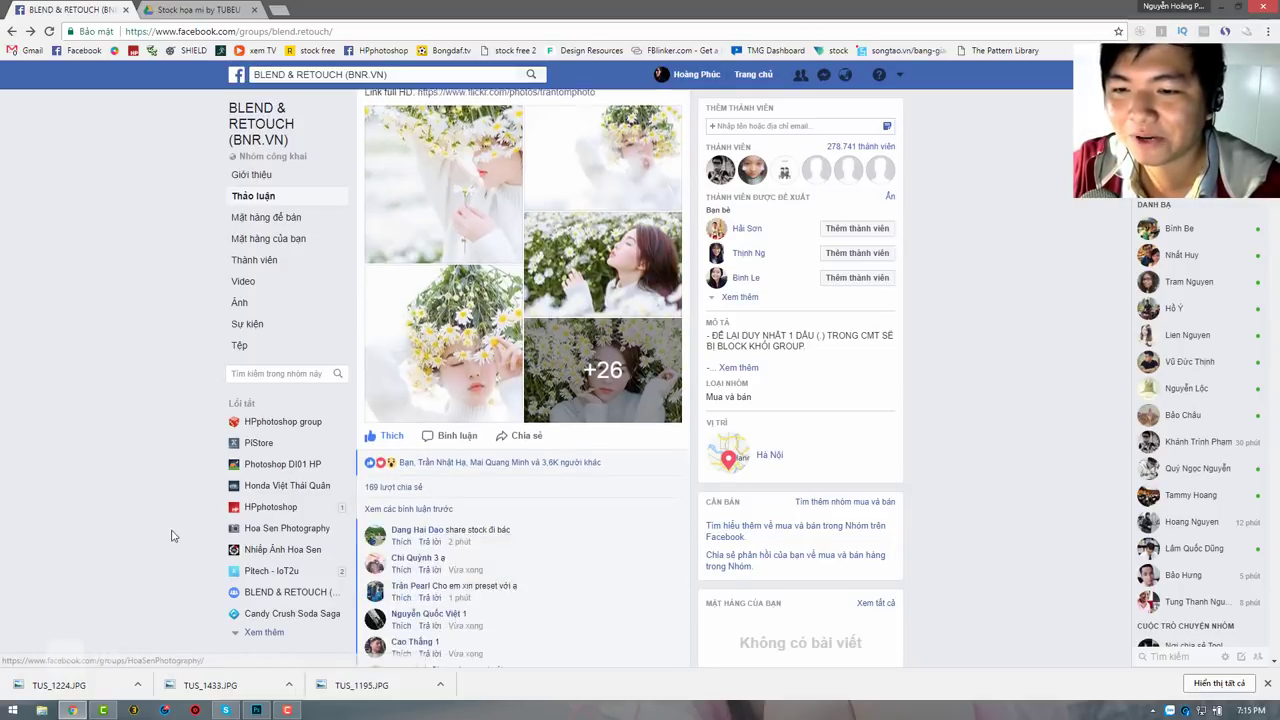
pyautogui.scroll(-6, 190, 532)
pyautogui.scroll(-5, 180, 533)
pyautogui.scroll(-3, 171, 534)
pyautogui.scroll(-2, 173, 533)
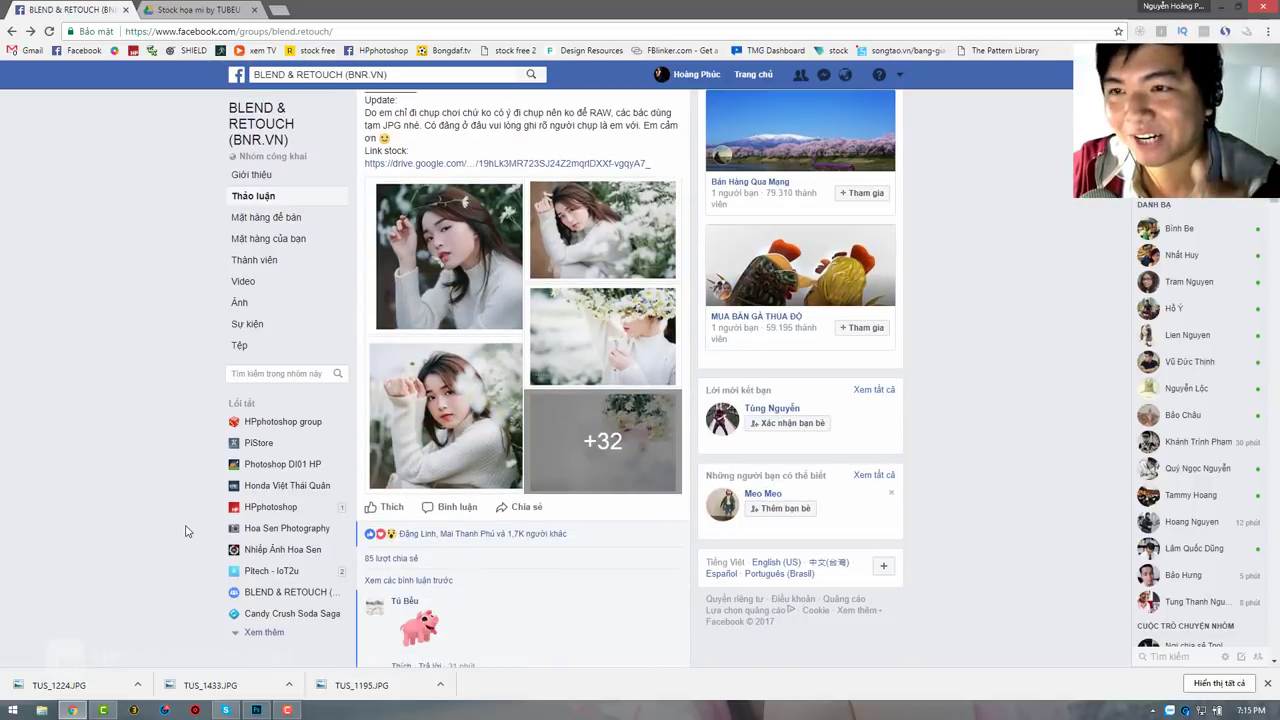
pyautogui.scroll(2, 185, 531)
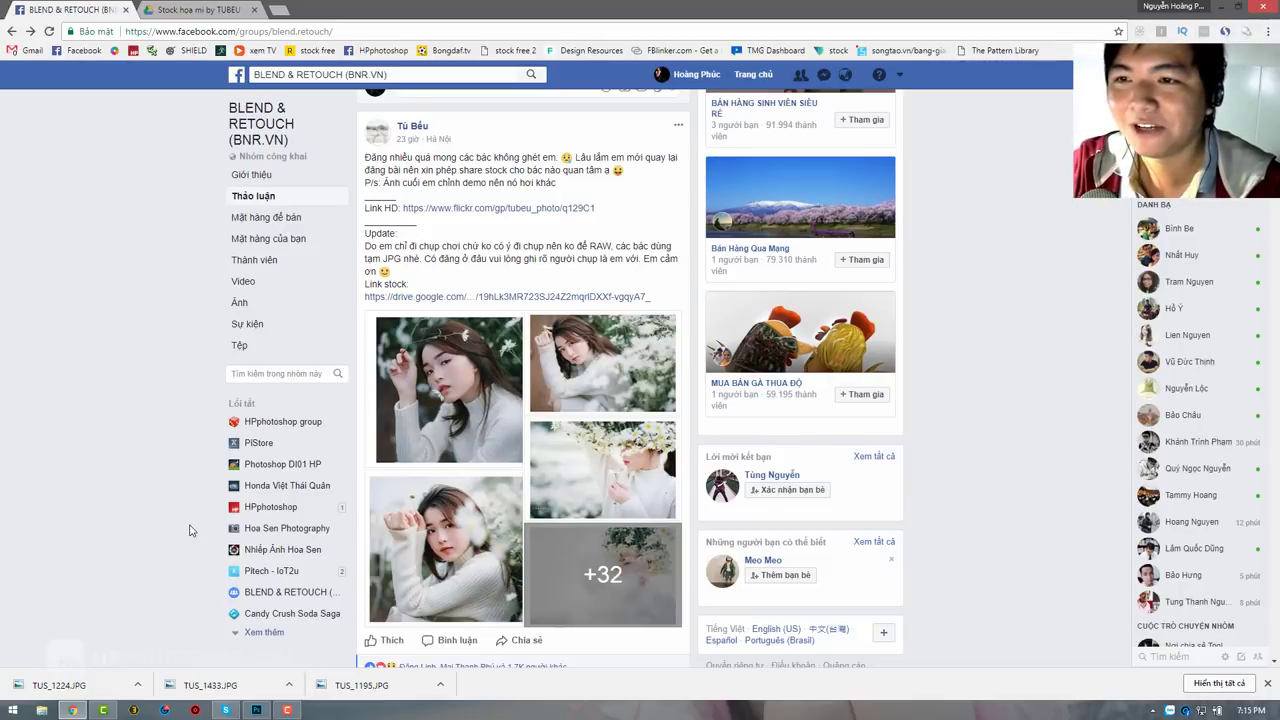
pyautogui.scroll(2, 192, 530)
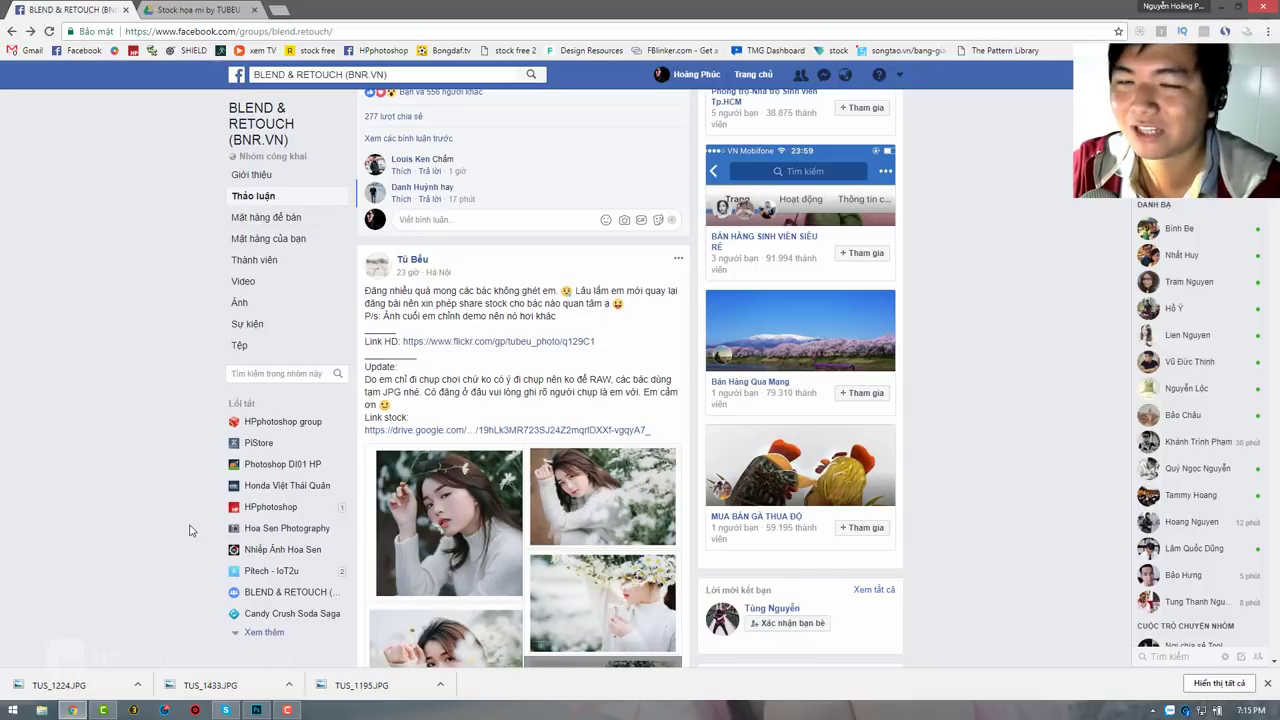
pyautogui.scroll(3, 192, 530)
pyautogui.scroll(4, 192, 530)
pyautogui.scroll(3, 192, 530)
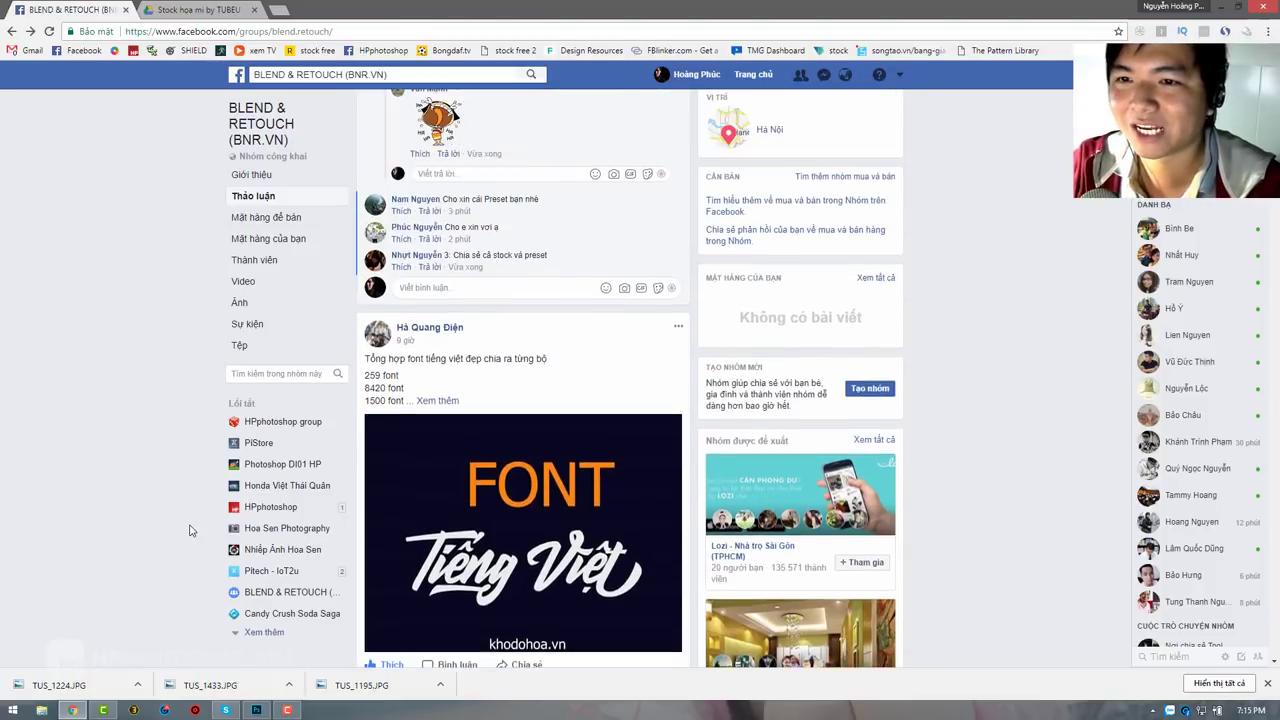
pyautogui.scroll(3, 192, 530)
pyautogui.scroll(2, 192, 530)
pyautogui.scroll(2, 192, 530)
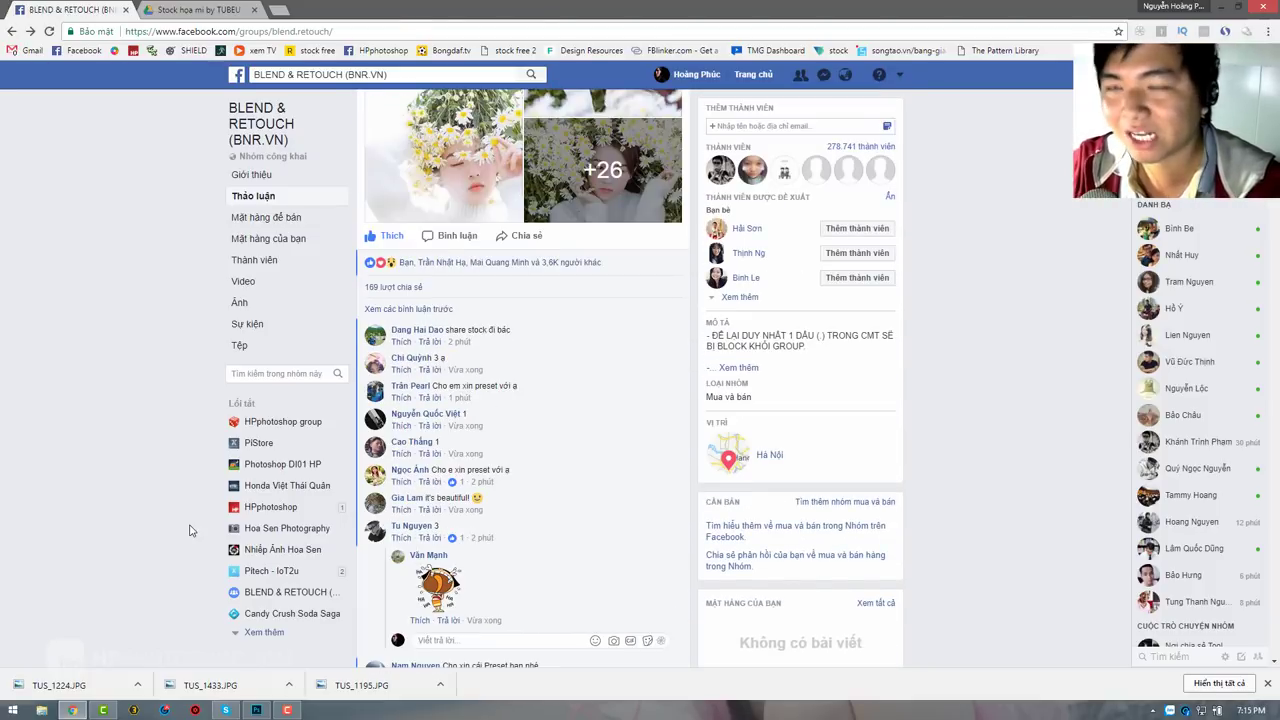
pyautogui.scroll(2, 196, 520)
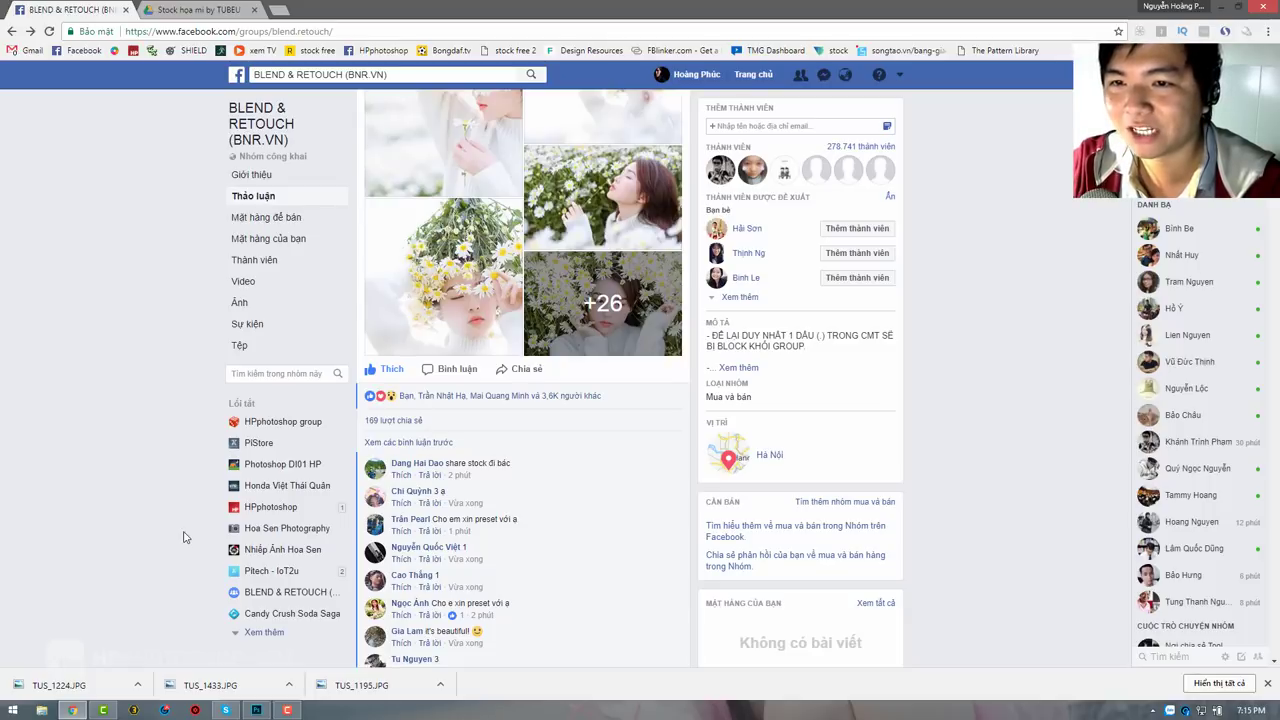
pyautogui.scroll(-5, 184, 531)
pyautogui.scroll(-4, 183, 531)
pyautogui.scroll(-5, 183, 535)
pyautogui.scroll(-1, 183, 537)
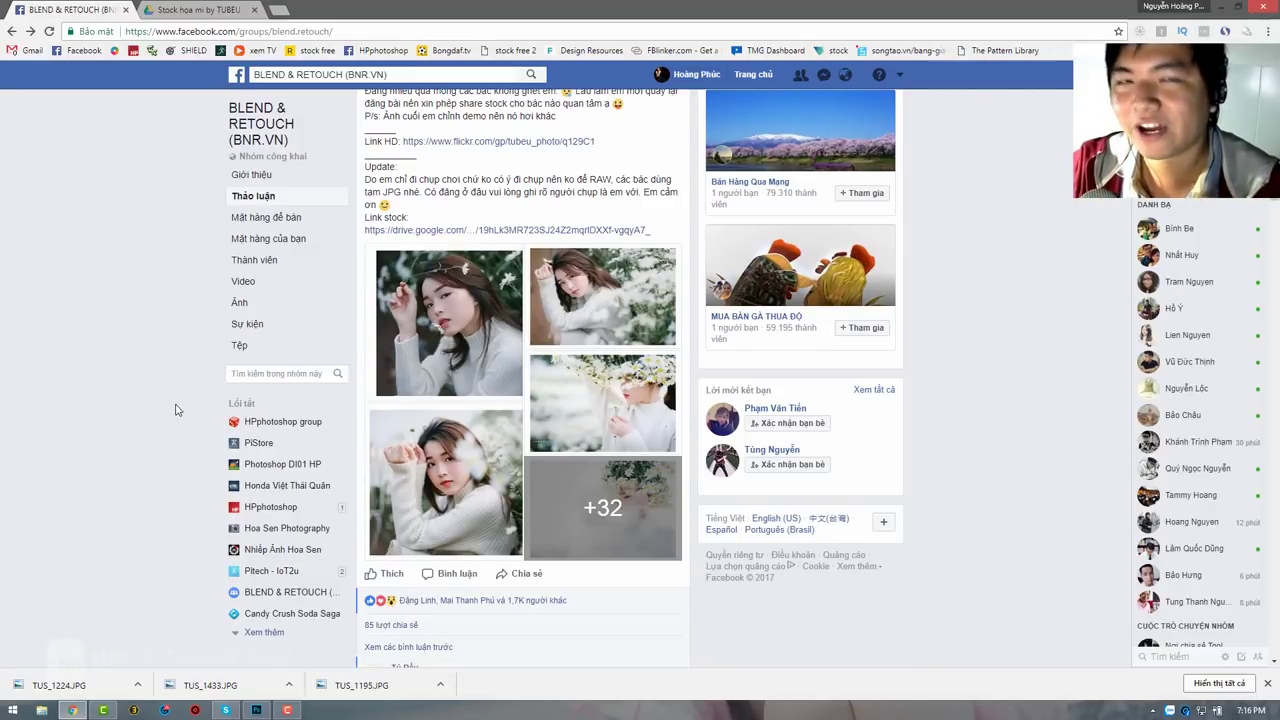
pyautogui.scroll(3, 175, 410)
pyautogui.scroll(4, 174, 409)
pyautogui.scroll(3, 172, 408)
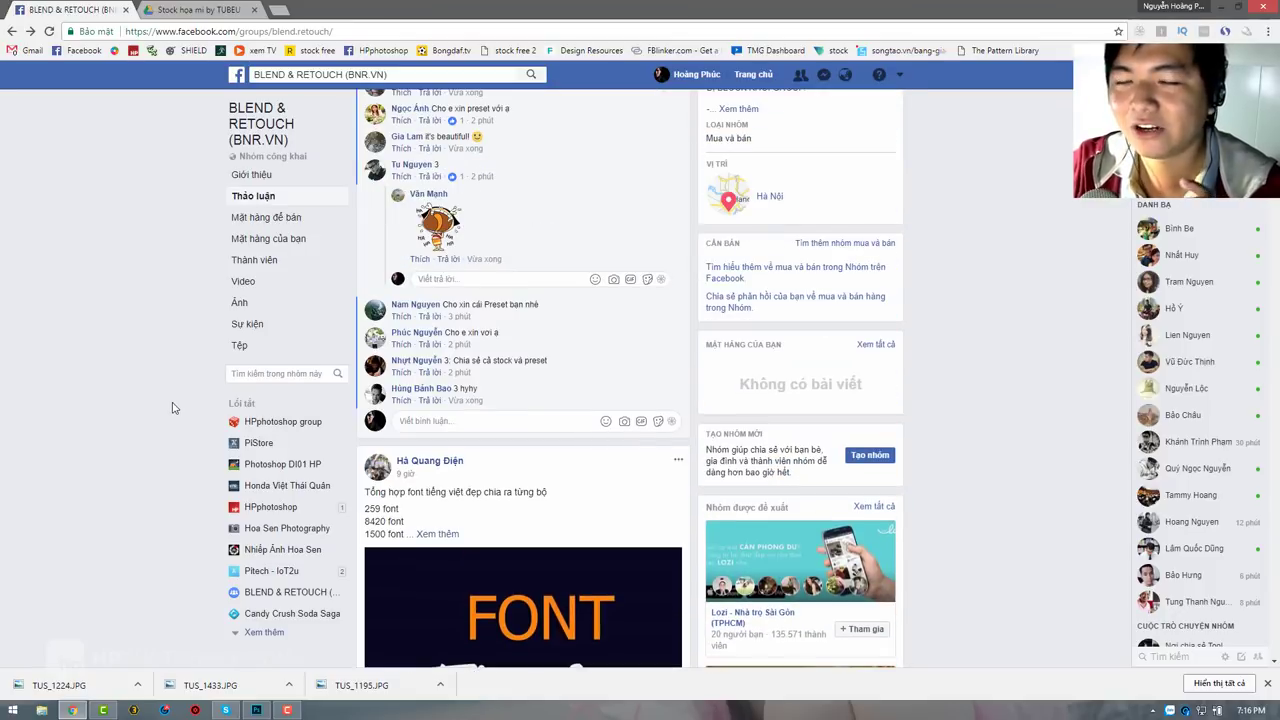
pyautogui.scroll(2, 172, 408)
pyautogui.scroll(2, 172, 410)
pyautogui.scroll(2, 172, 412)
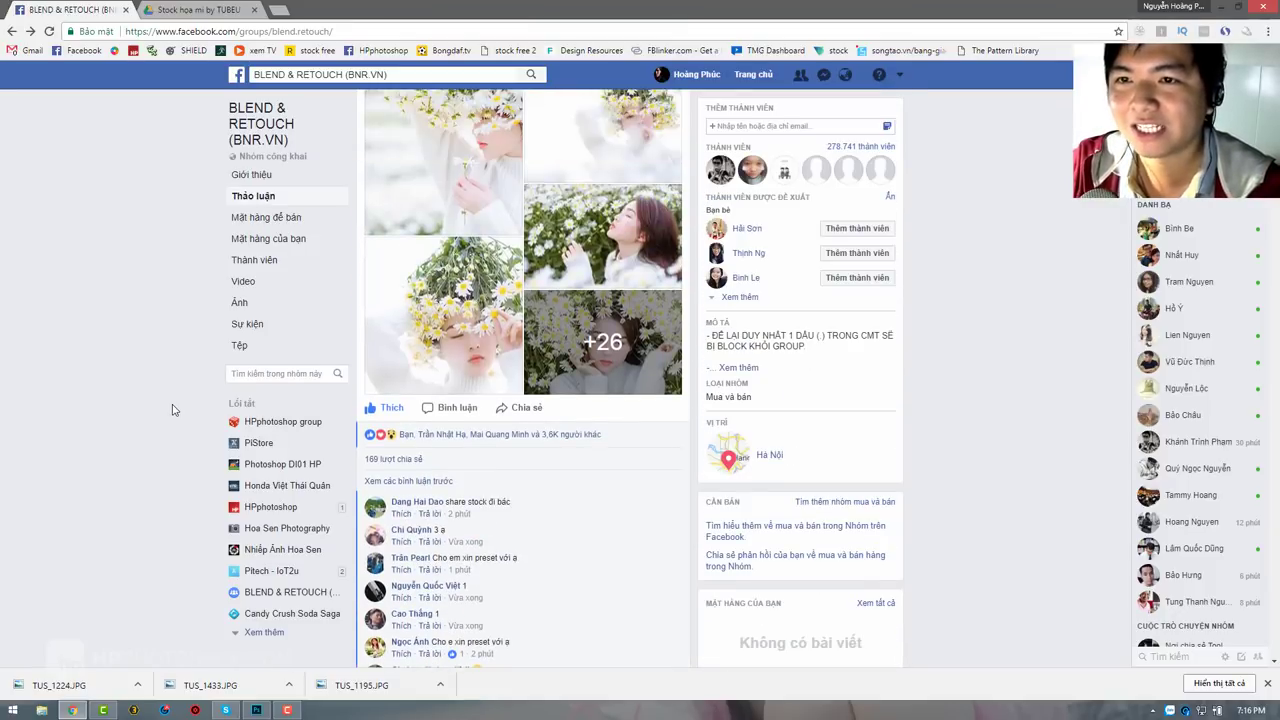
pyautogui.scroll(2, 172, 414)
pyautogui.scroll(1, 172, 414)
pyautogui.scroll(1, 97, 369)
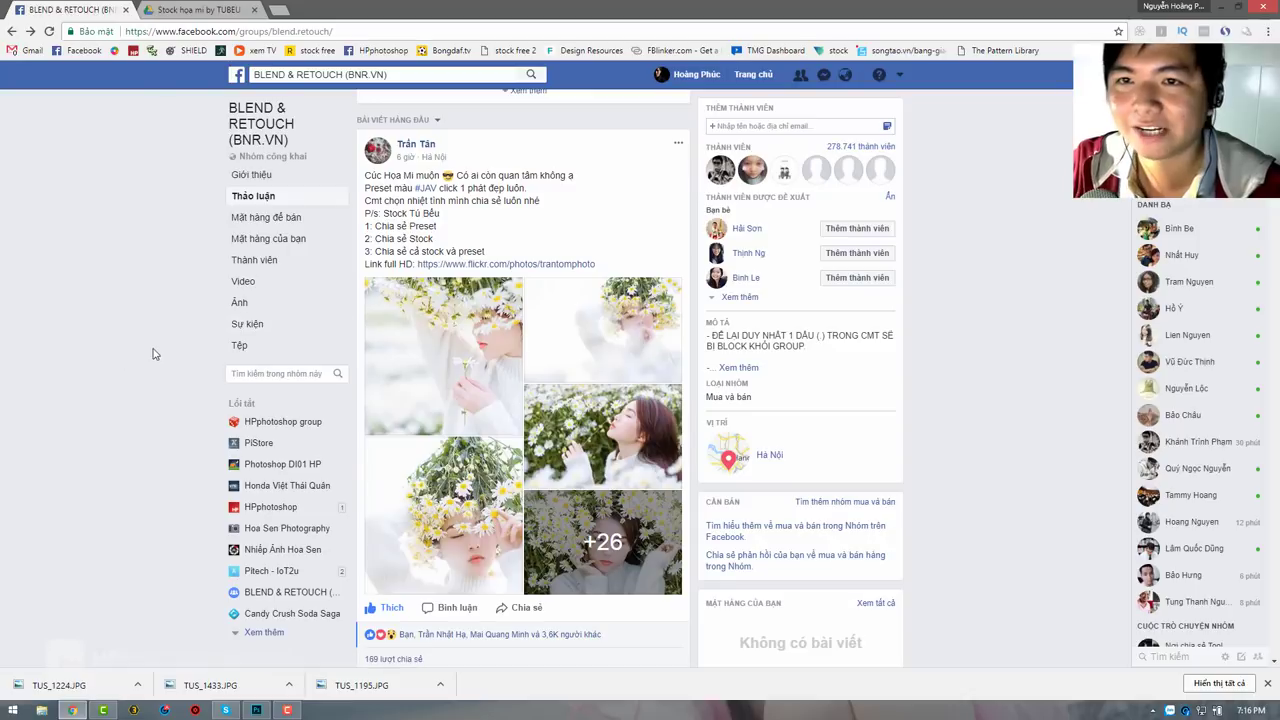
pyautogui.scroll(-2, 155, 357)
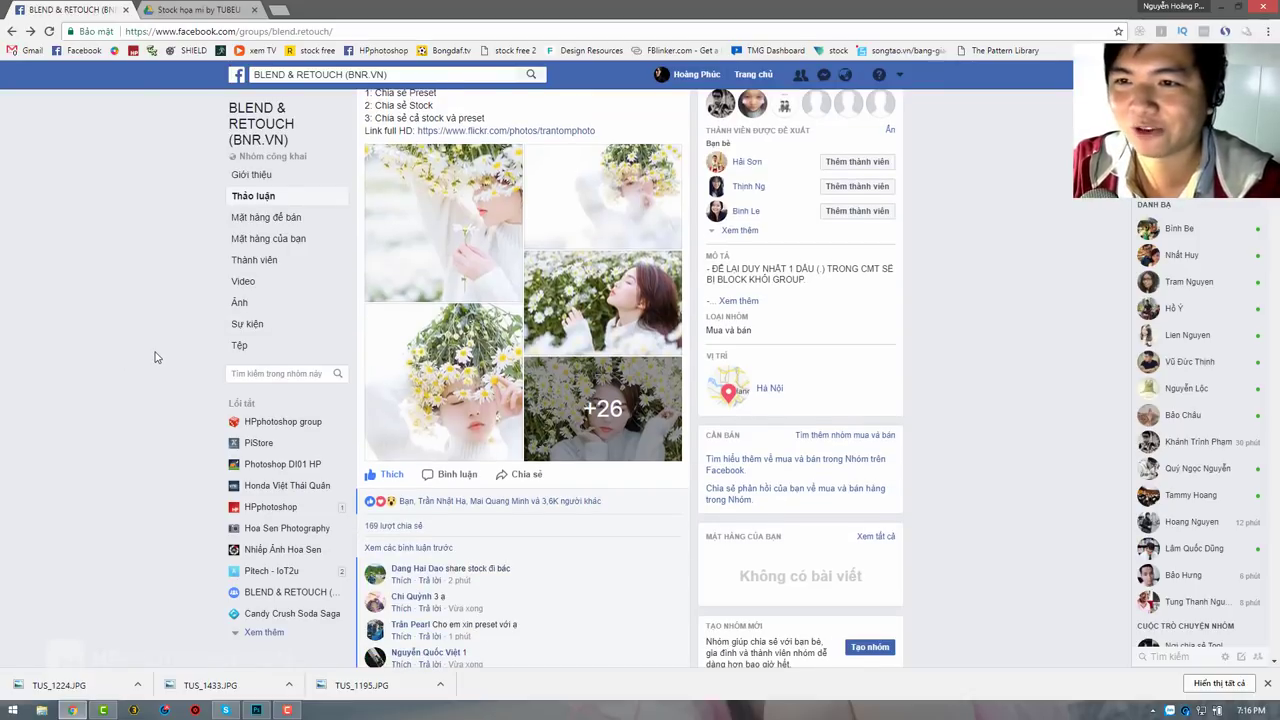